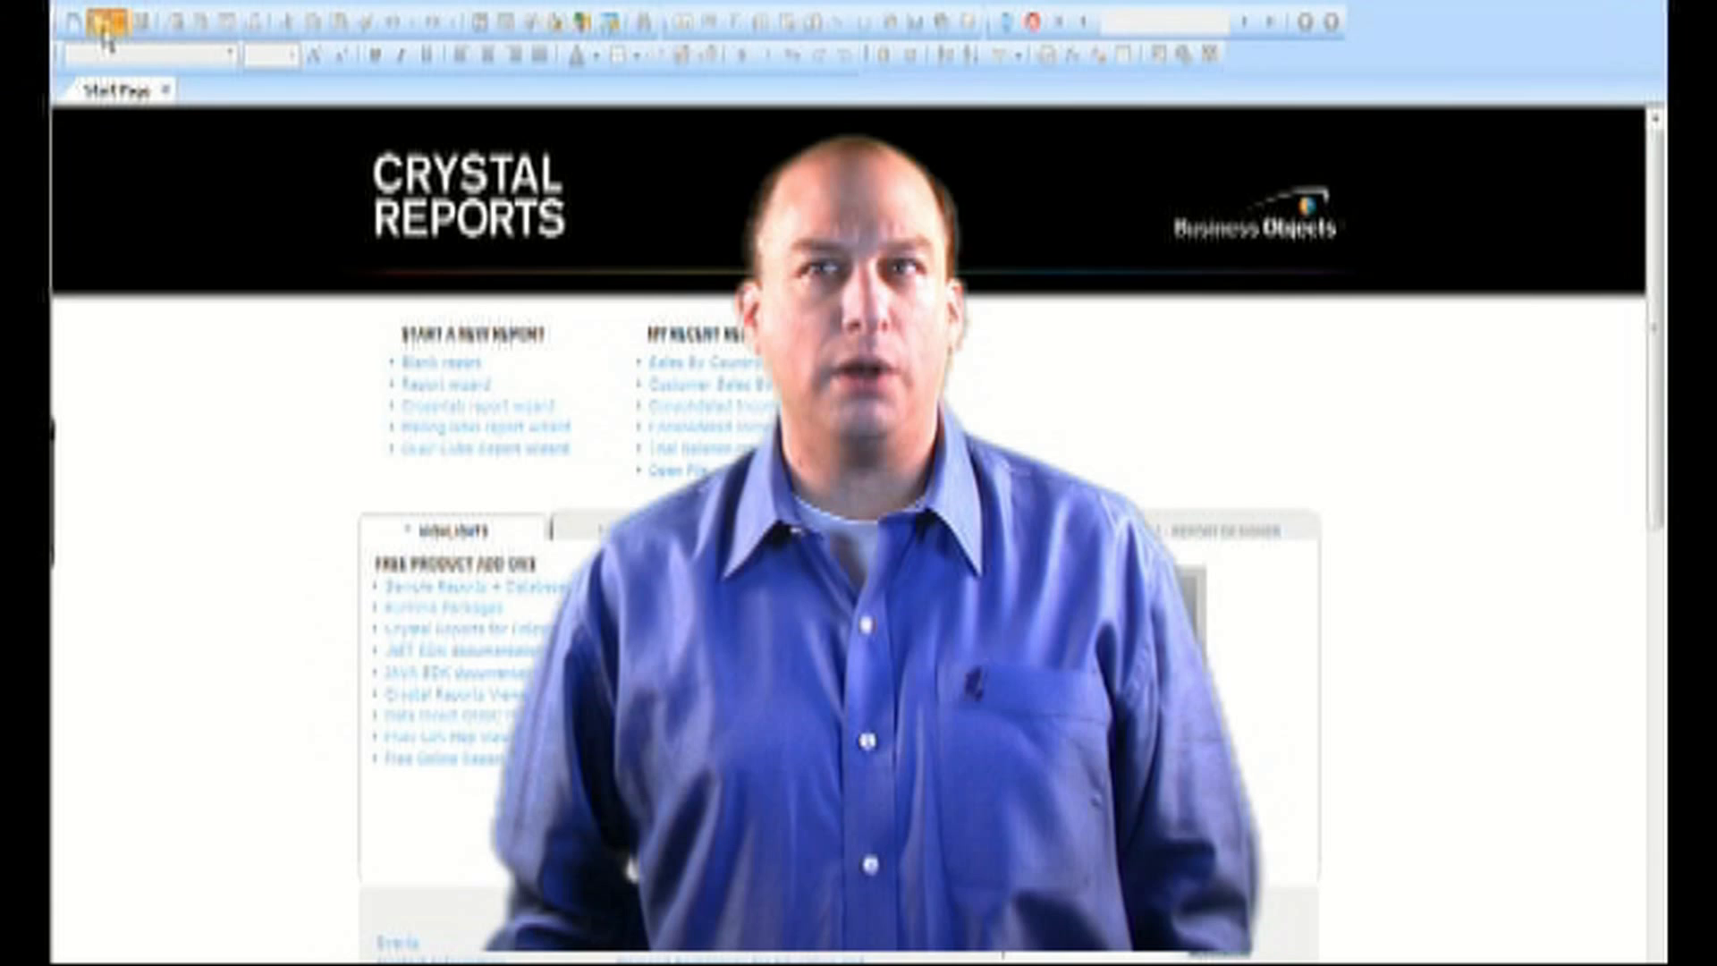
Open the Sales by Country and Region report and show its design layout
click(104, 28)
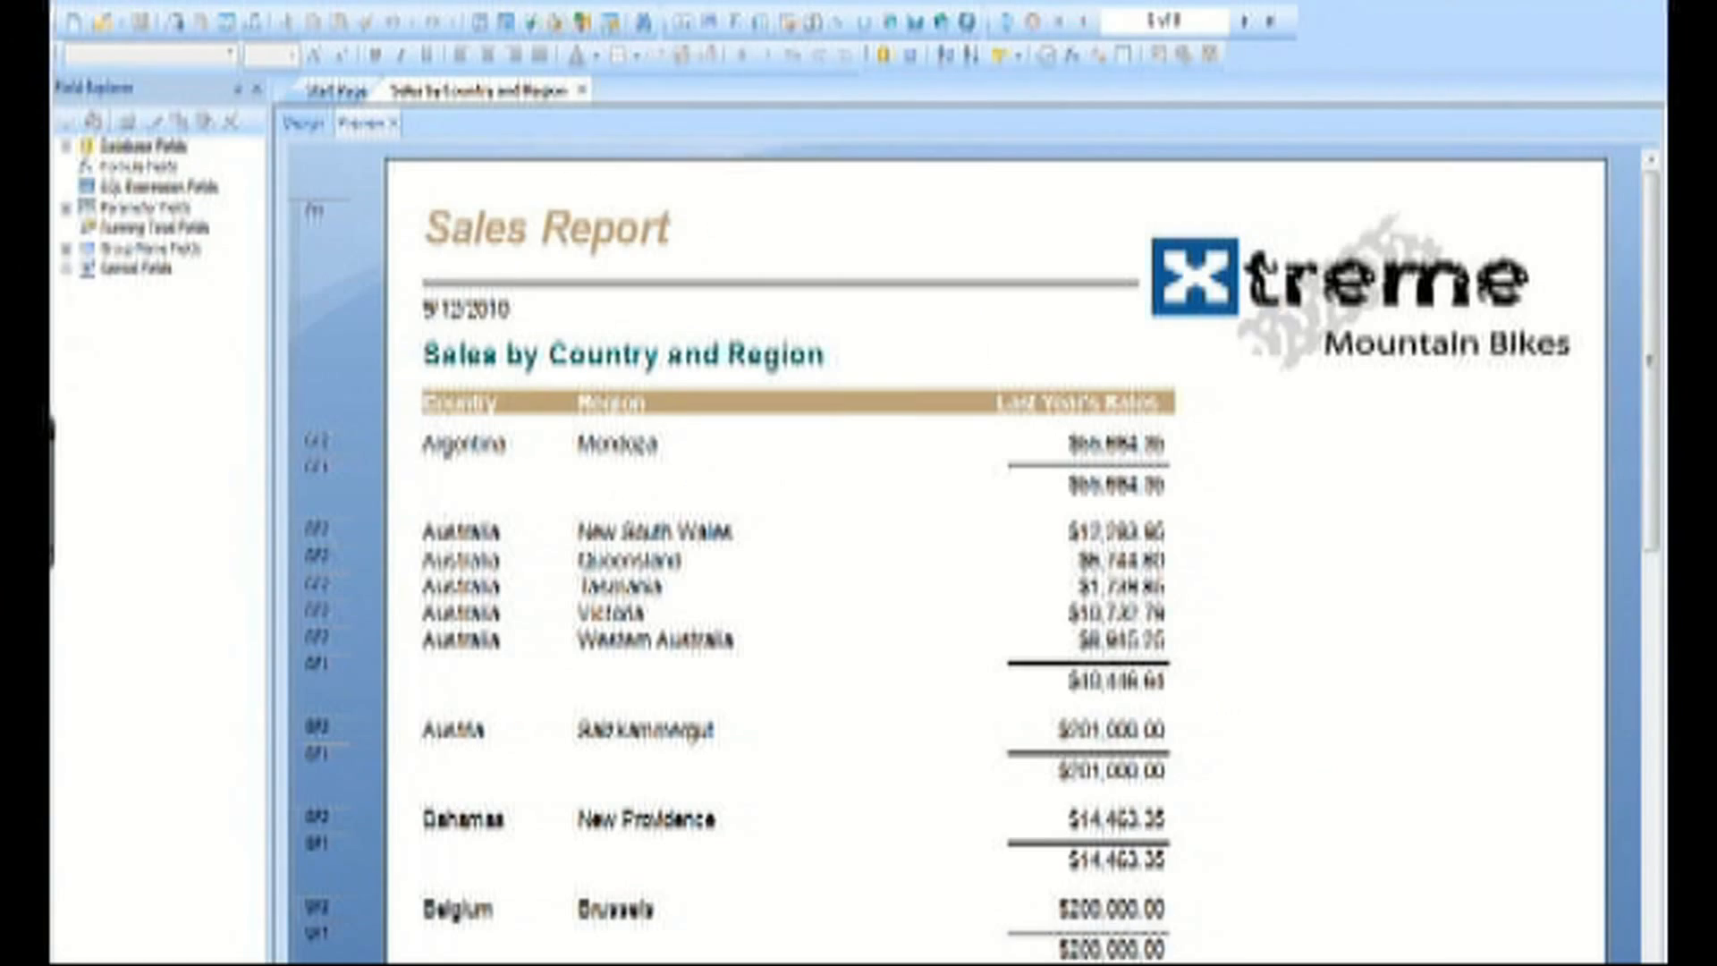
click(303, 123)
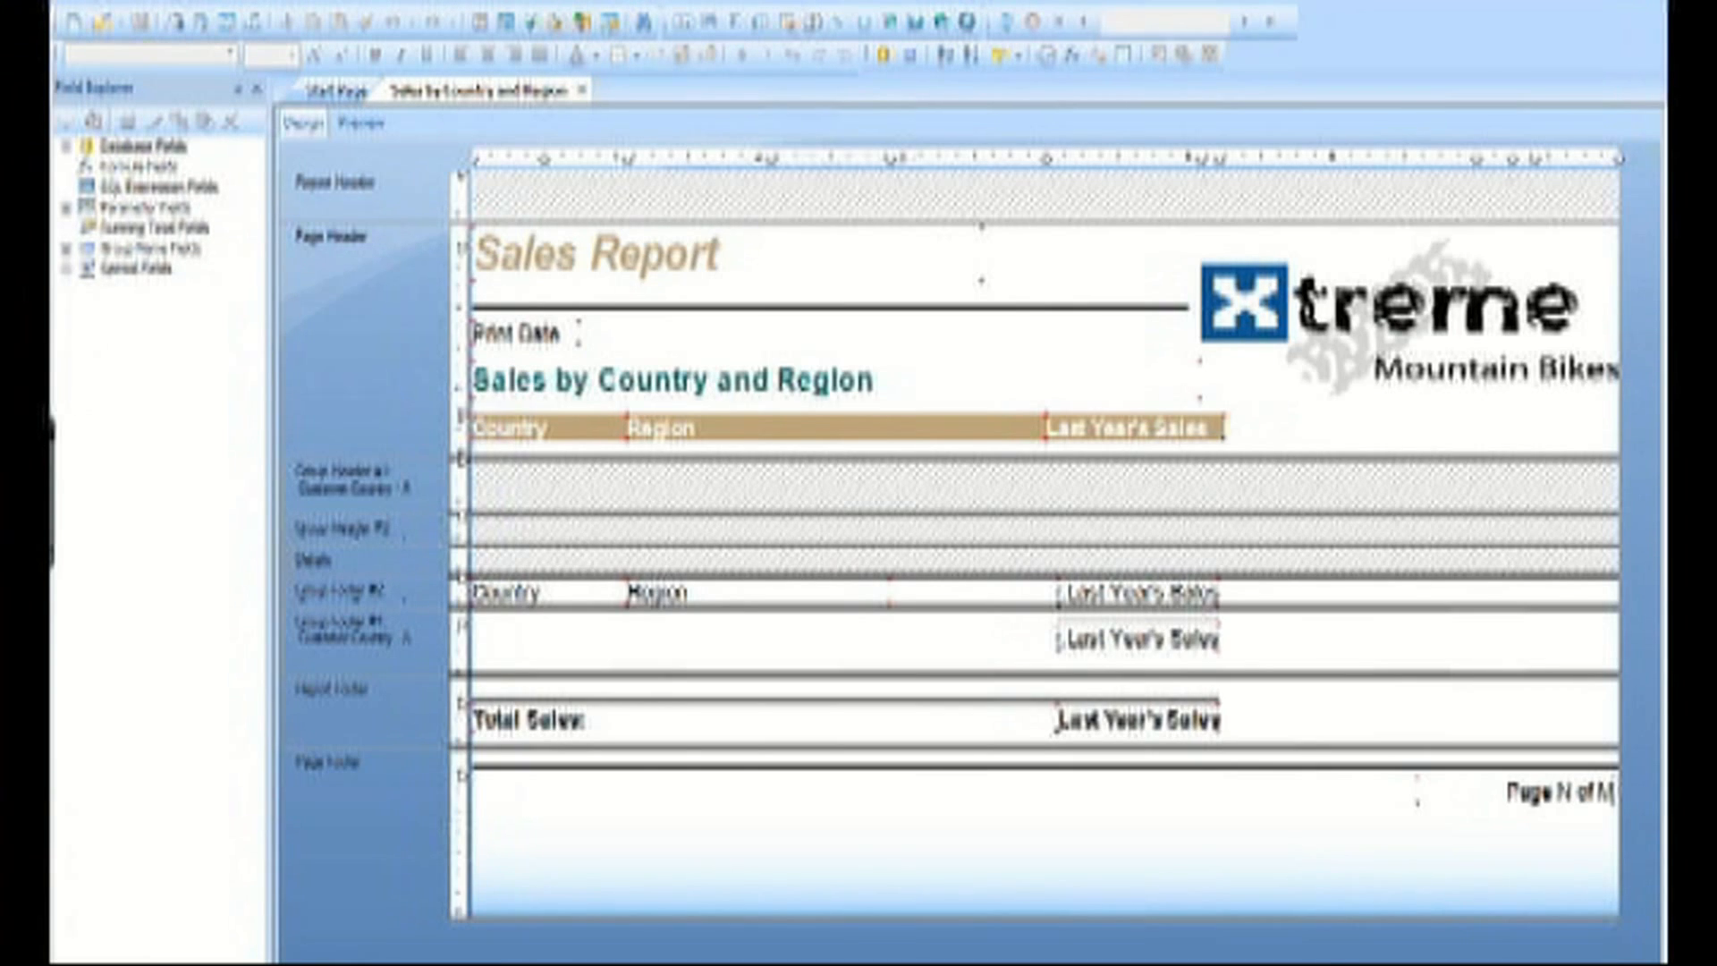
Start inserting a new wizard-created subreport named Customer Count
click(192, 1)
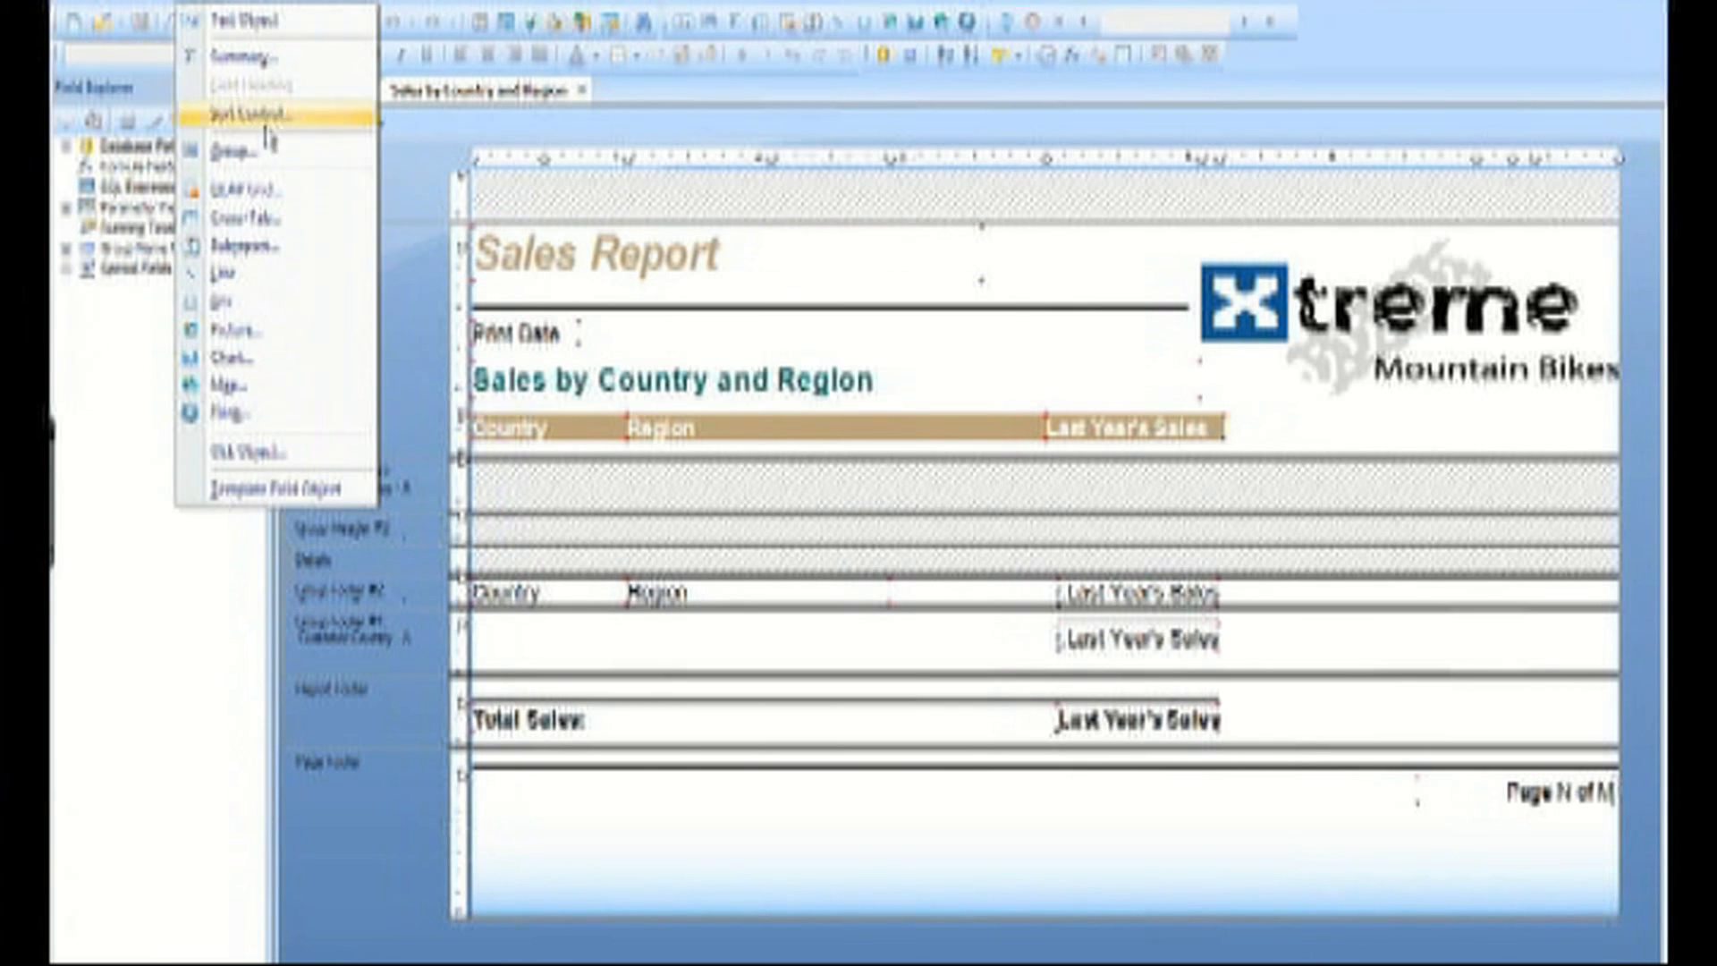
click(287, 244)
click(717, 515)
text(Customer Count)
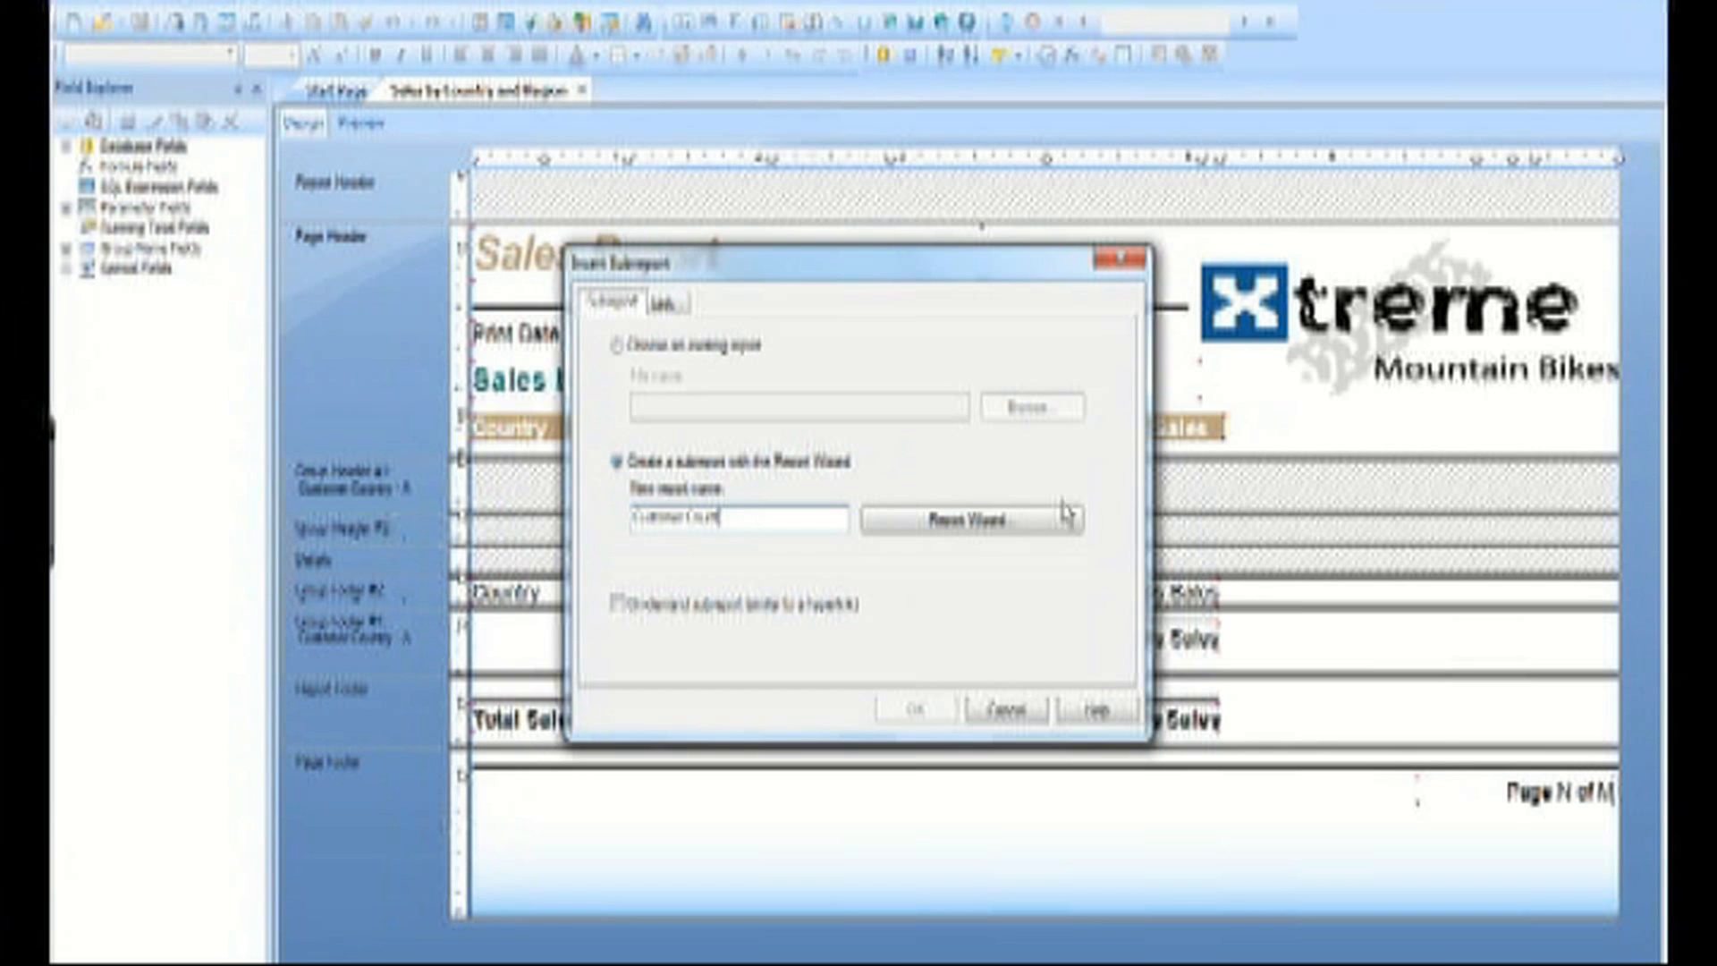
Base the subreport on the Customer table of the Xtreme Mountain Bikes connection and finish the report wizard
click(1068, 526)
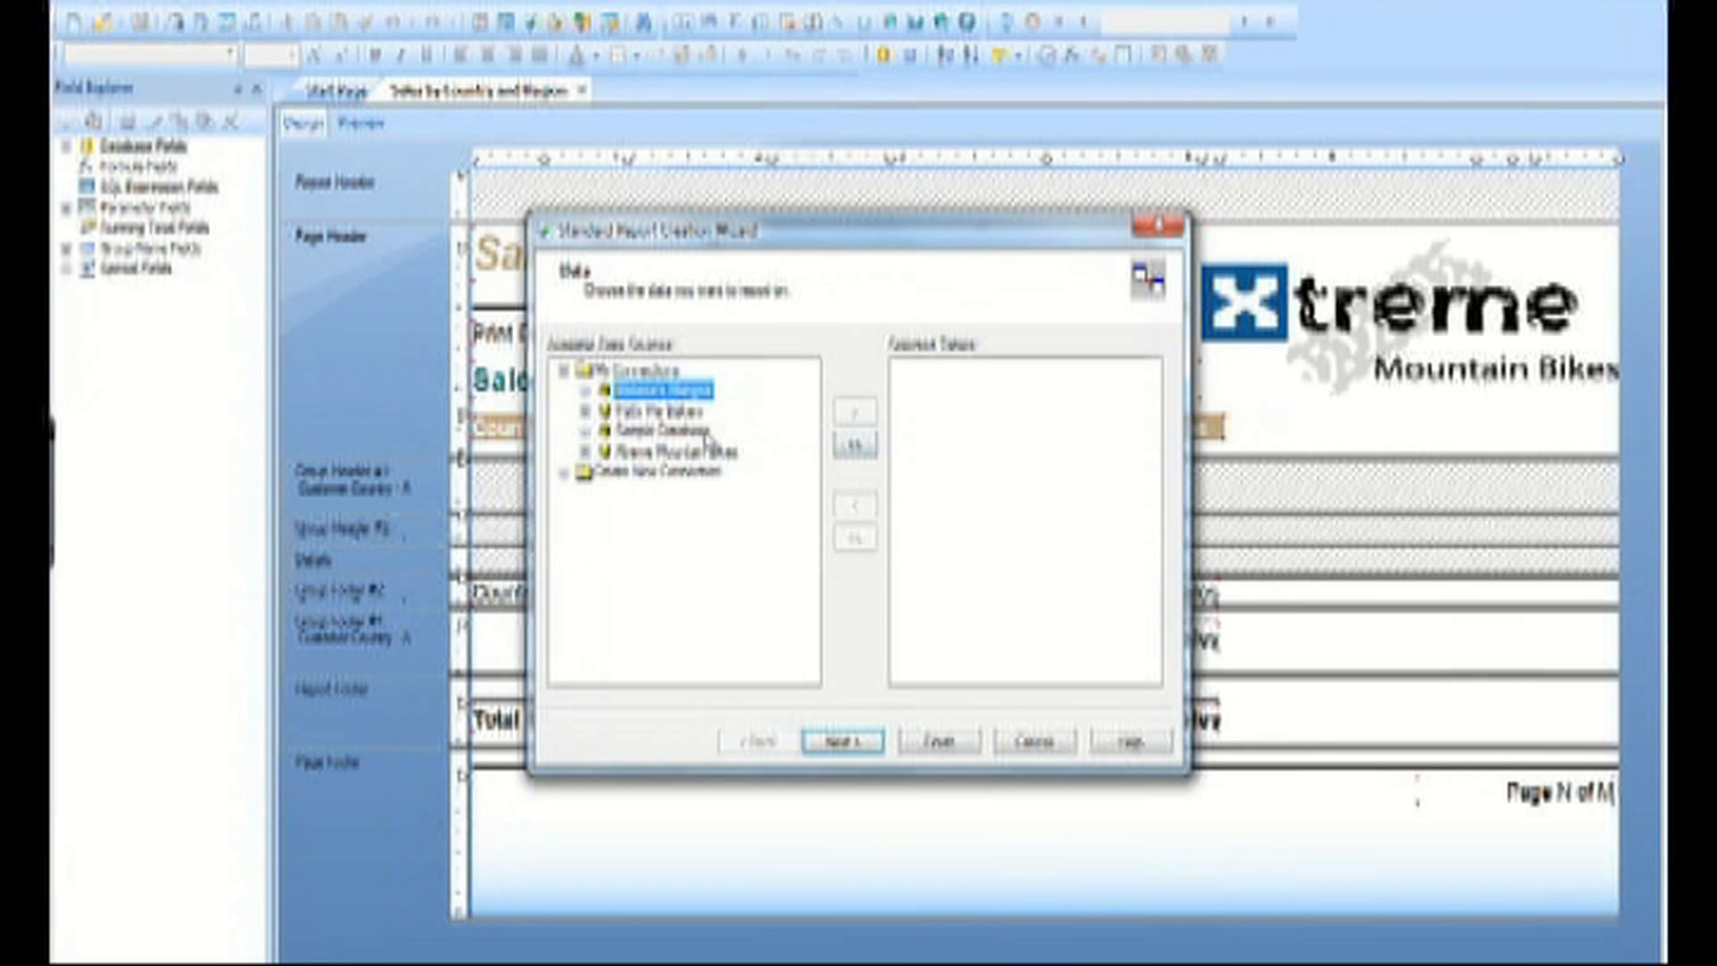
click(691, 451)
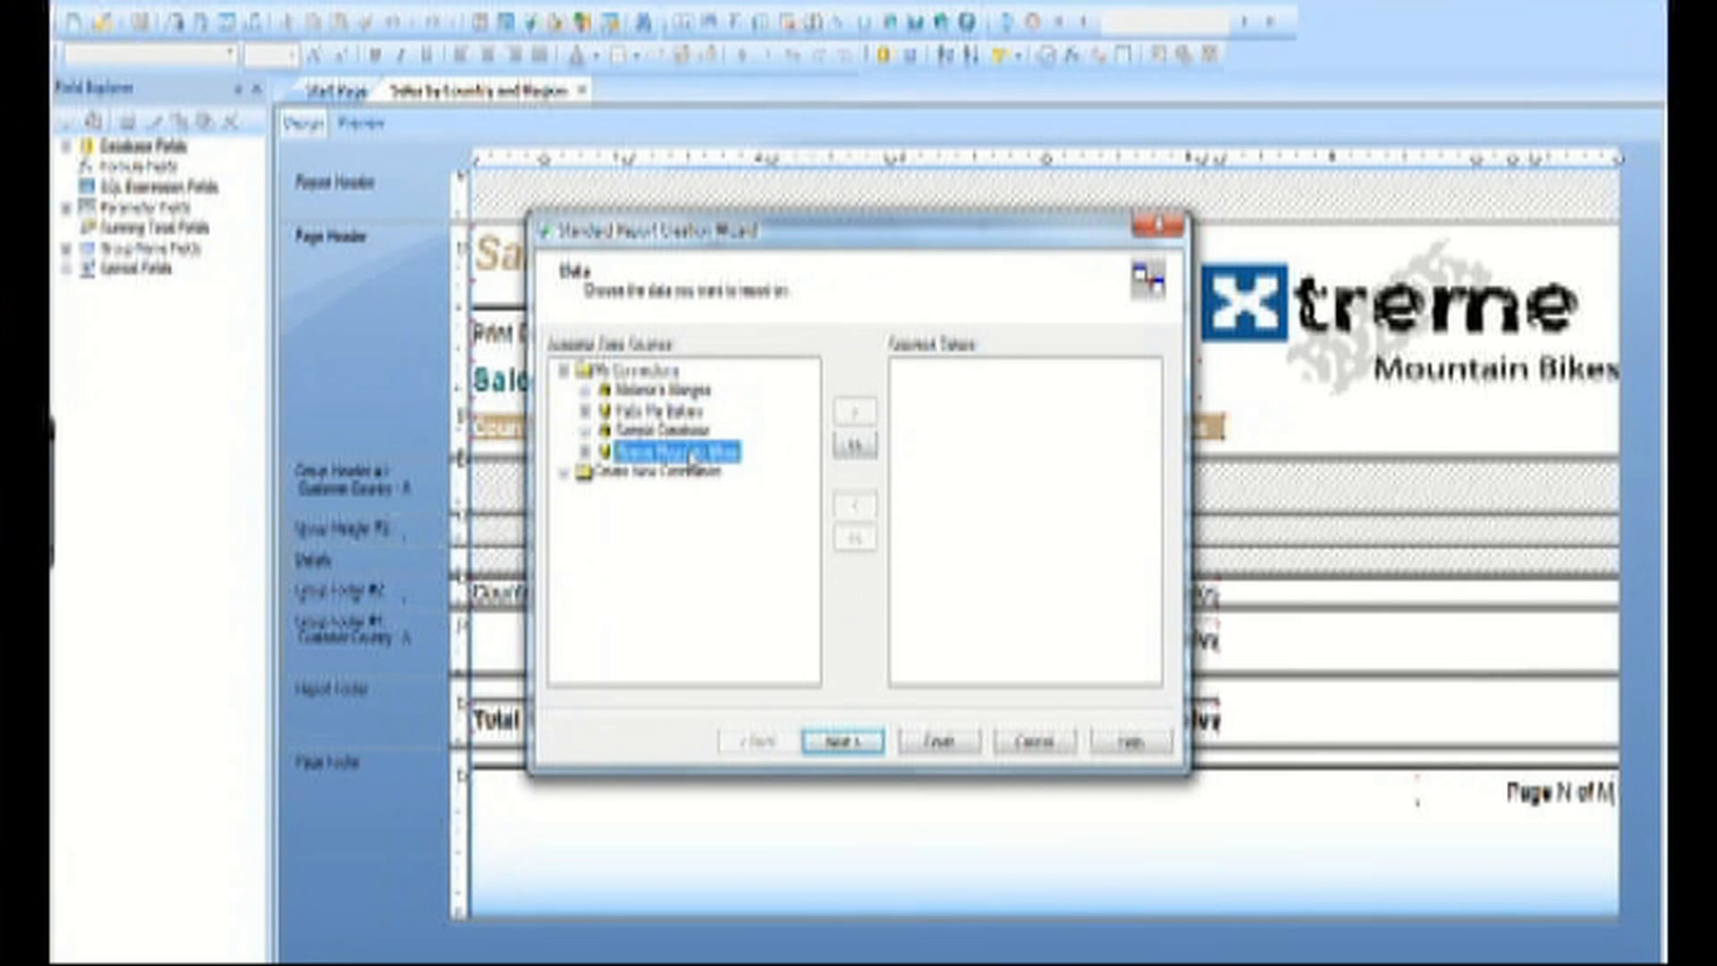
double_click(689, 452)
double_click(684, 494)
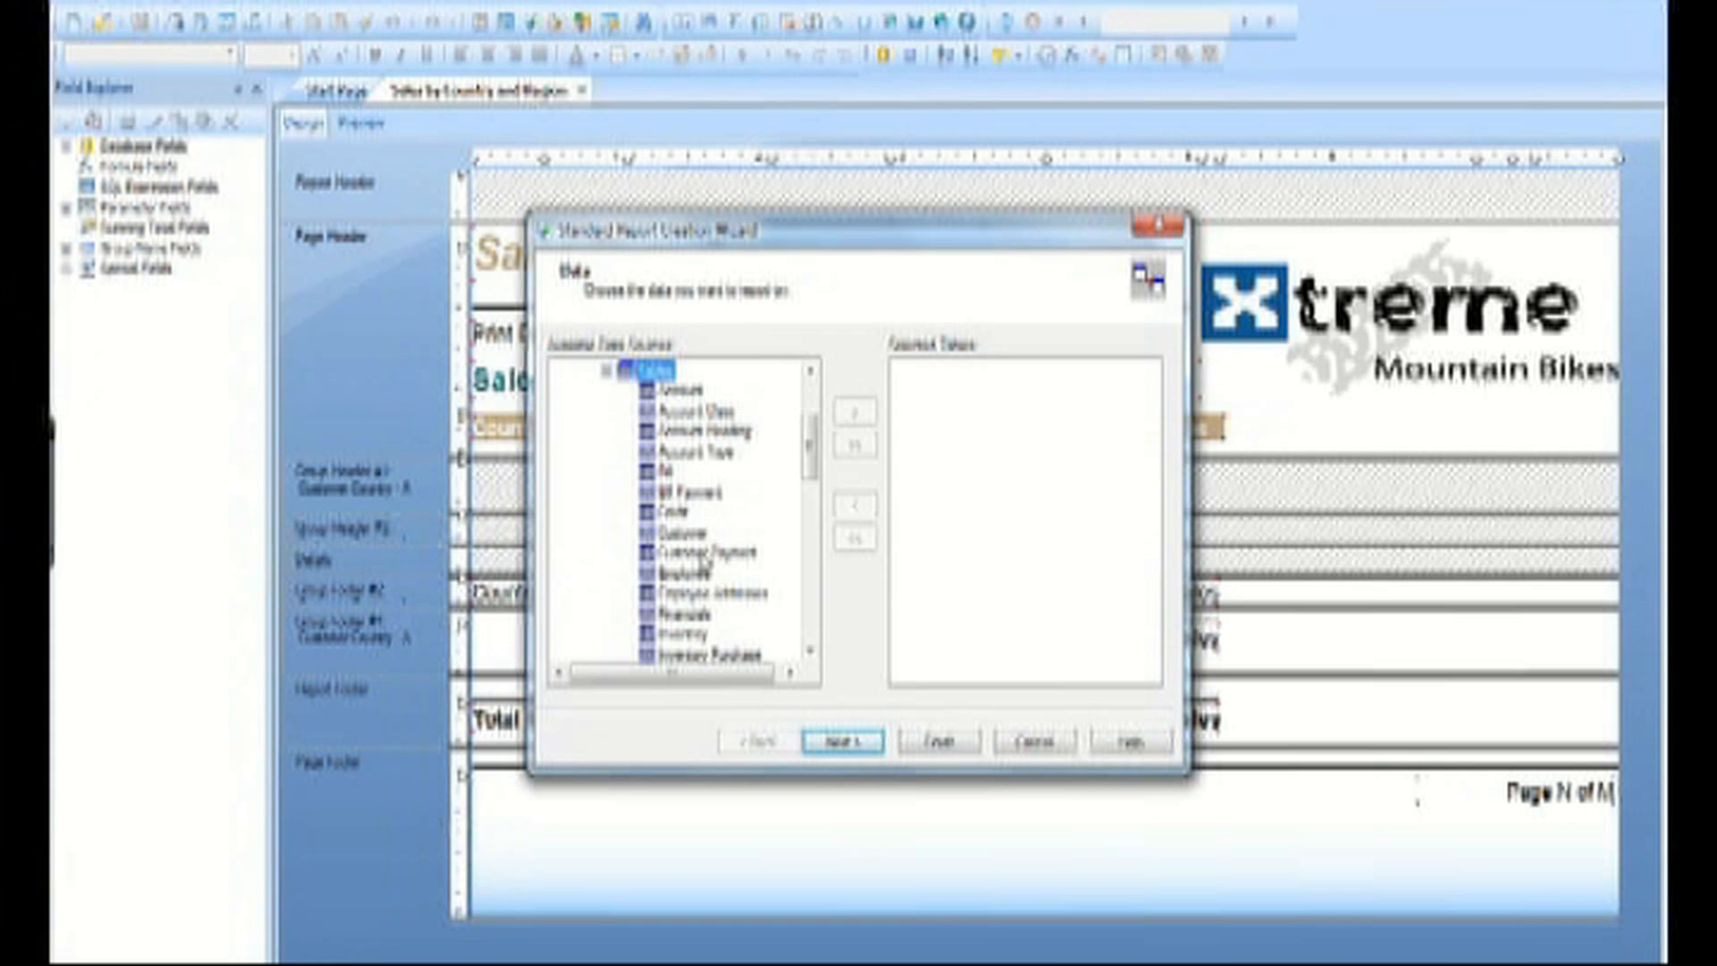
click(683, 533)
click(854, 413)
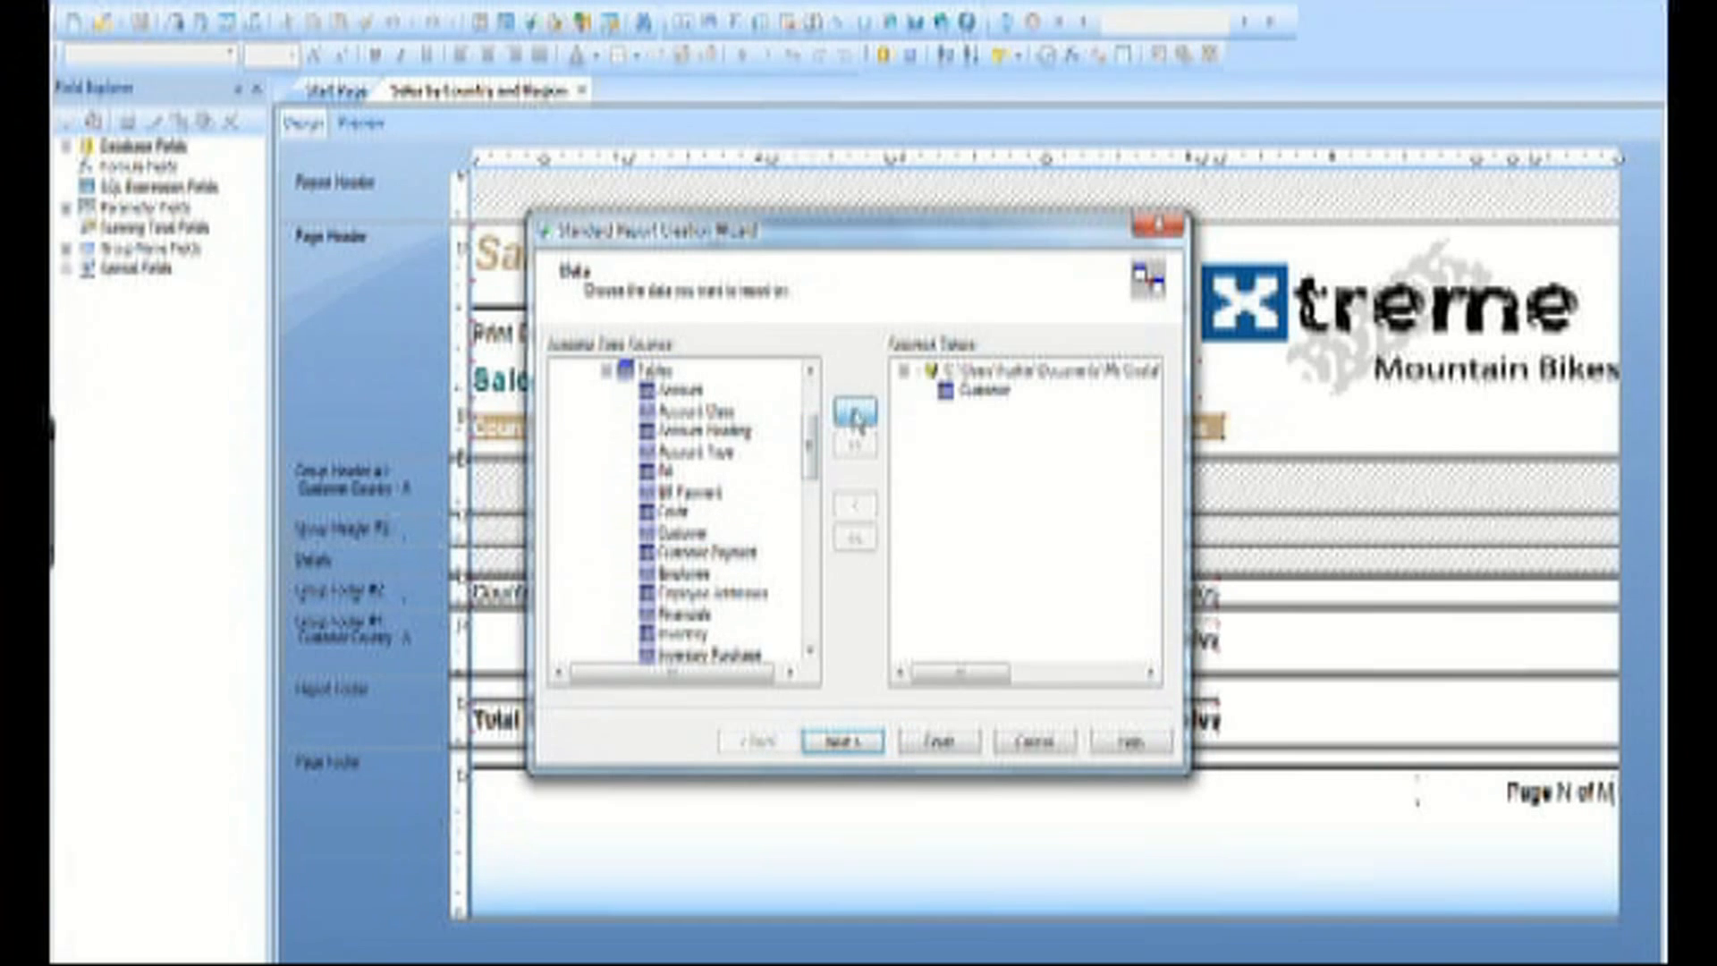
click(957, 751)
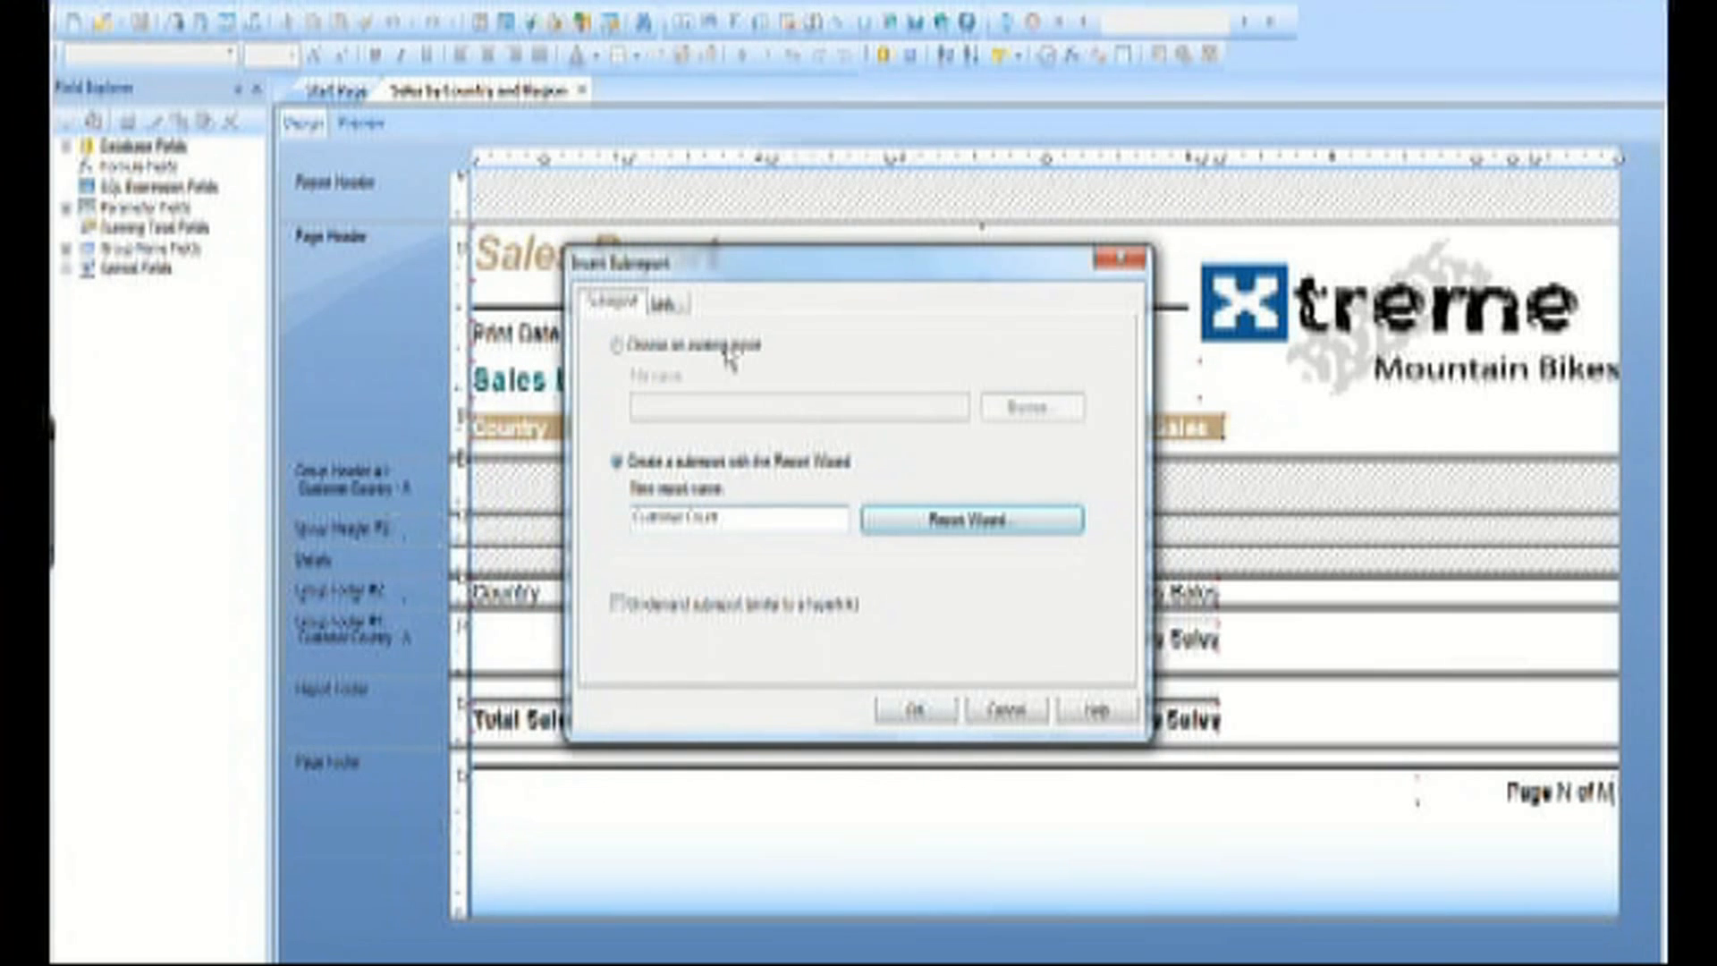
Link the subreport on the Customer.Country field and place it in the Group Header #1 section
click(683, 302)
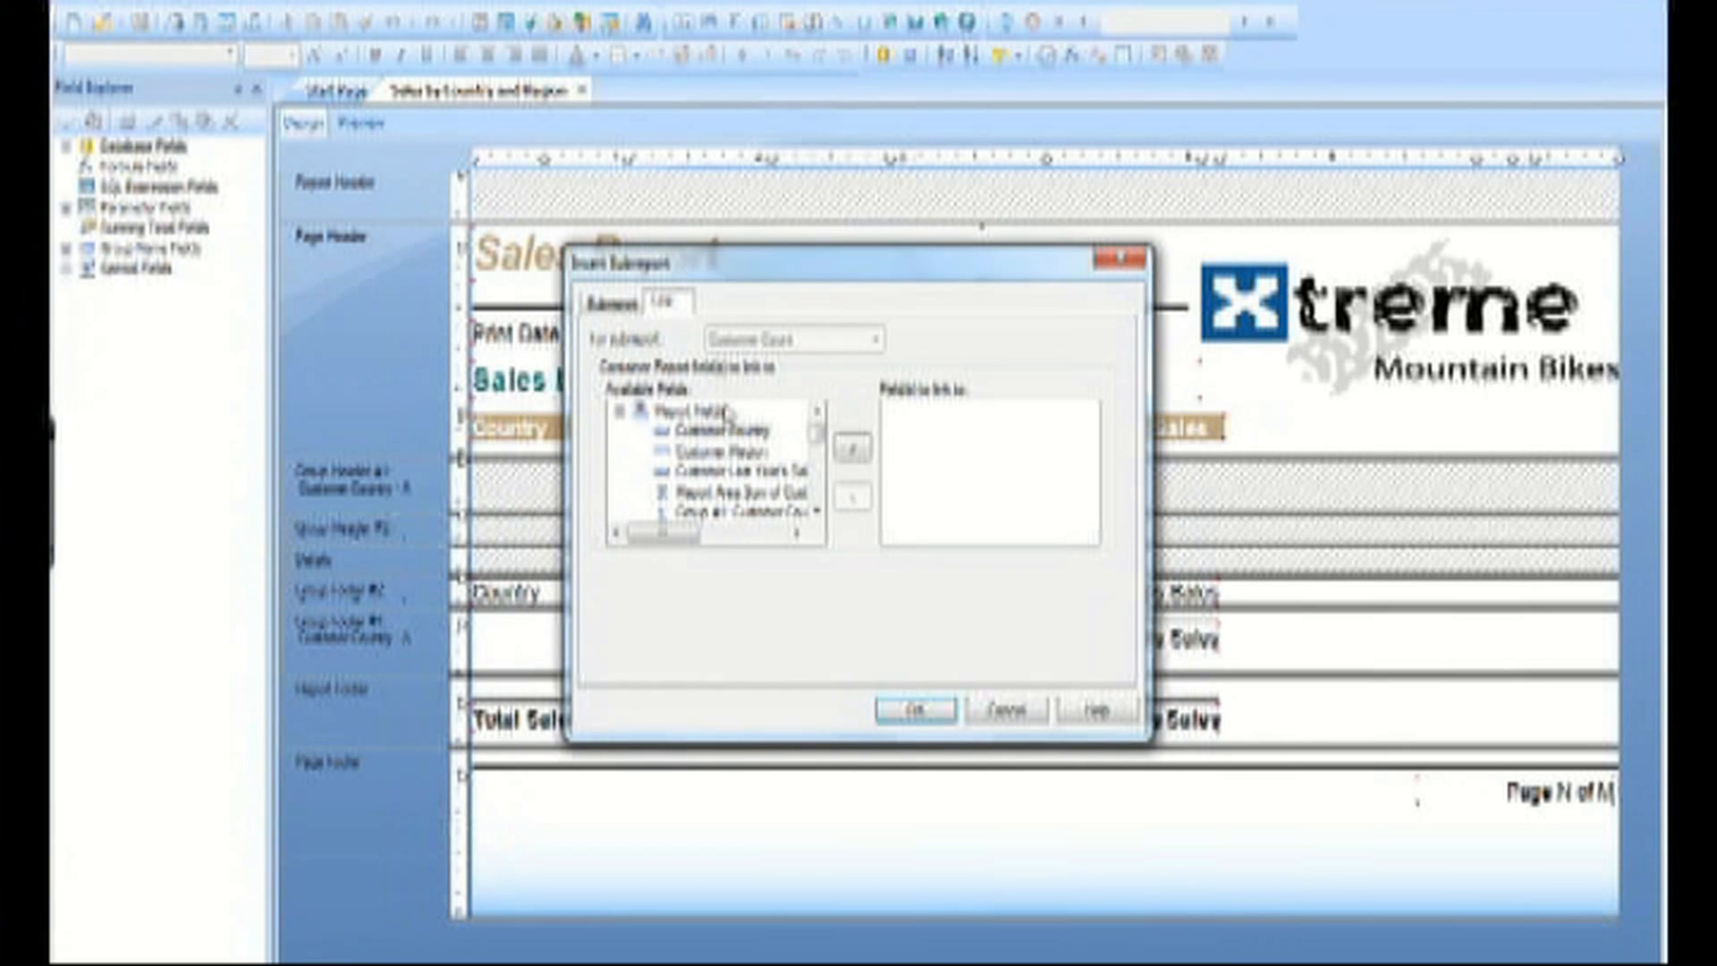
click(735, 432)
click(853, 447)
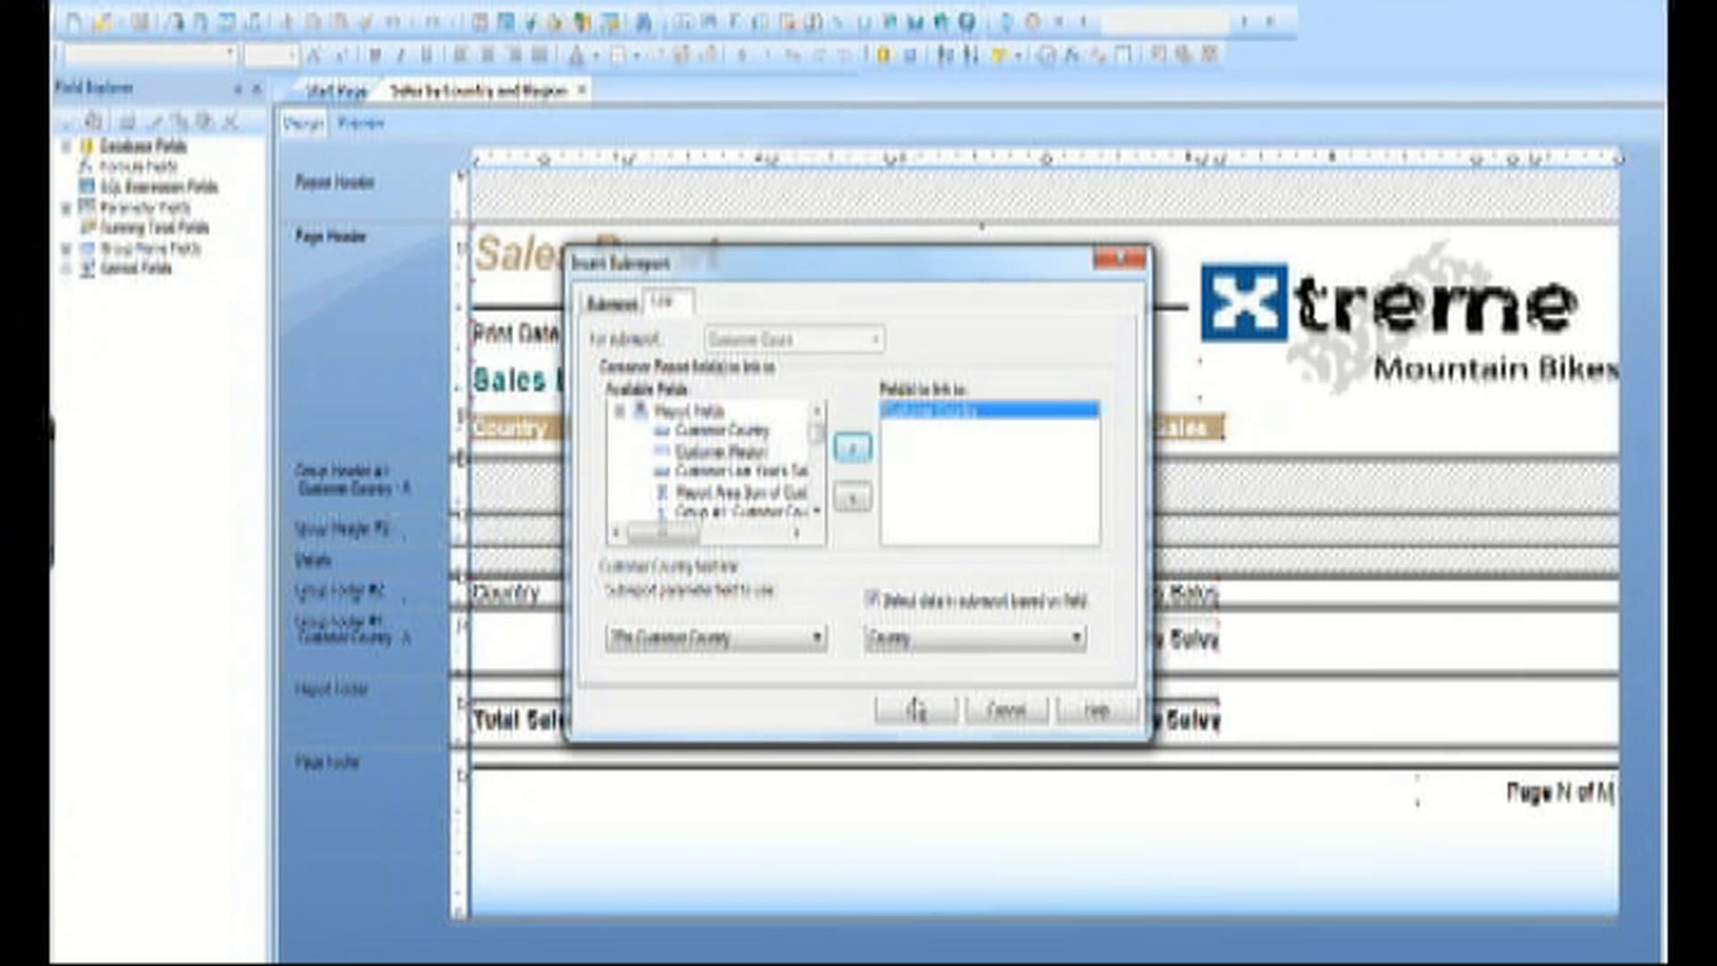
click(914, 713)
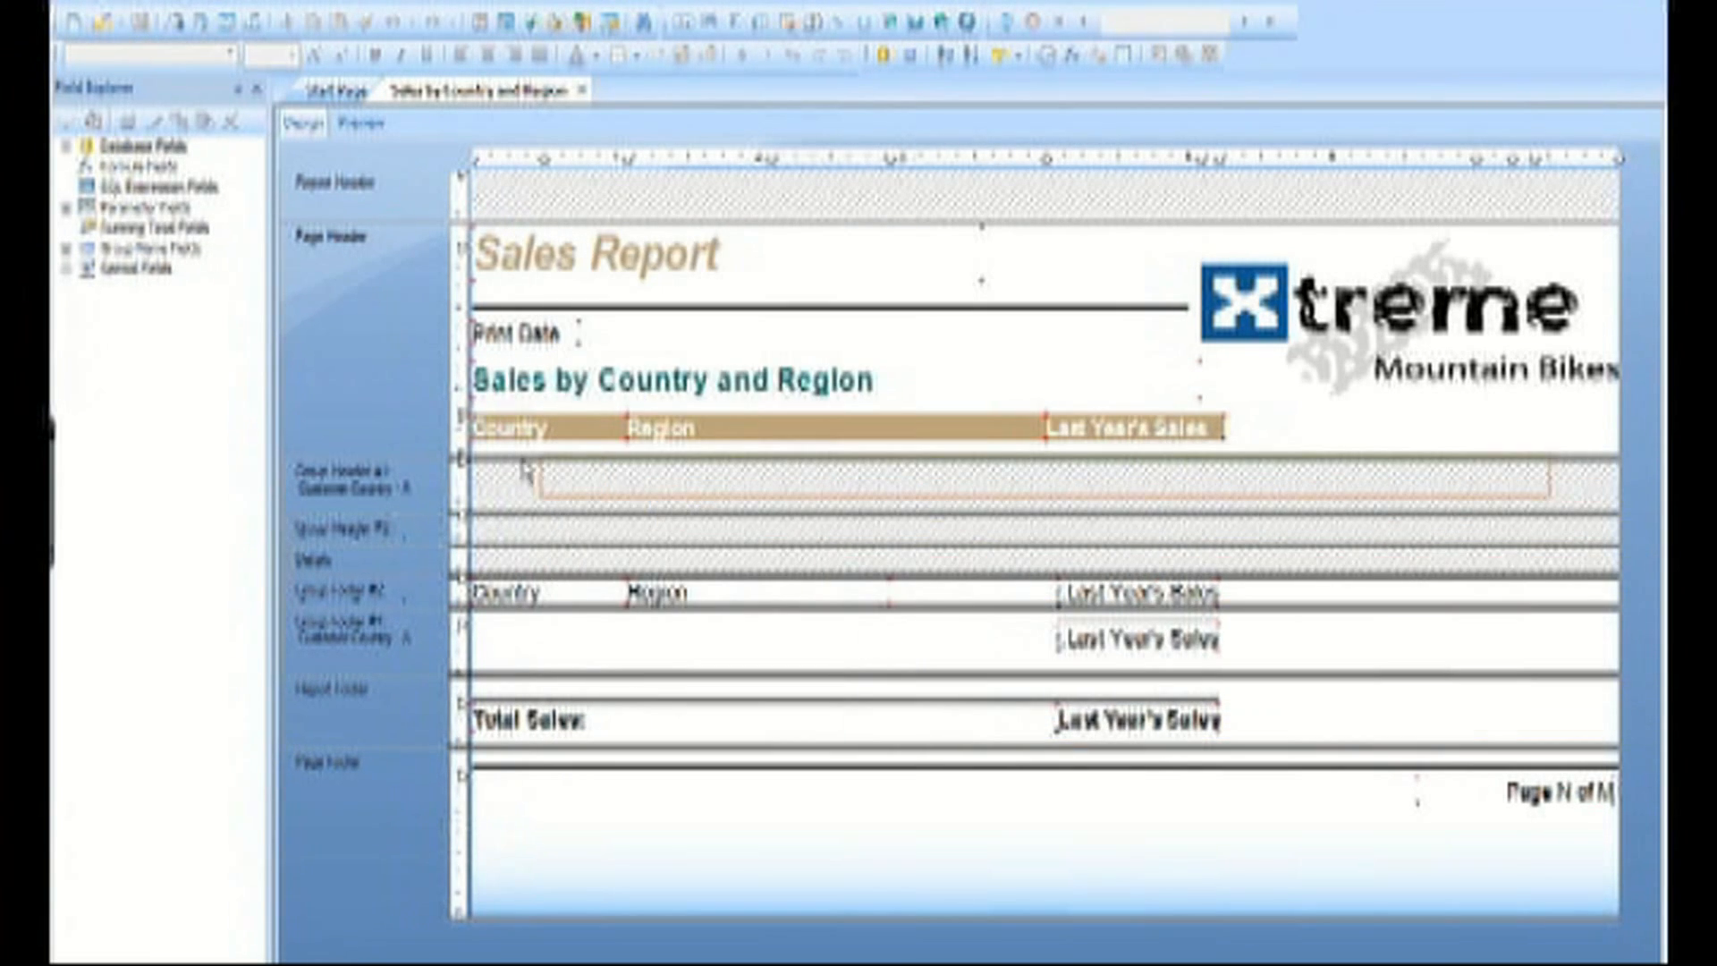
click(487, 479)
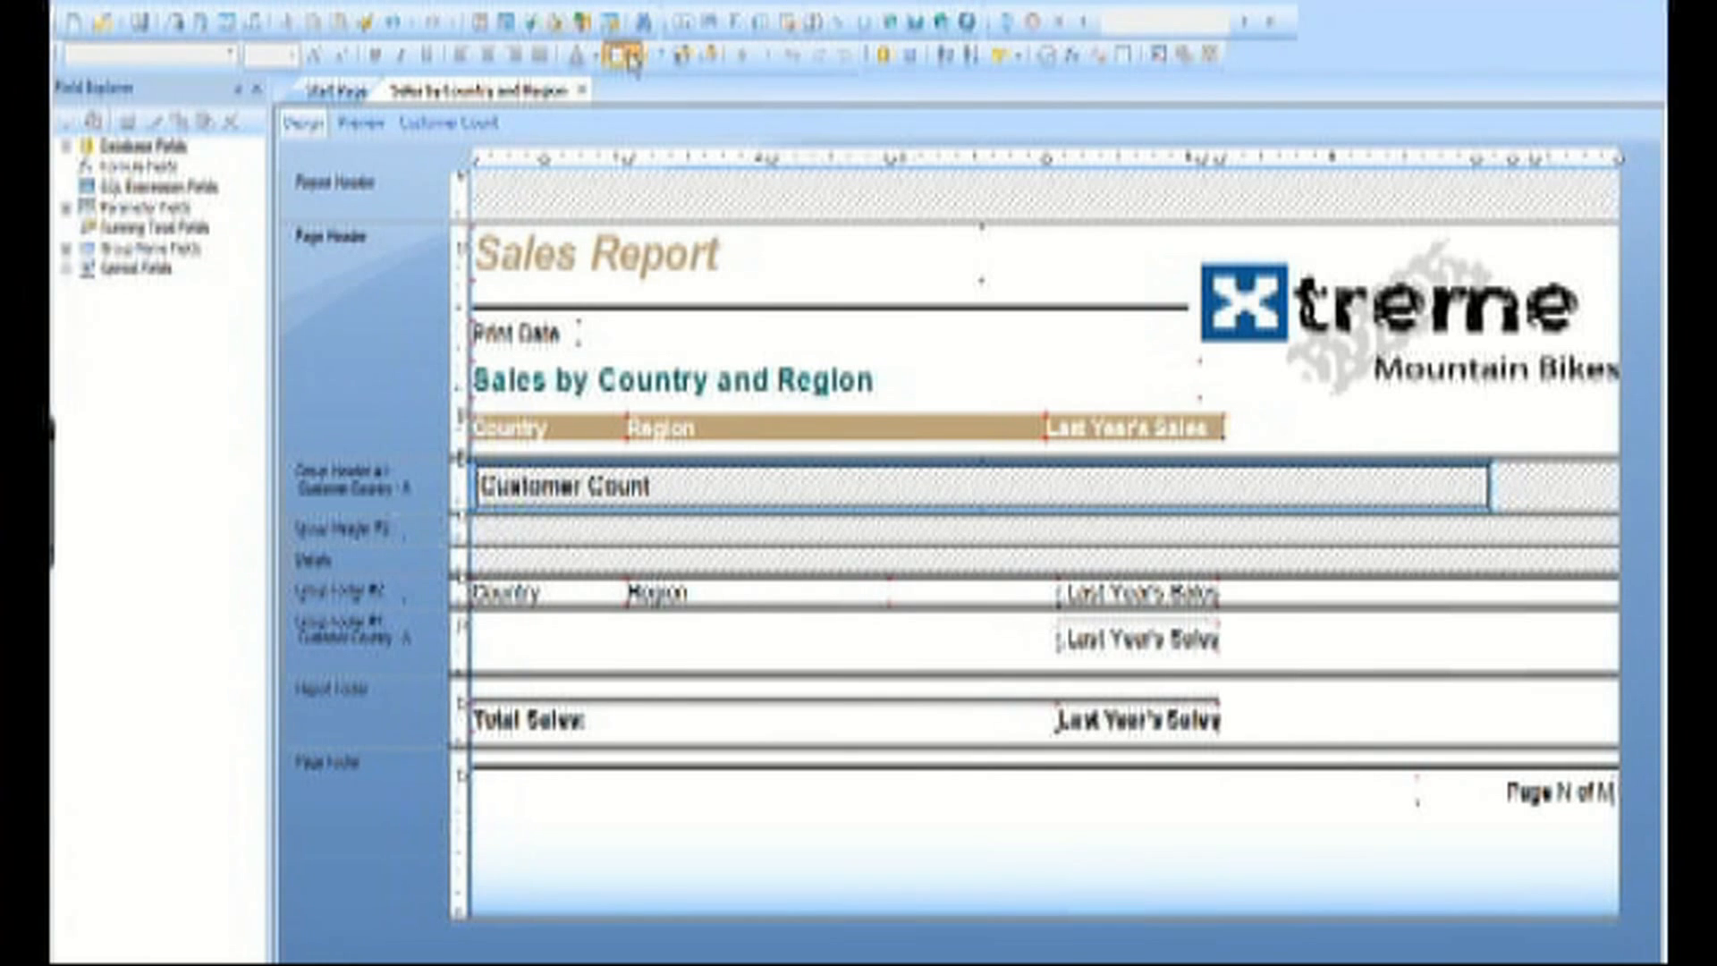
Remove all borders from the Customer Count subreport object
click(630, 58)
click(636, 57)
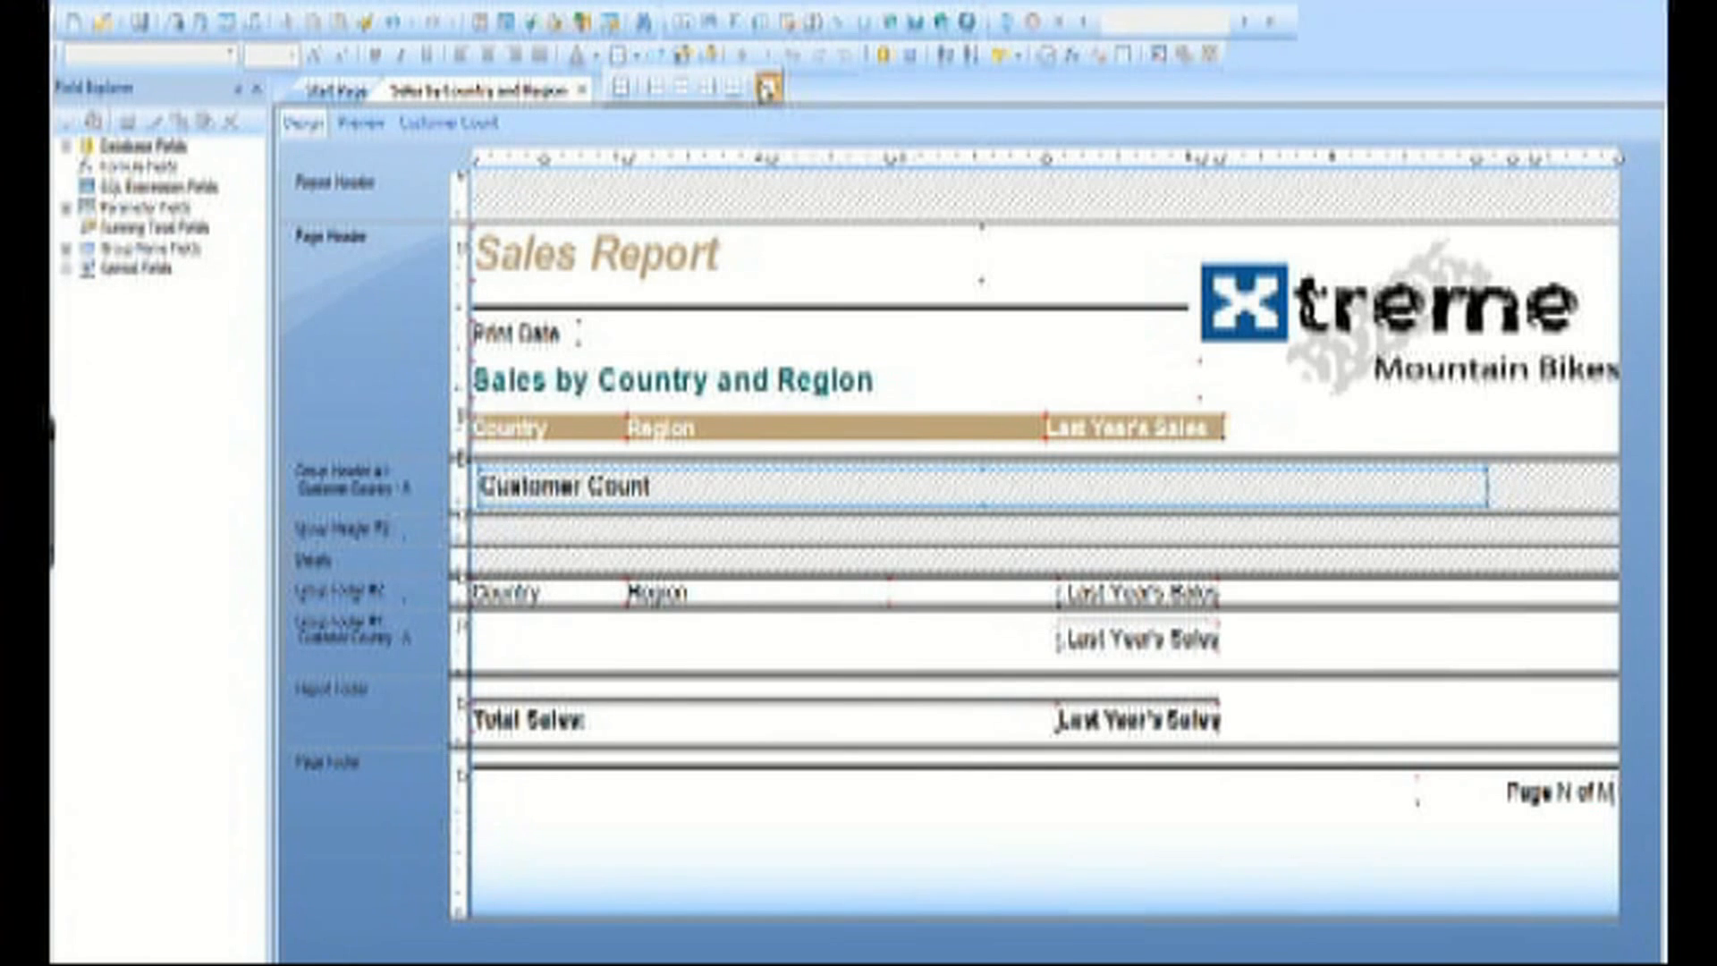
click(768, 87)
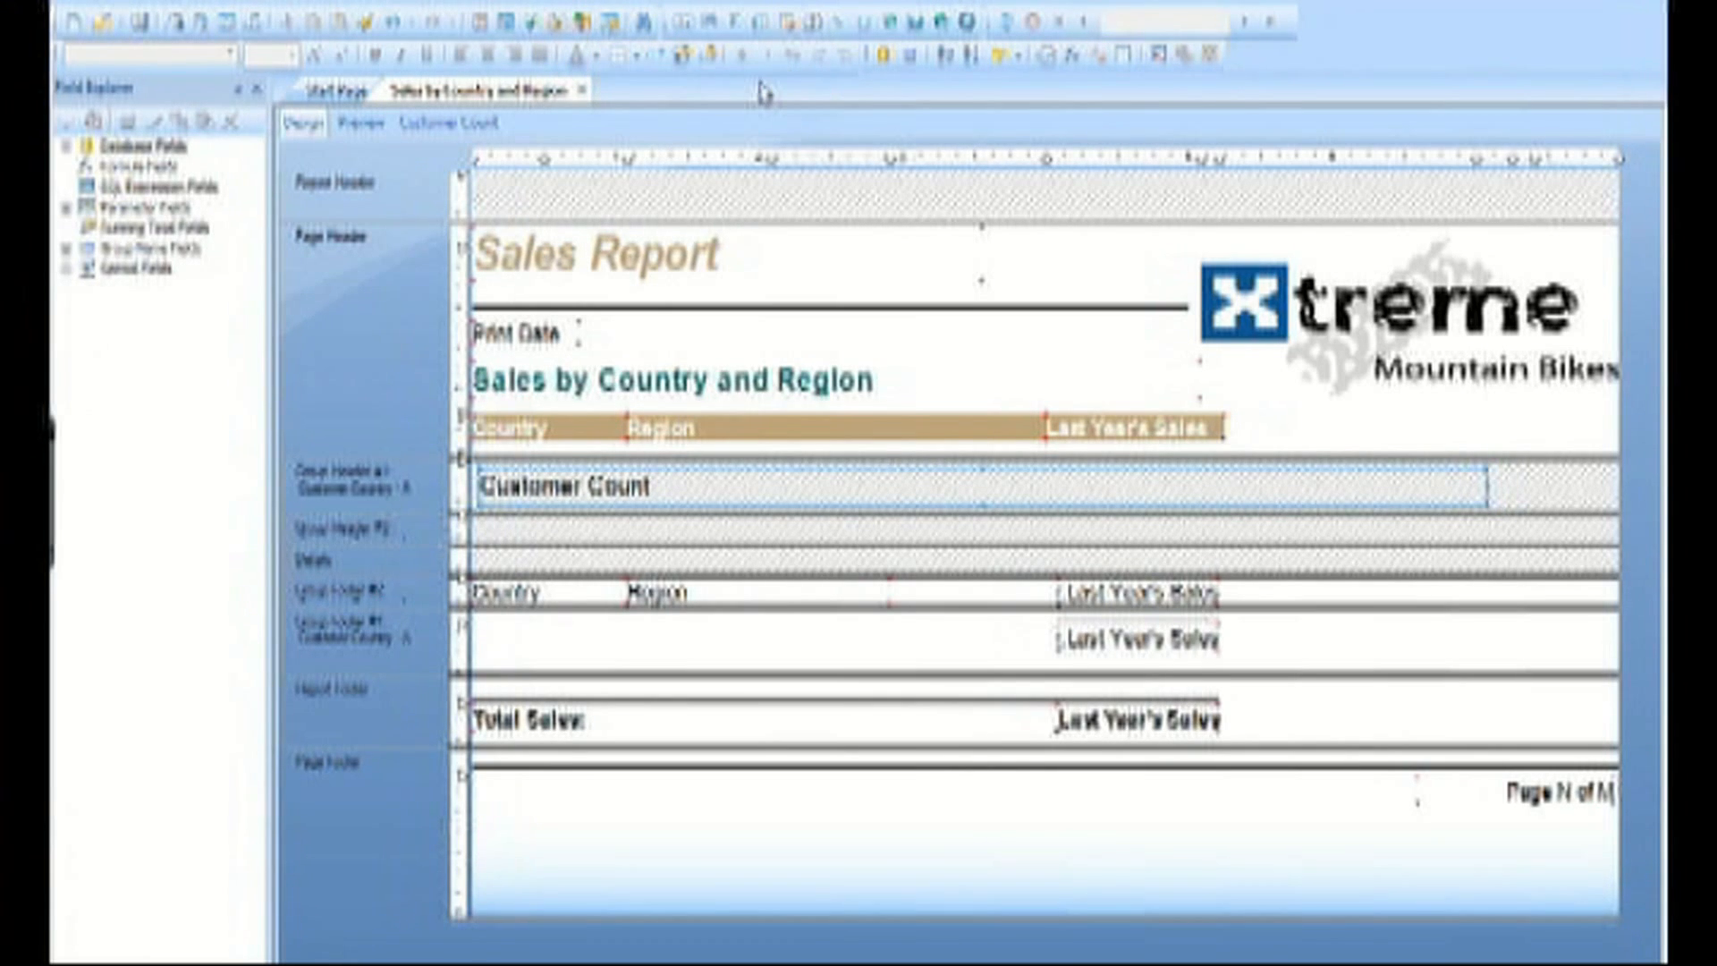
Format the Customer Count subreport with the Suppress Blank Subreport option turned on
right_click(734, 483)
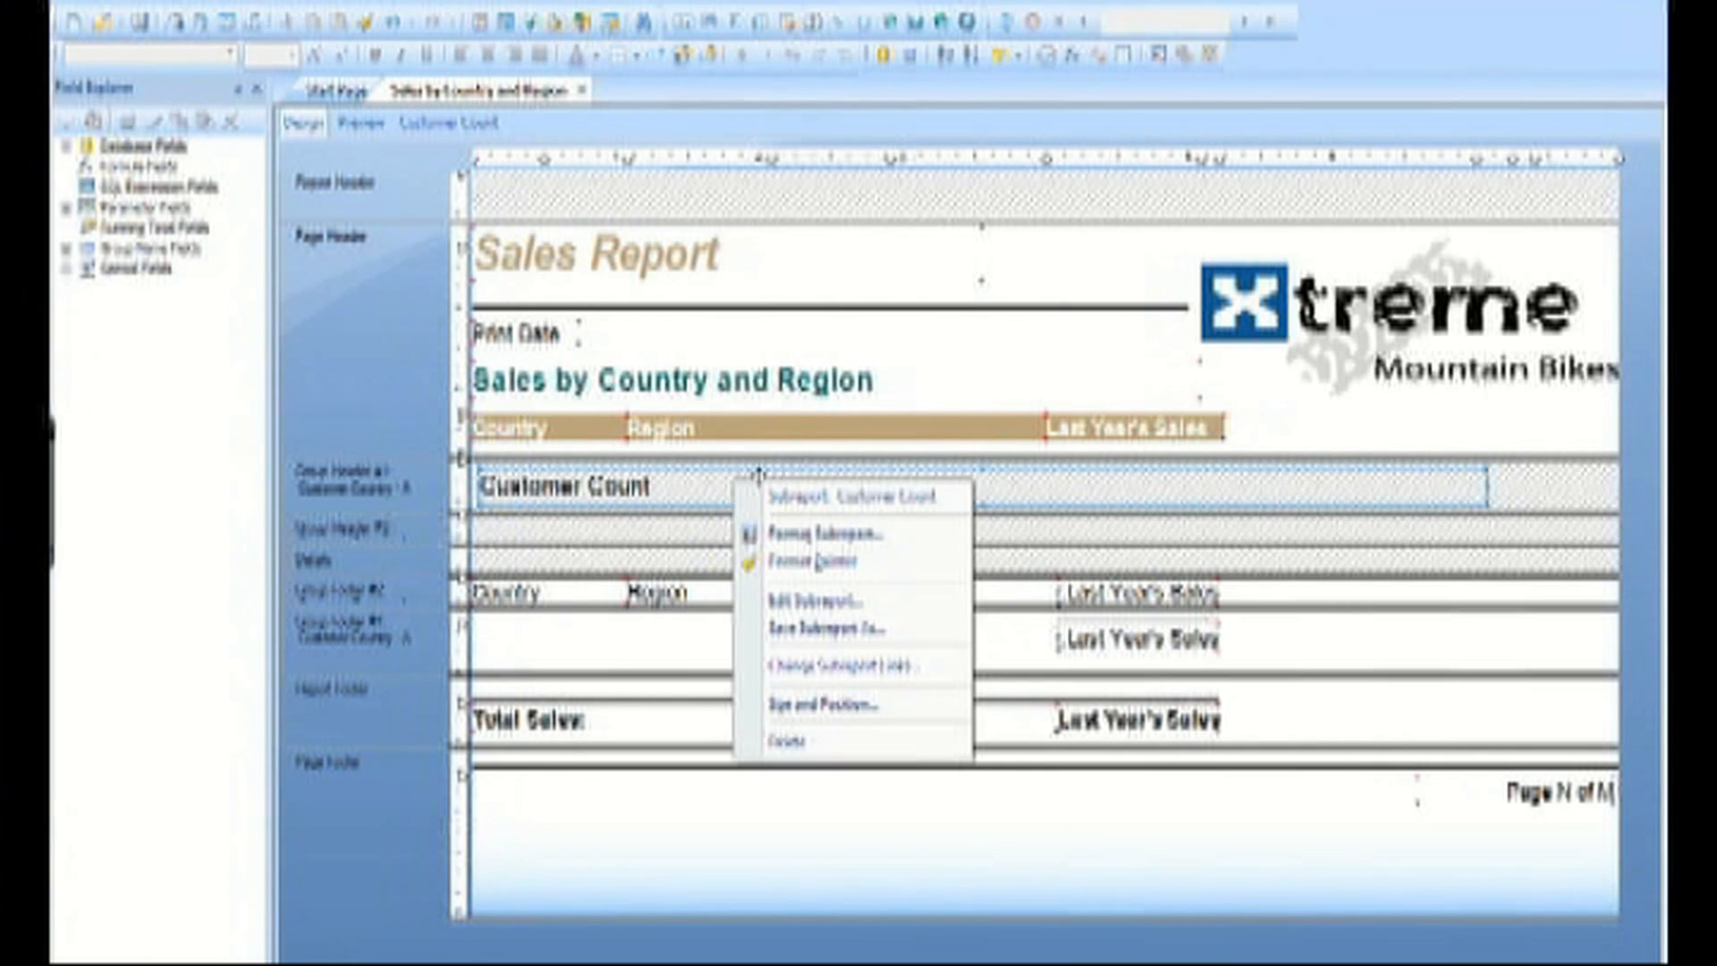
click(827, 534)
click(807, 201)
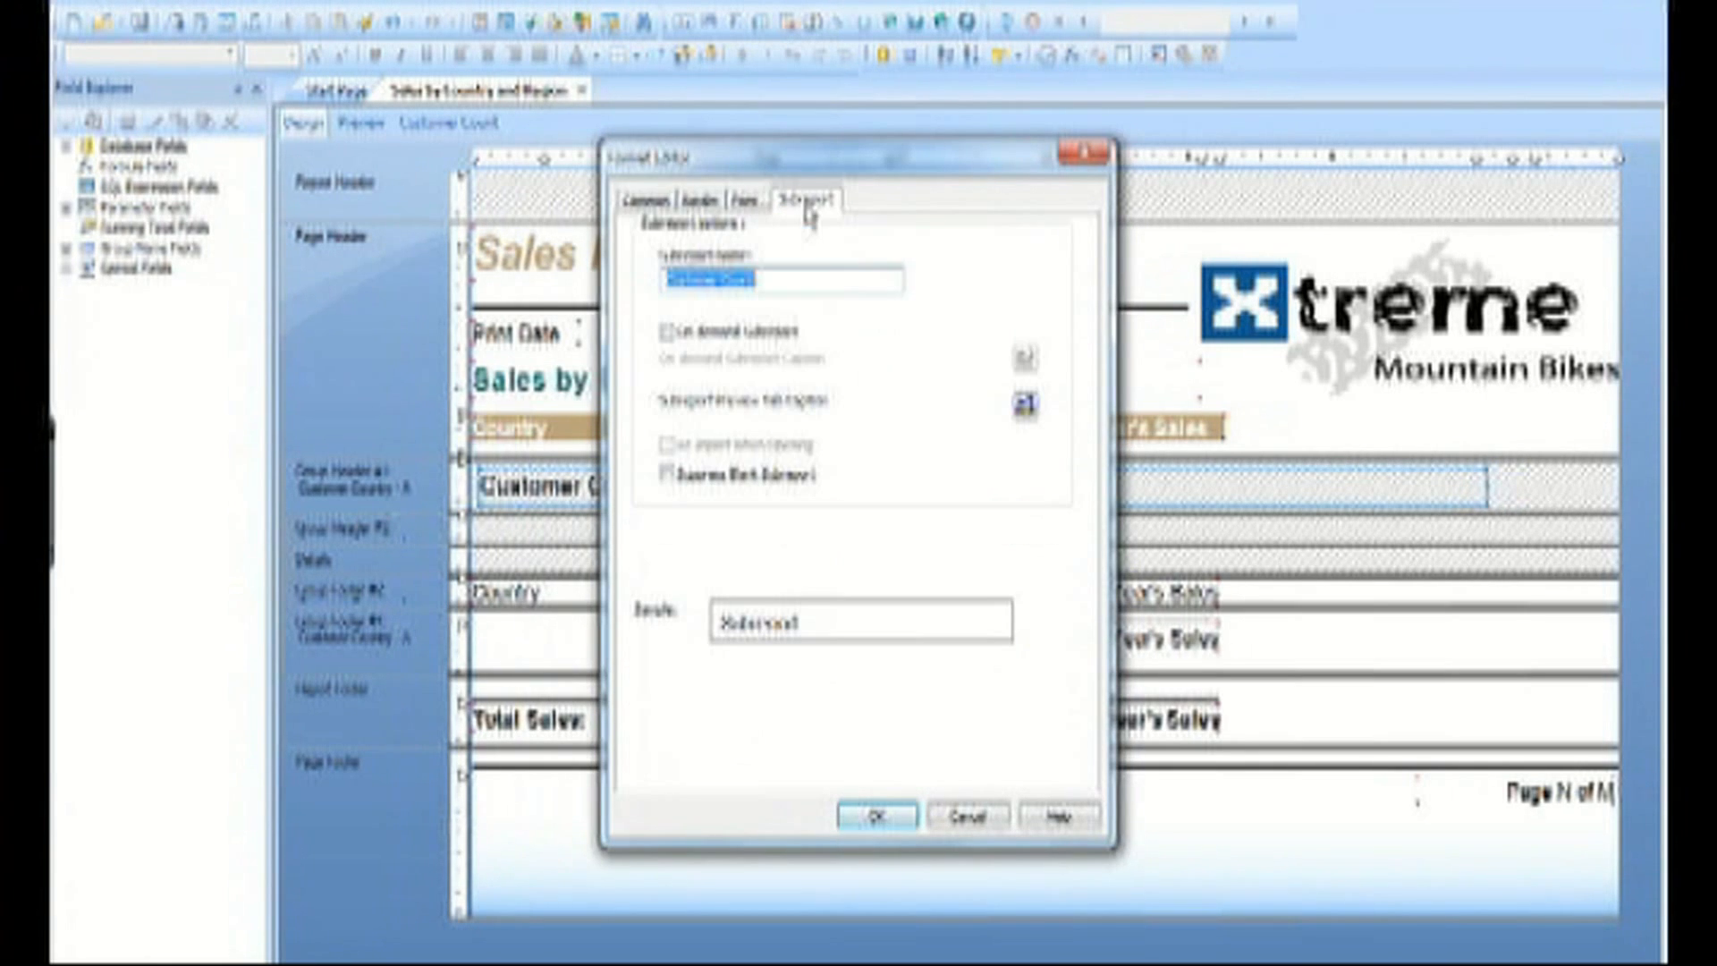
click(806, 473)
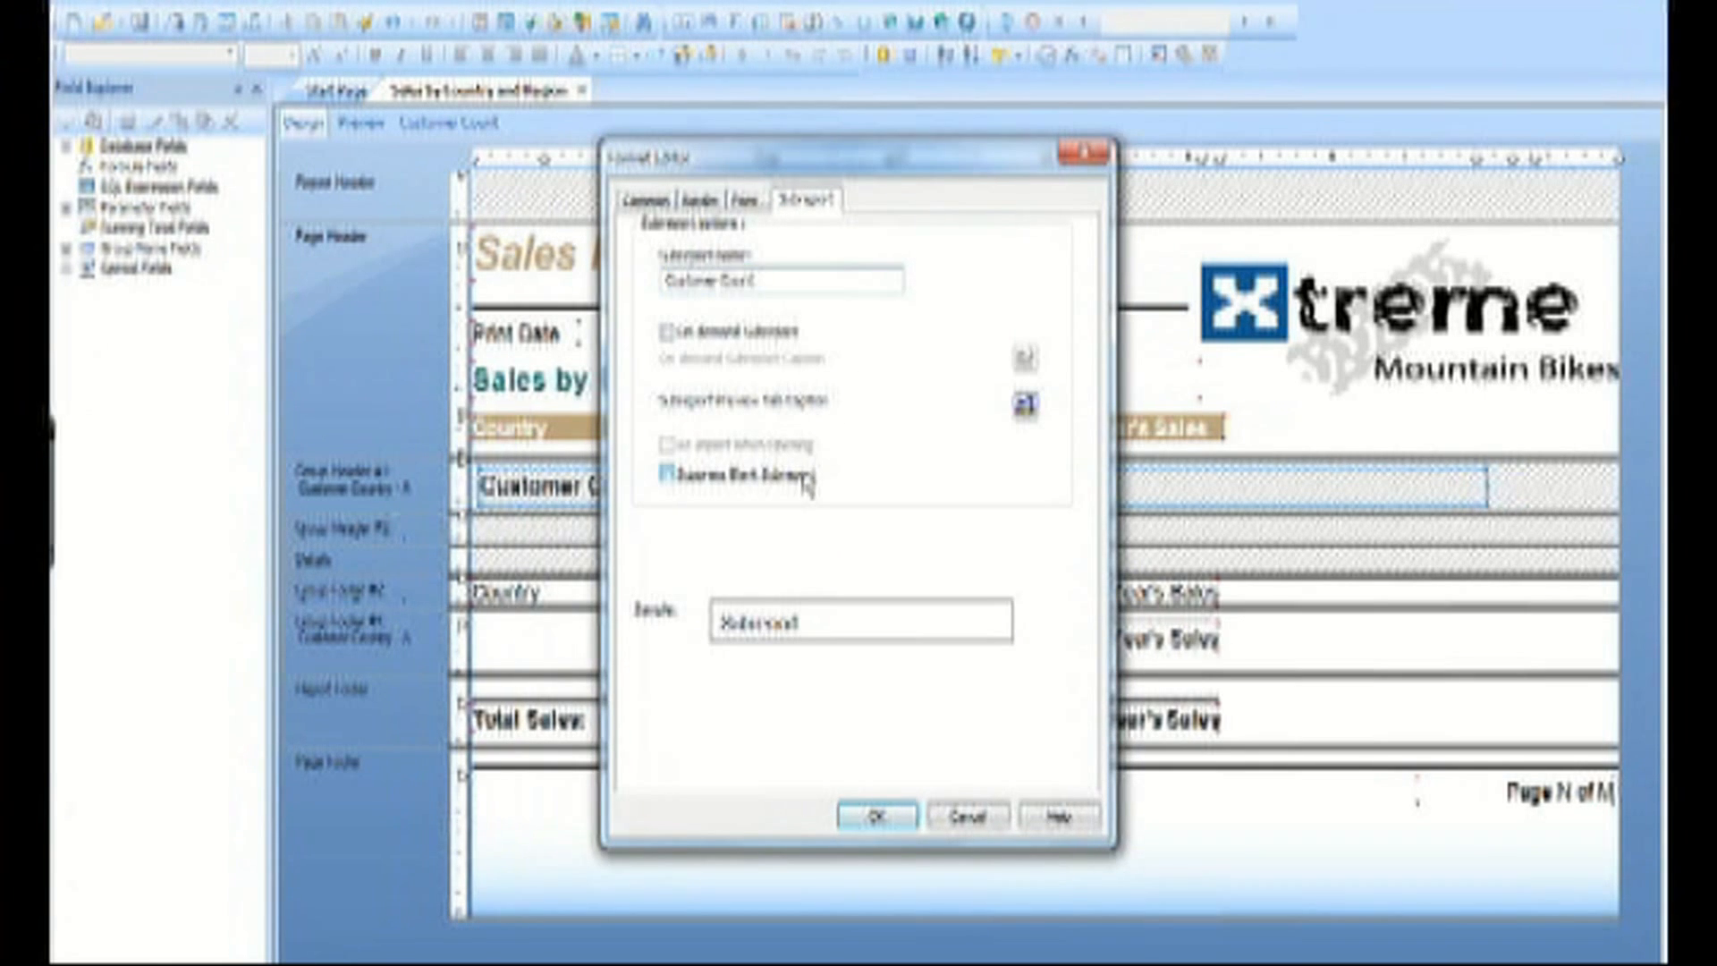
click(875, 813)
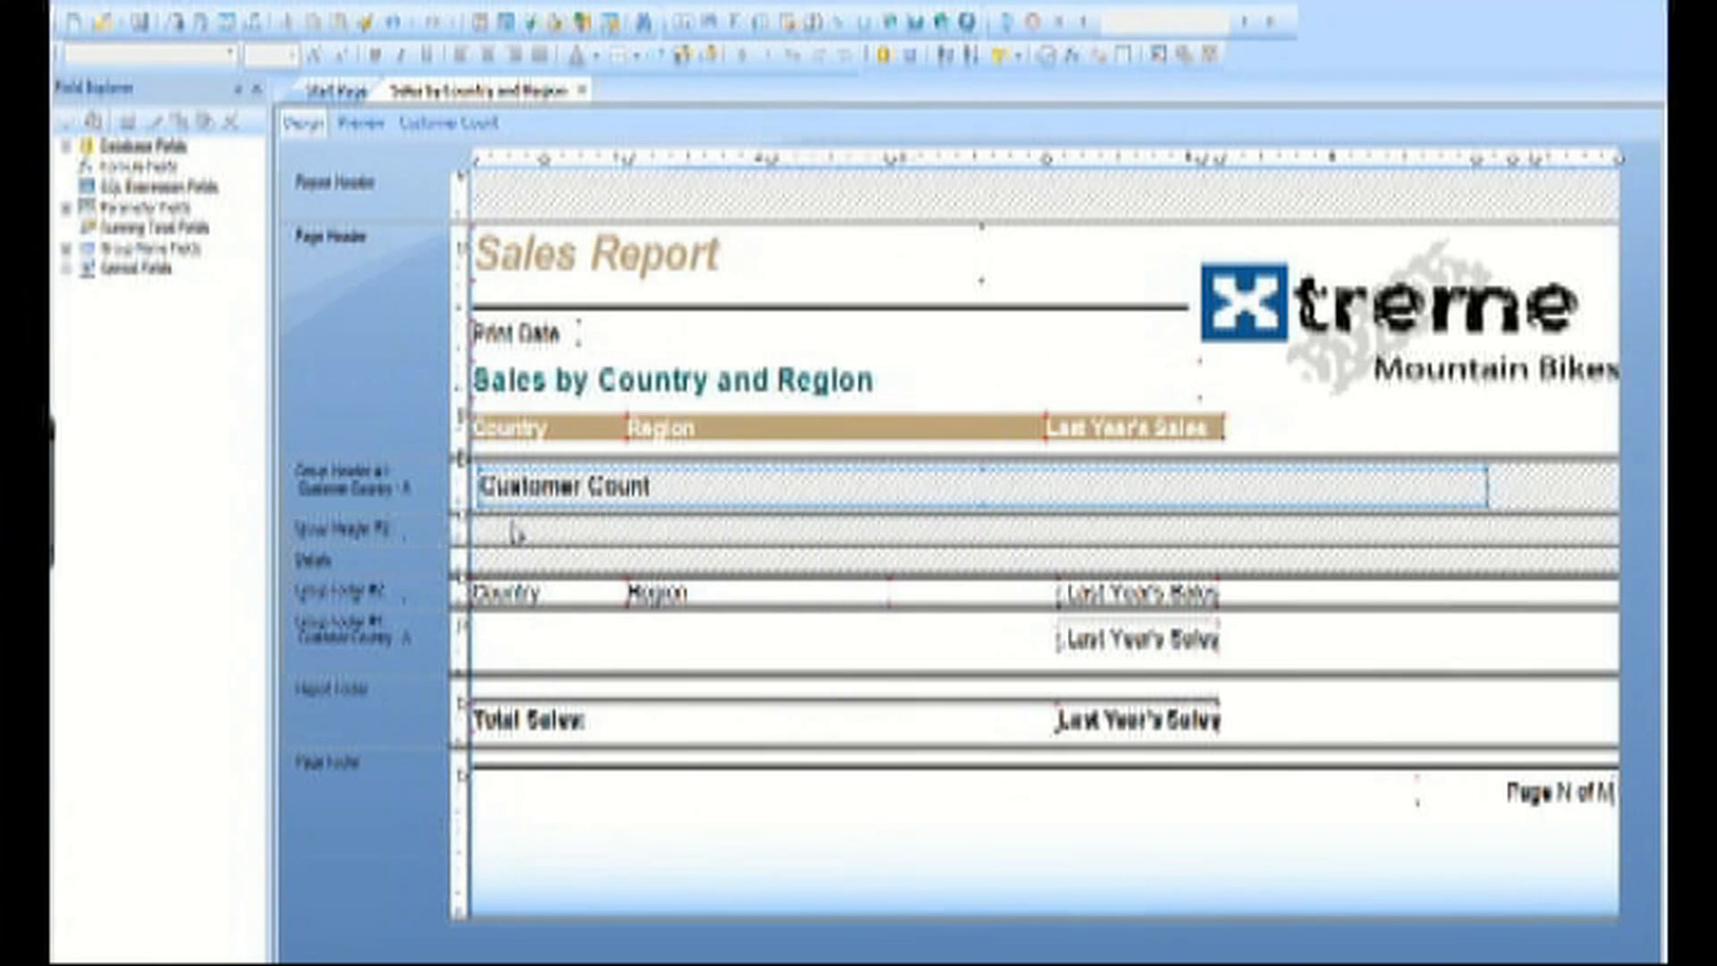
Turn off Suppress (No Drill-Down) for the Group Header #1 section
right_click(375, 477)
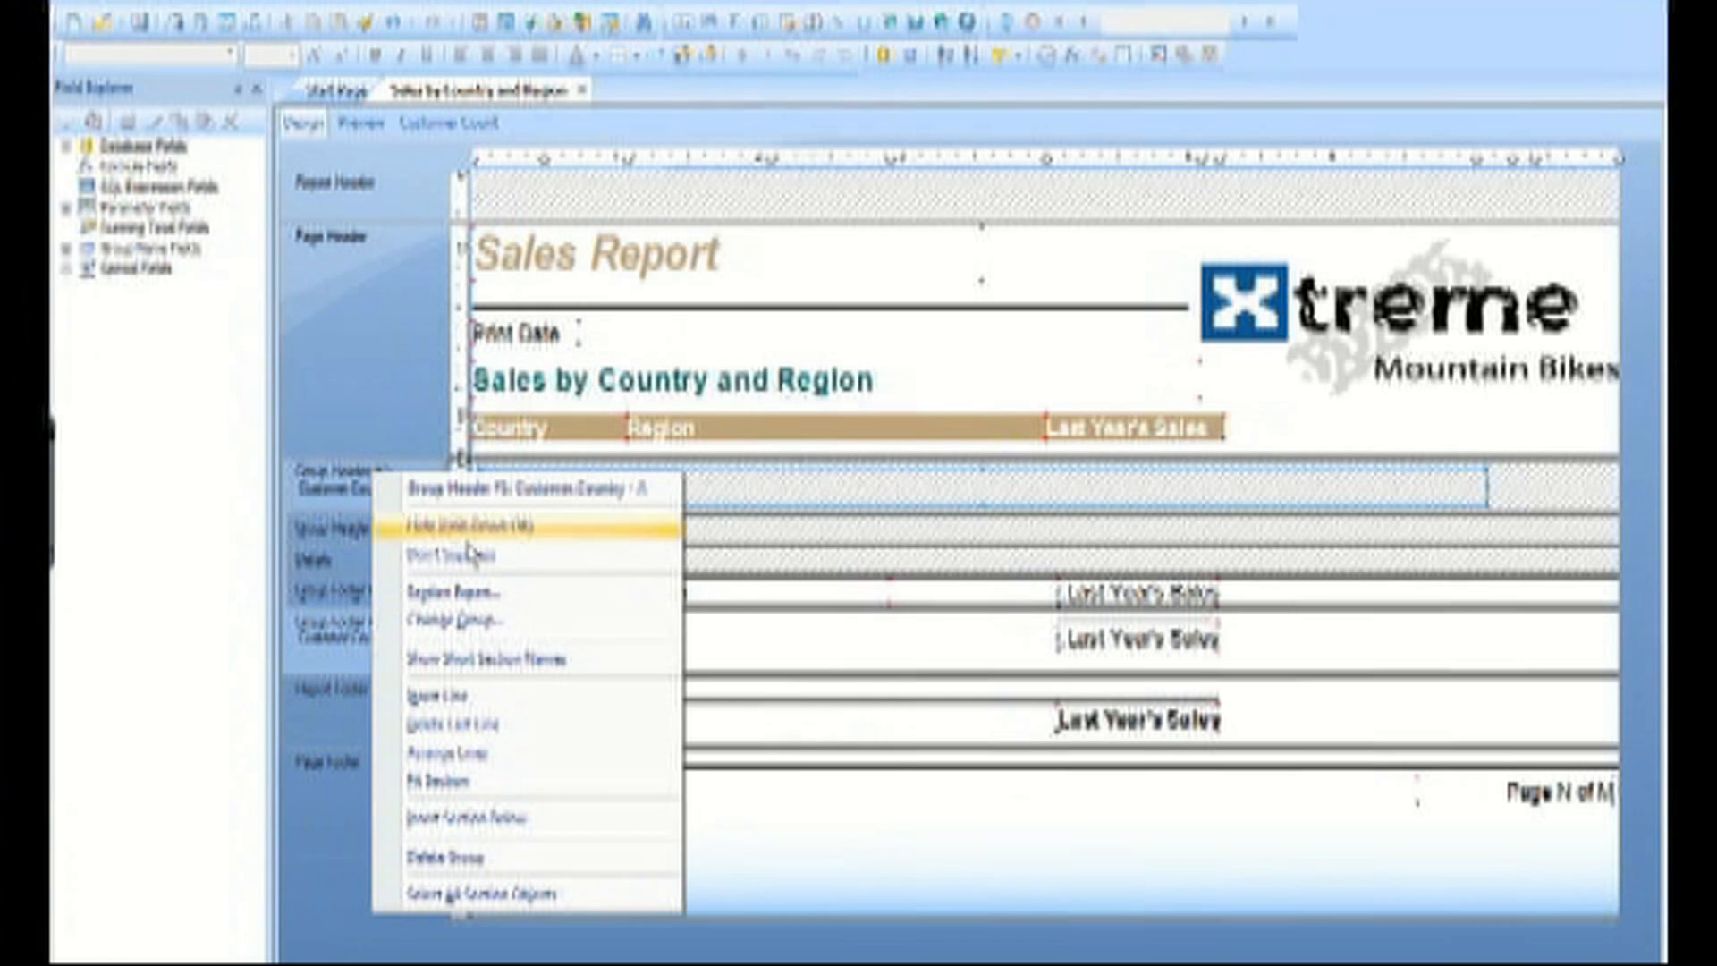
click(527, 601)
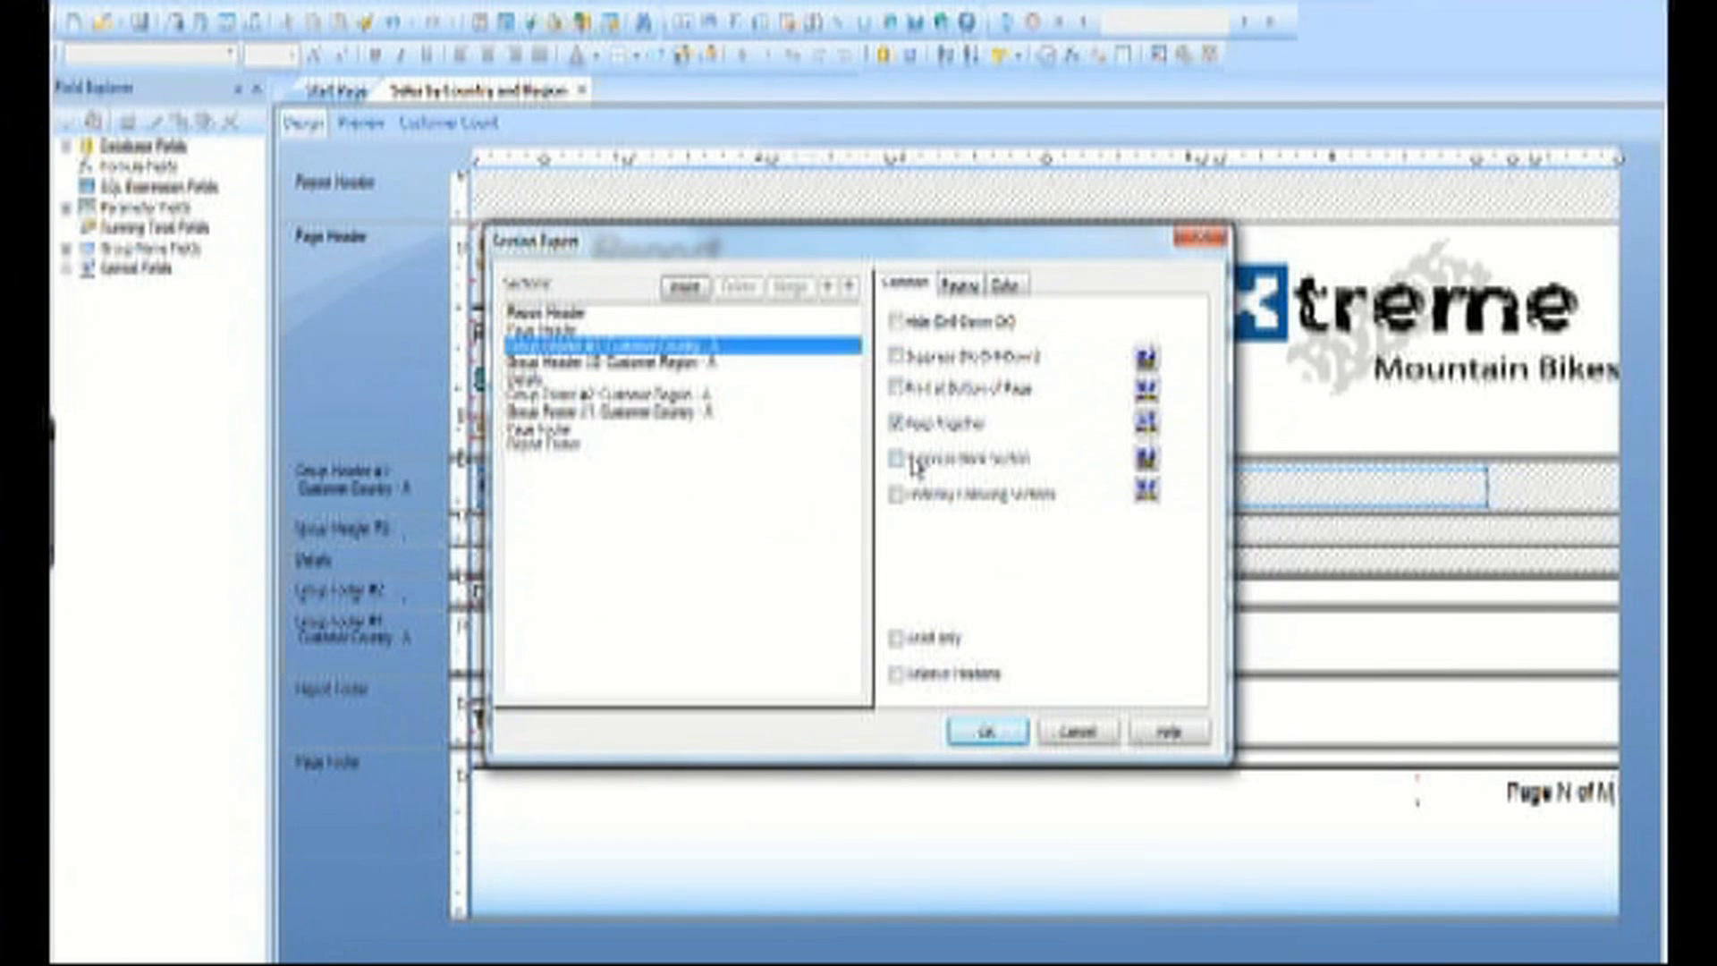
click(987, 731)
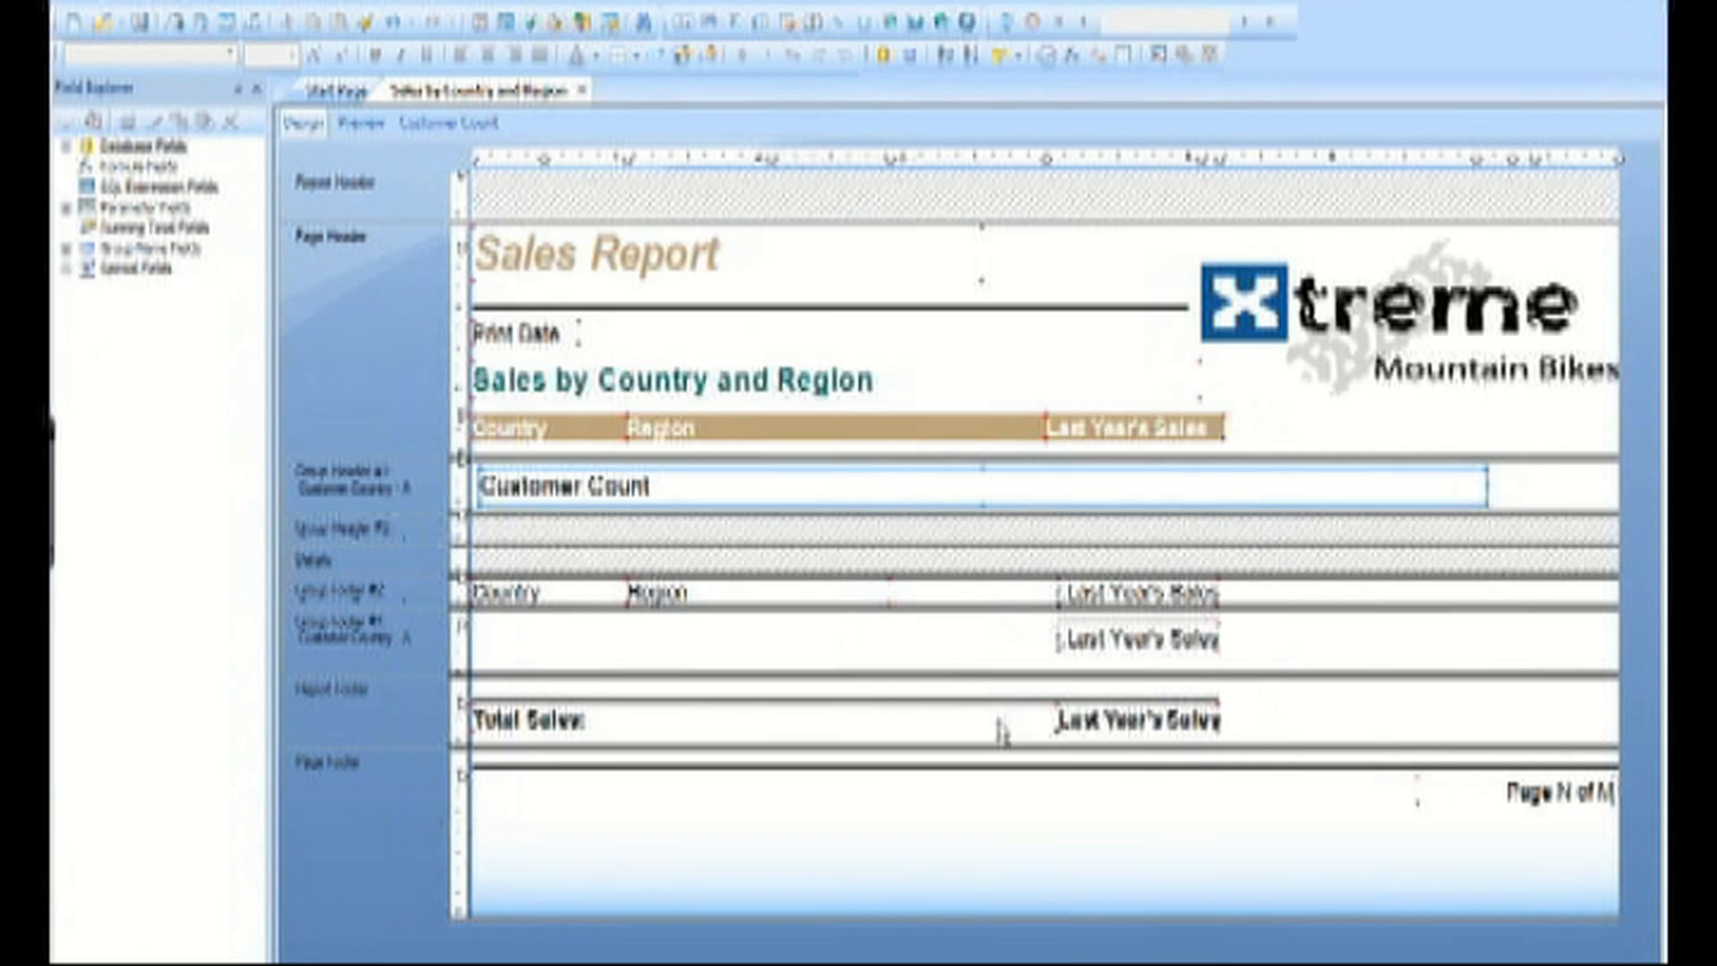
Open the Customer Count subreport's design and examine its linked country parameter and record selection formula
click(474, 126)
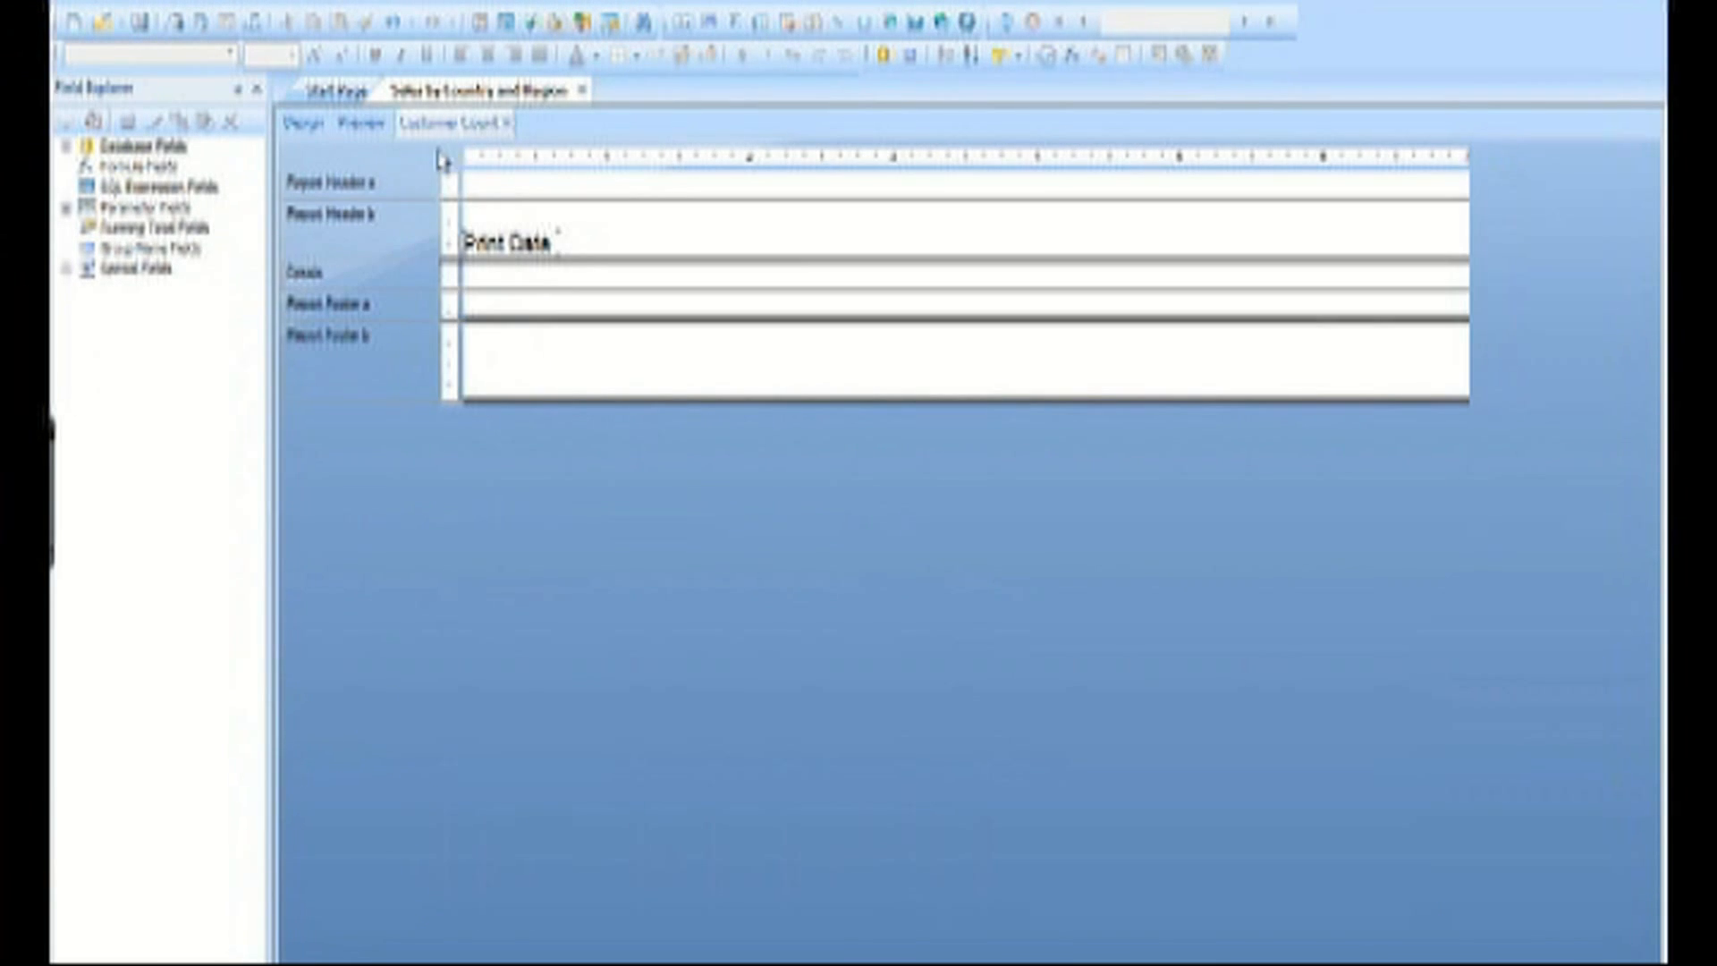
click(67, 208)
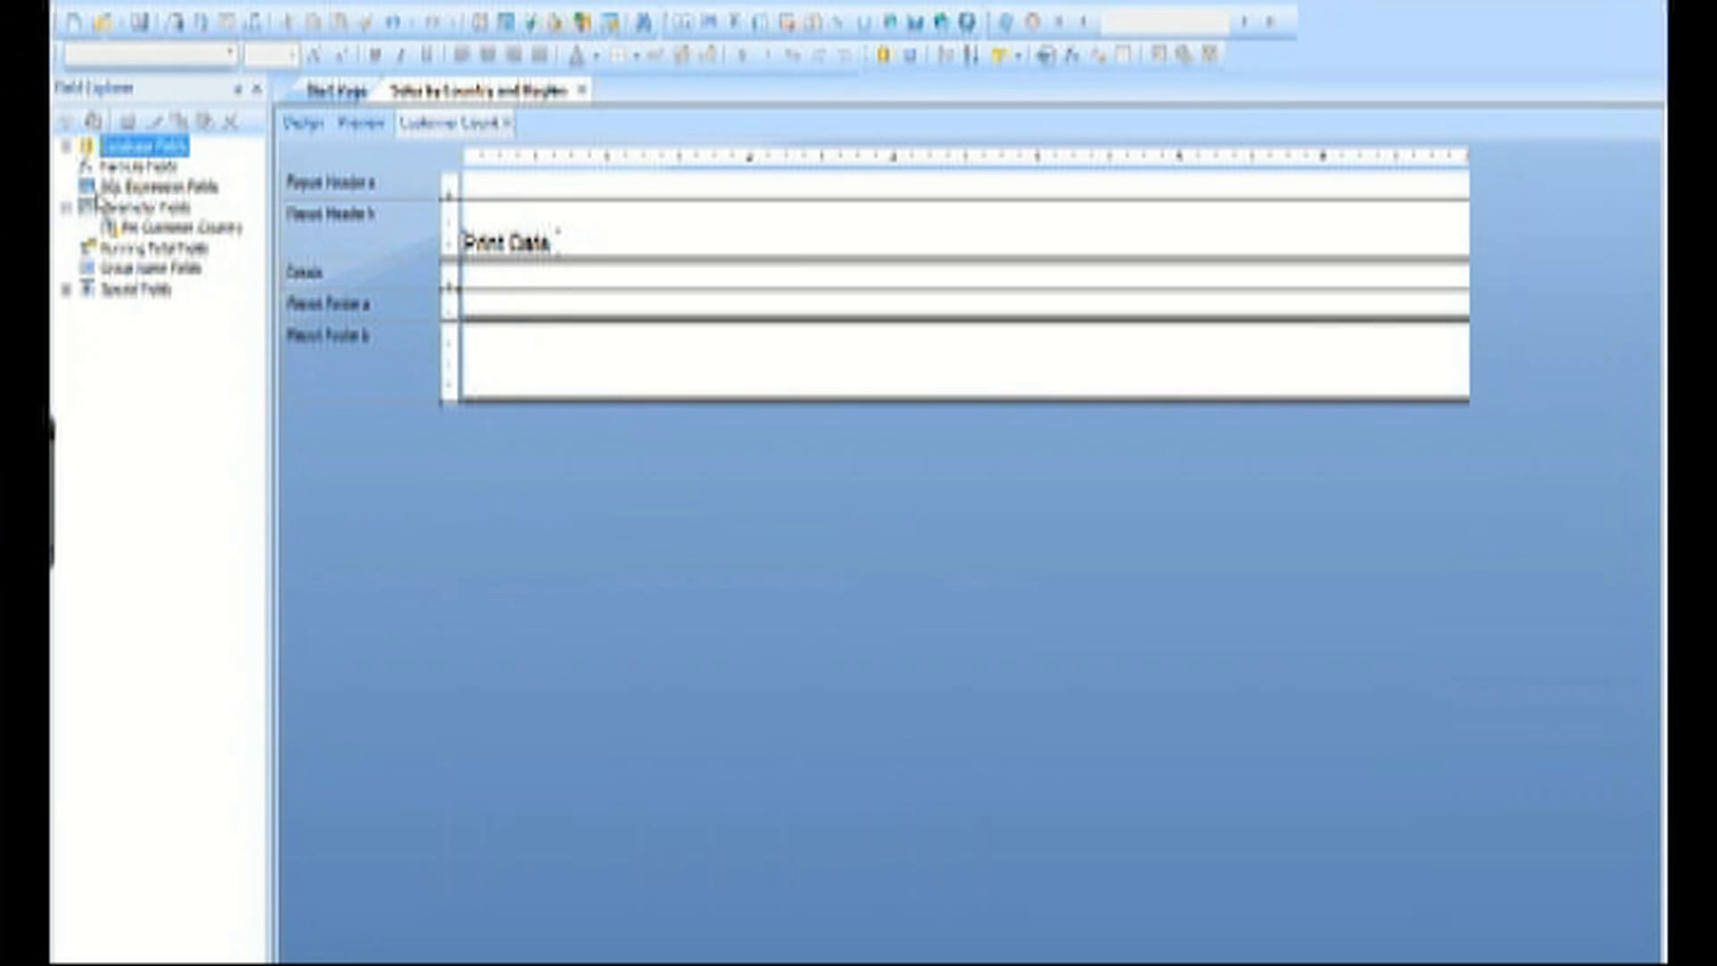
click(369, 3)
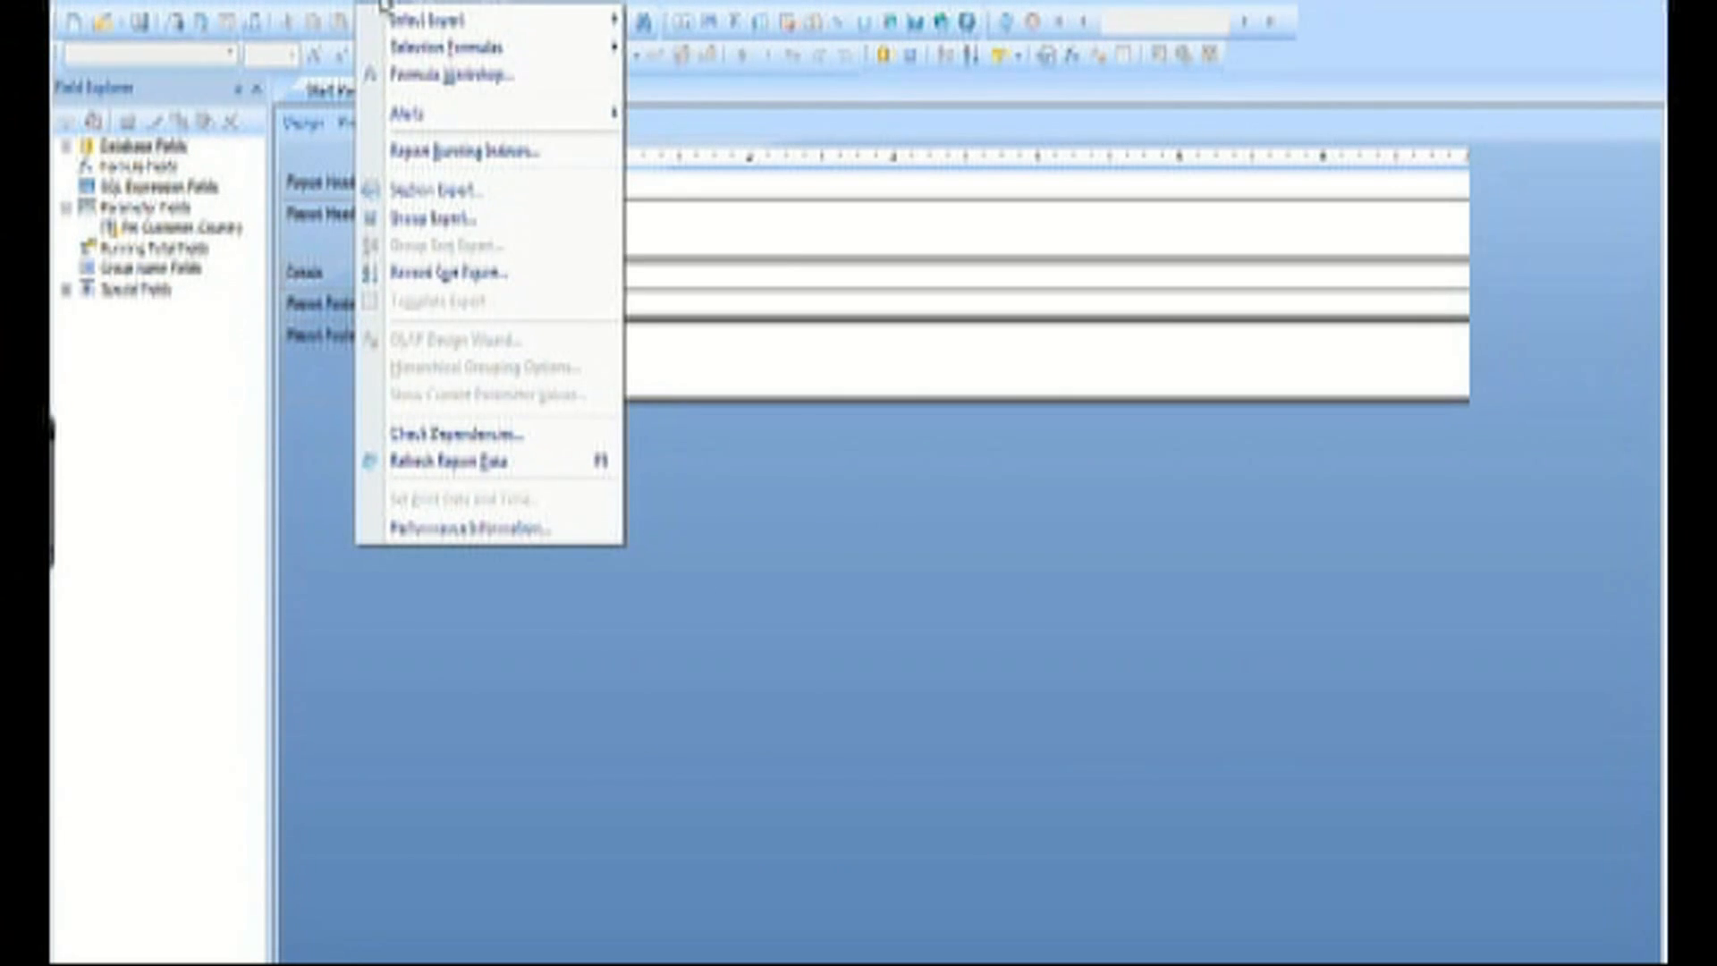
mouse_move(501, 47)
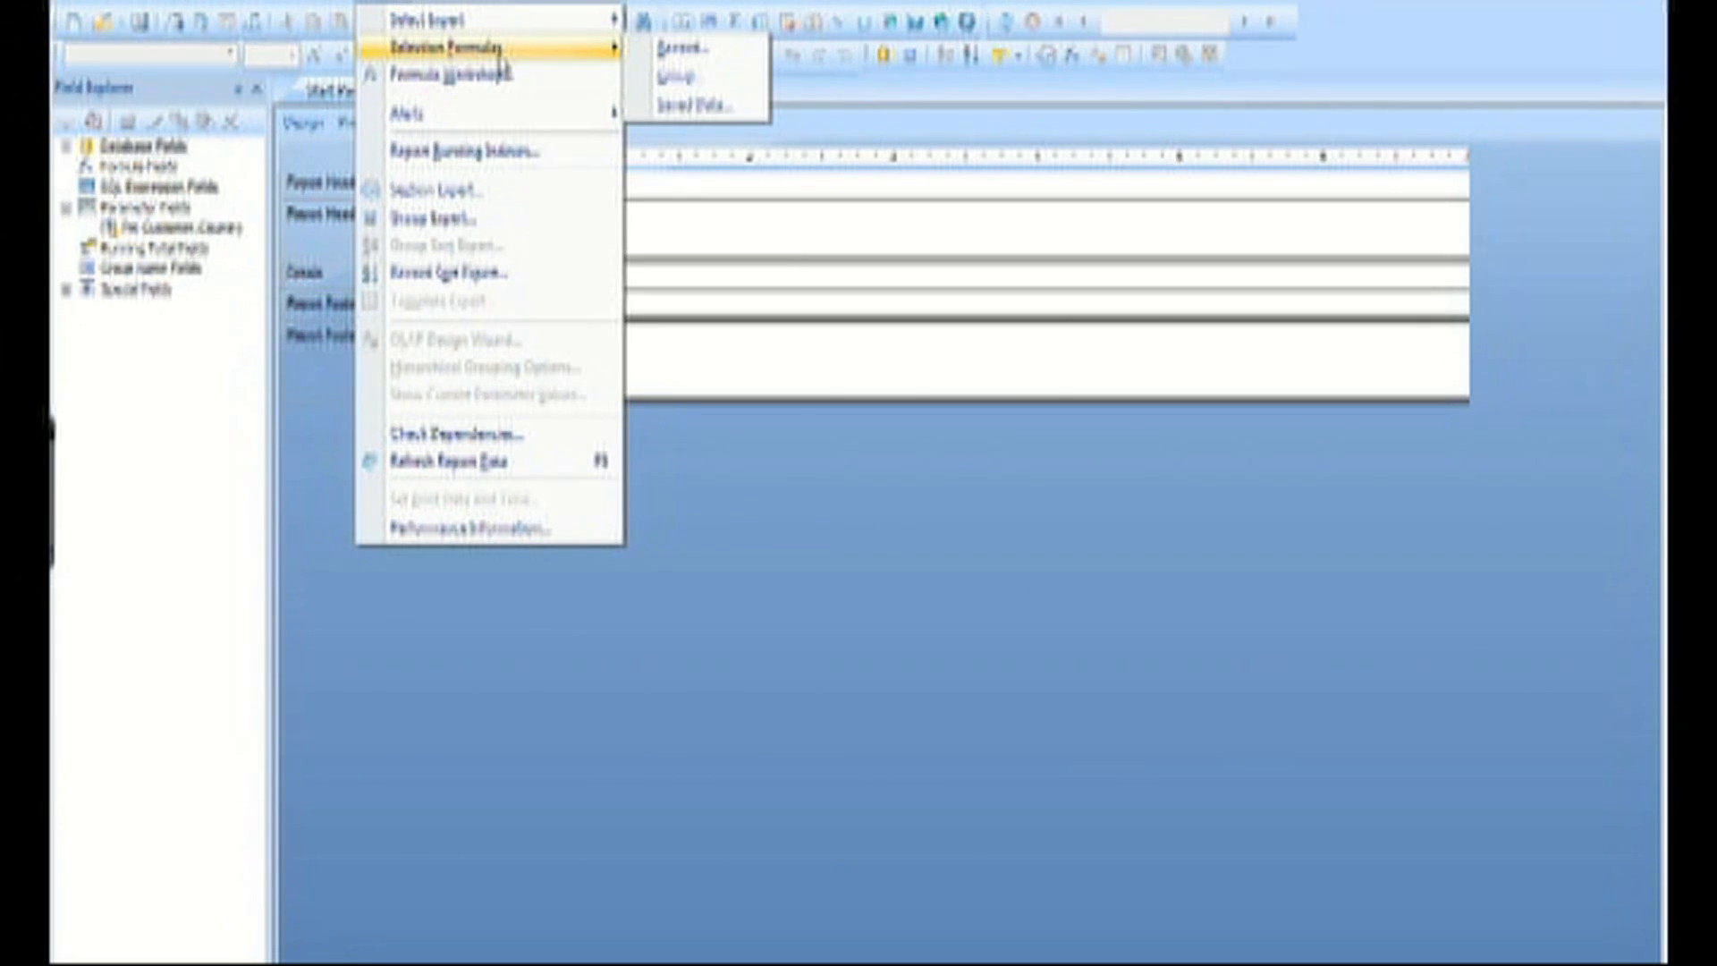
click(663, 51)
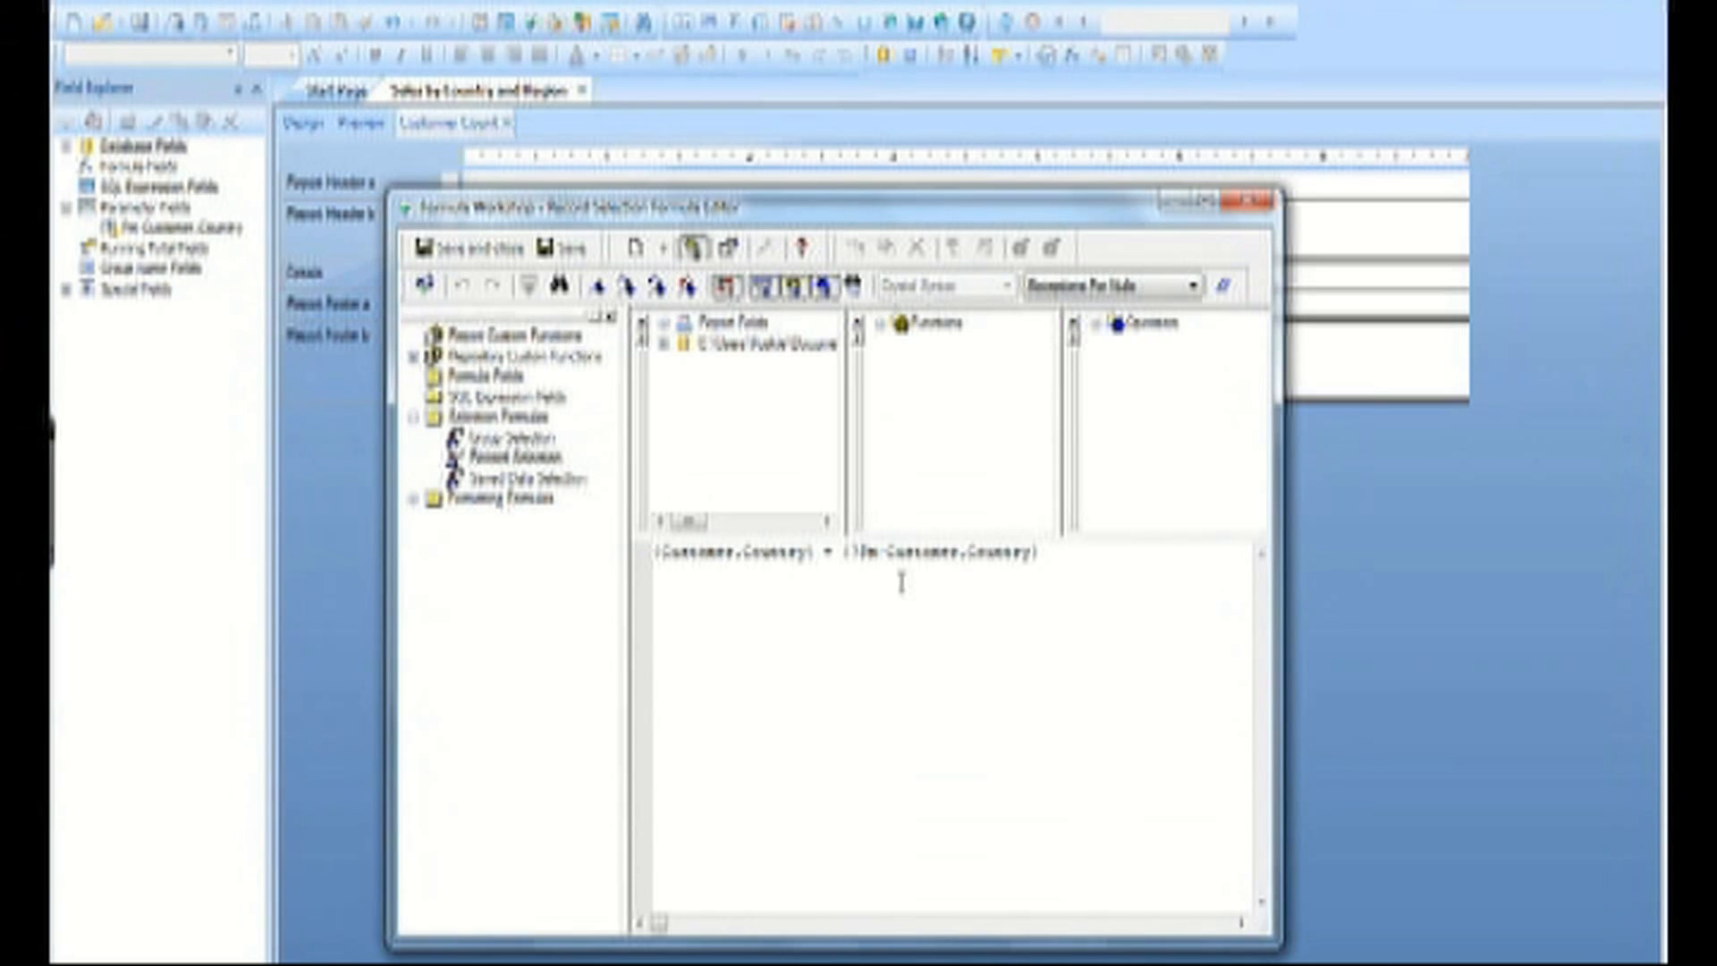
click(473, 250)
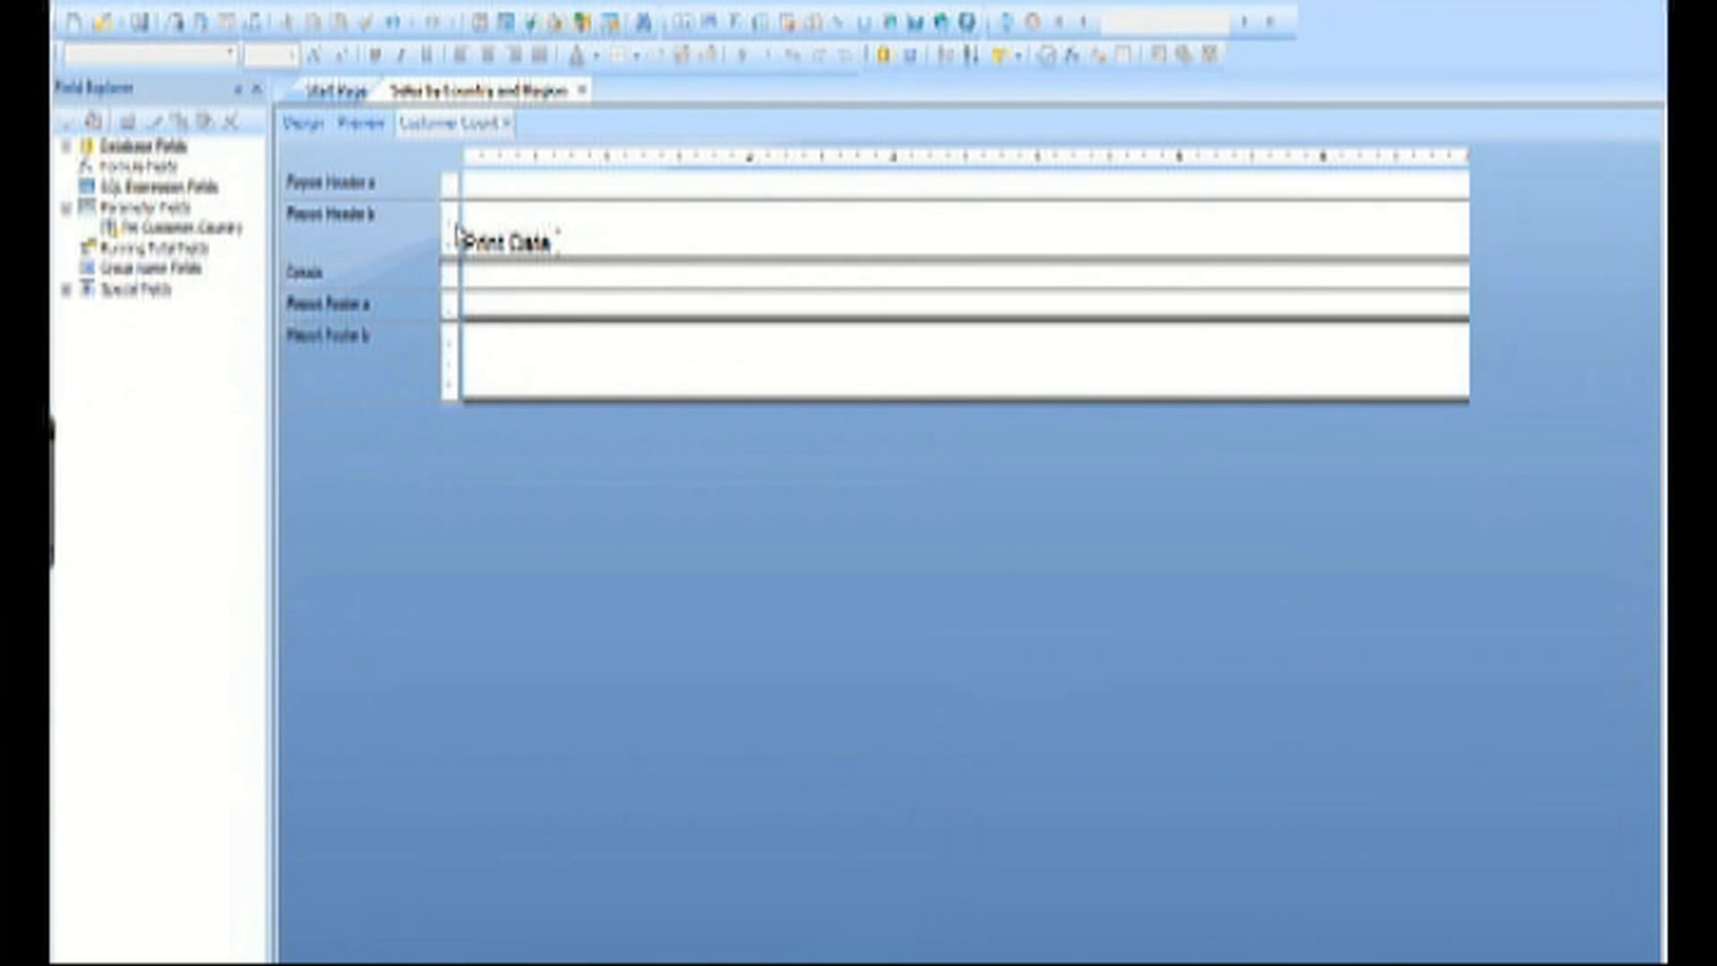
Delete the Report Header b and Report Footer b sections from the subreport
click(338, 234)
right_click(338, 234)
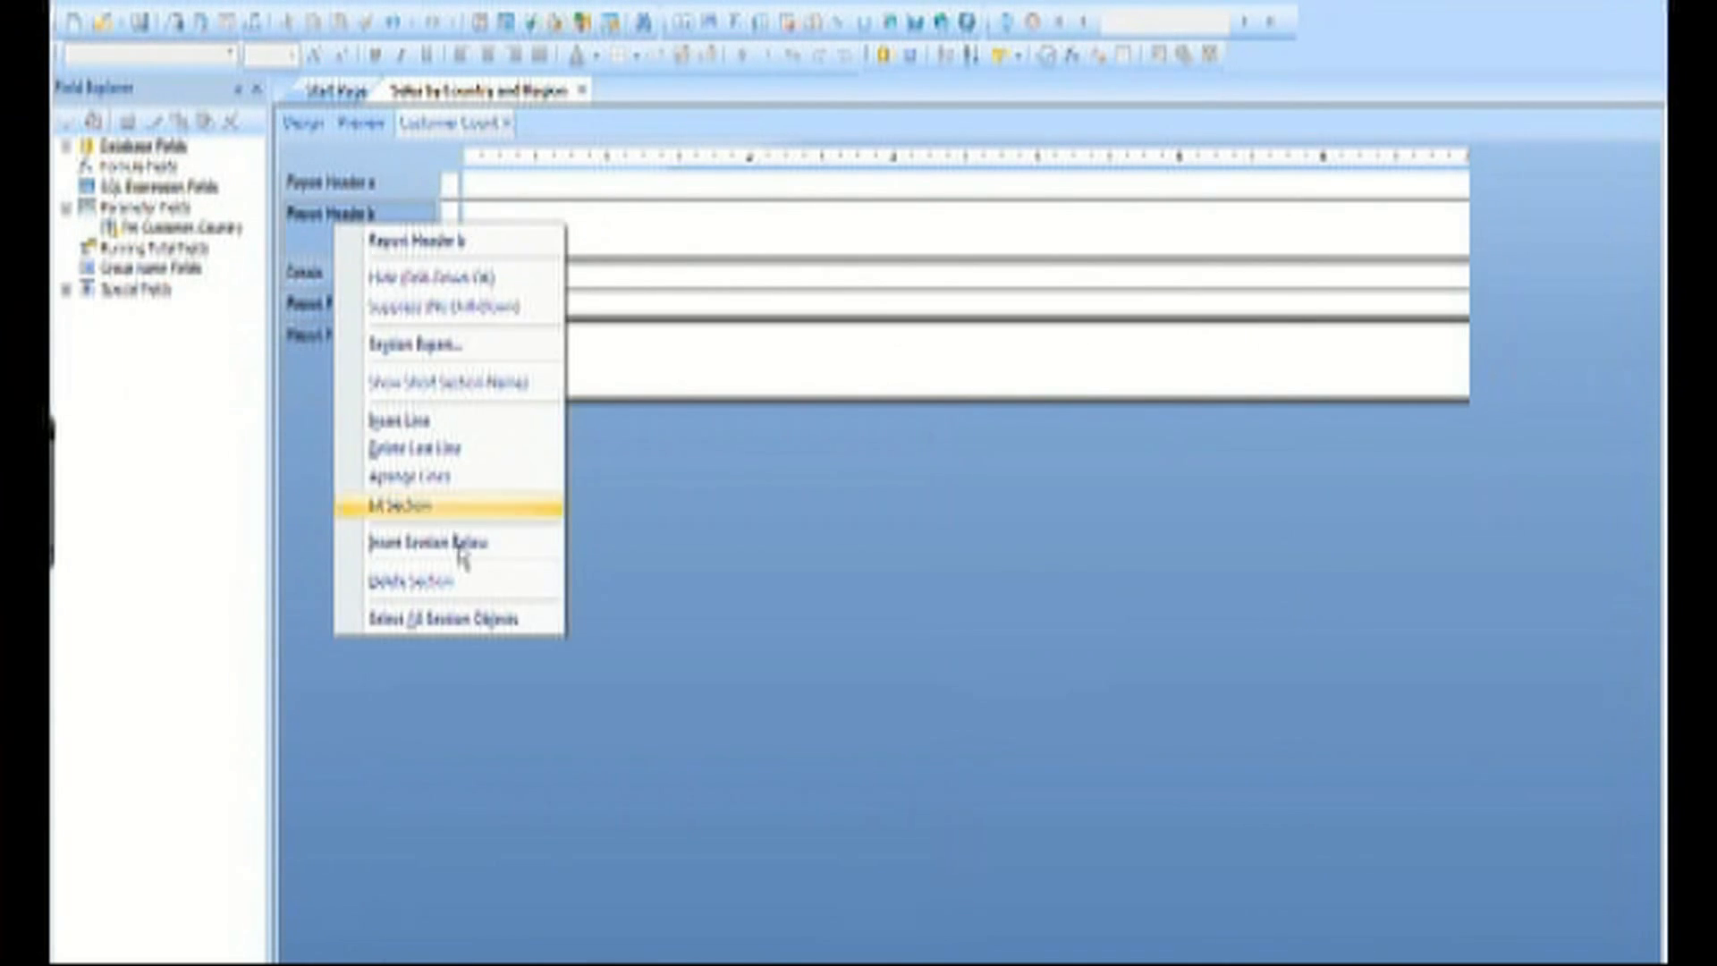
click(464, 585)
right_click(358, 320)
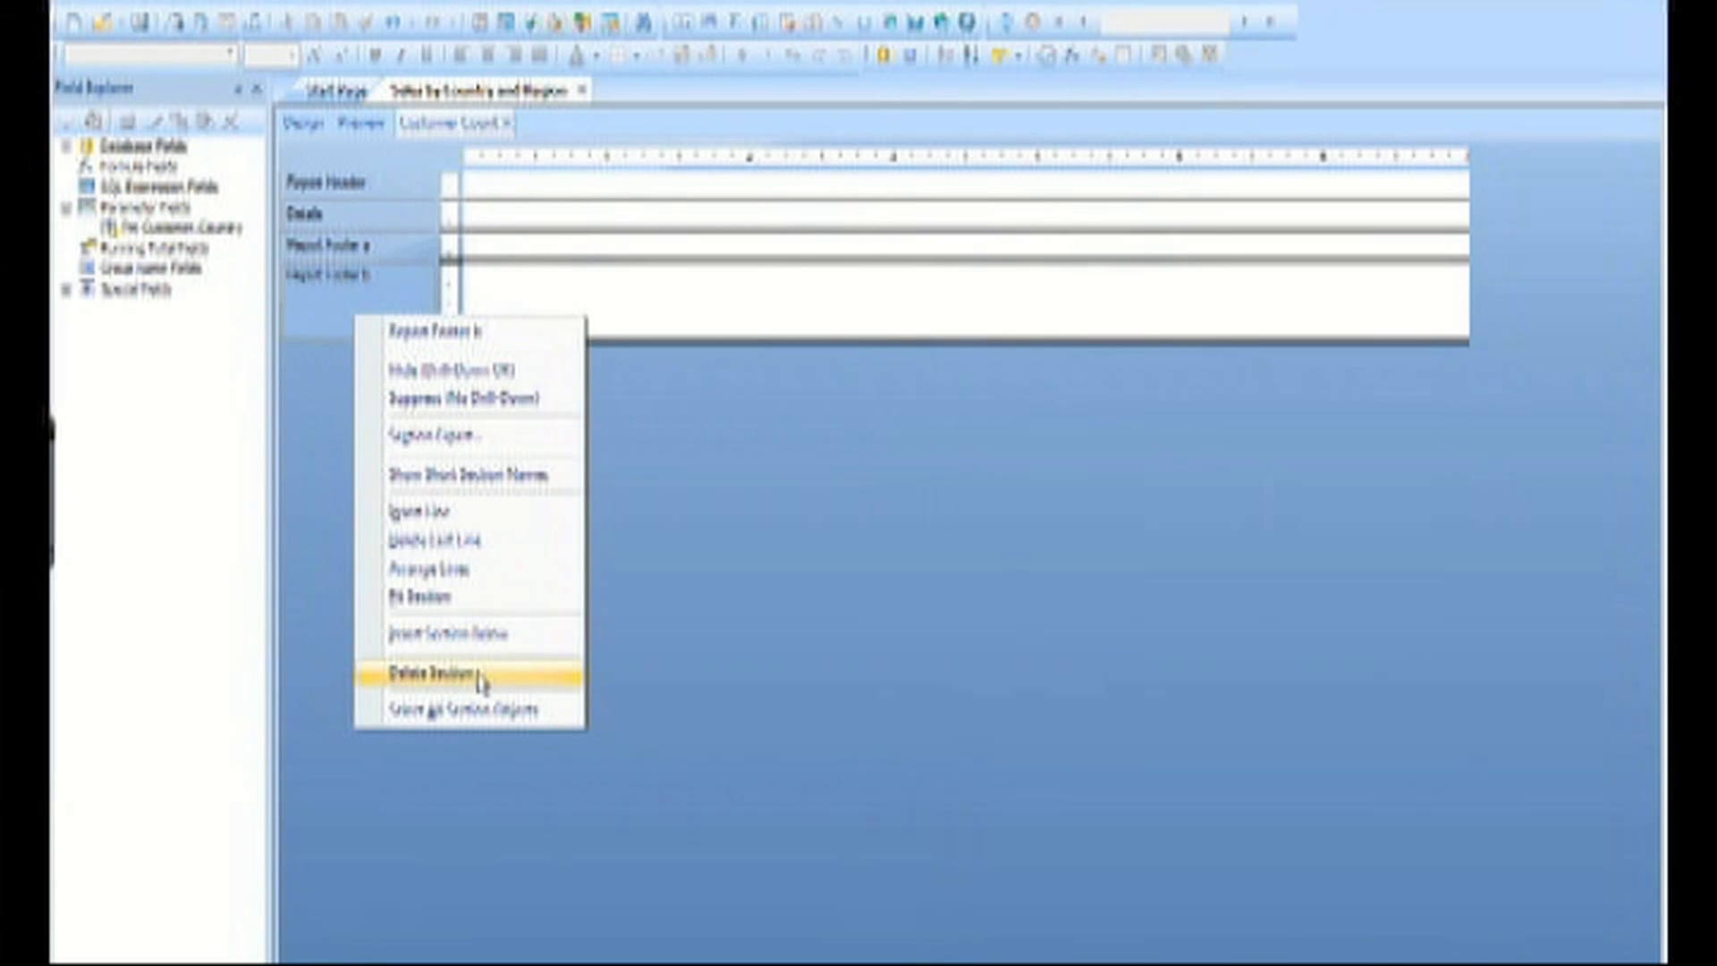
click(476, 677)
Suppress the subreport's remaining Report Footer, Details and Report Header sections
right_click(363, 255)
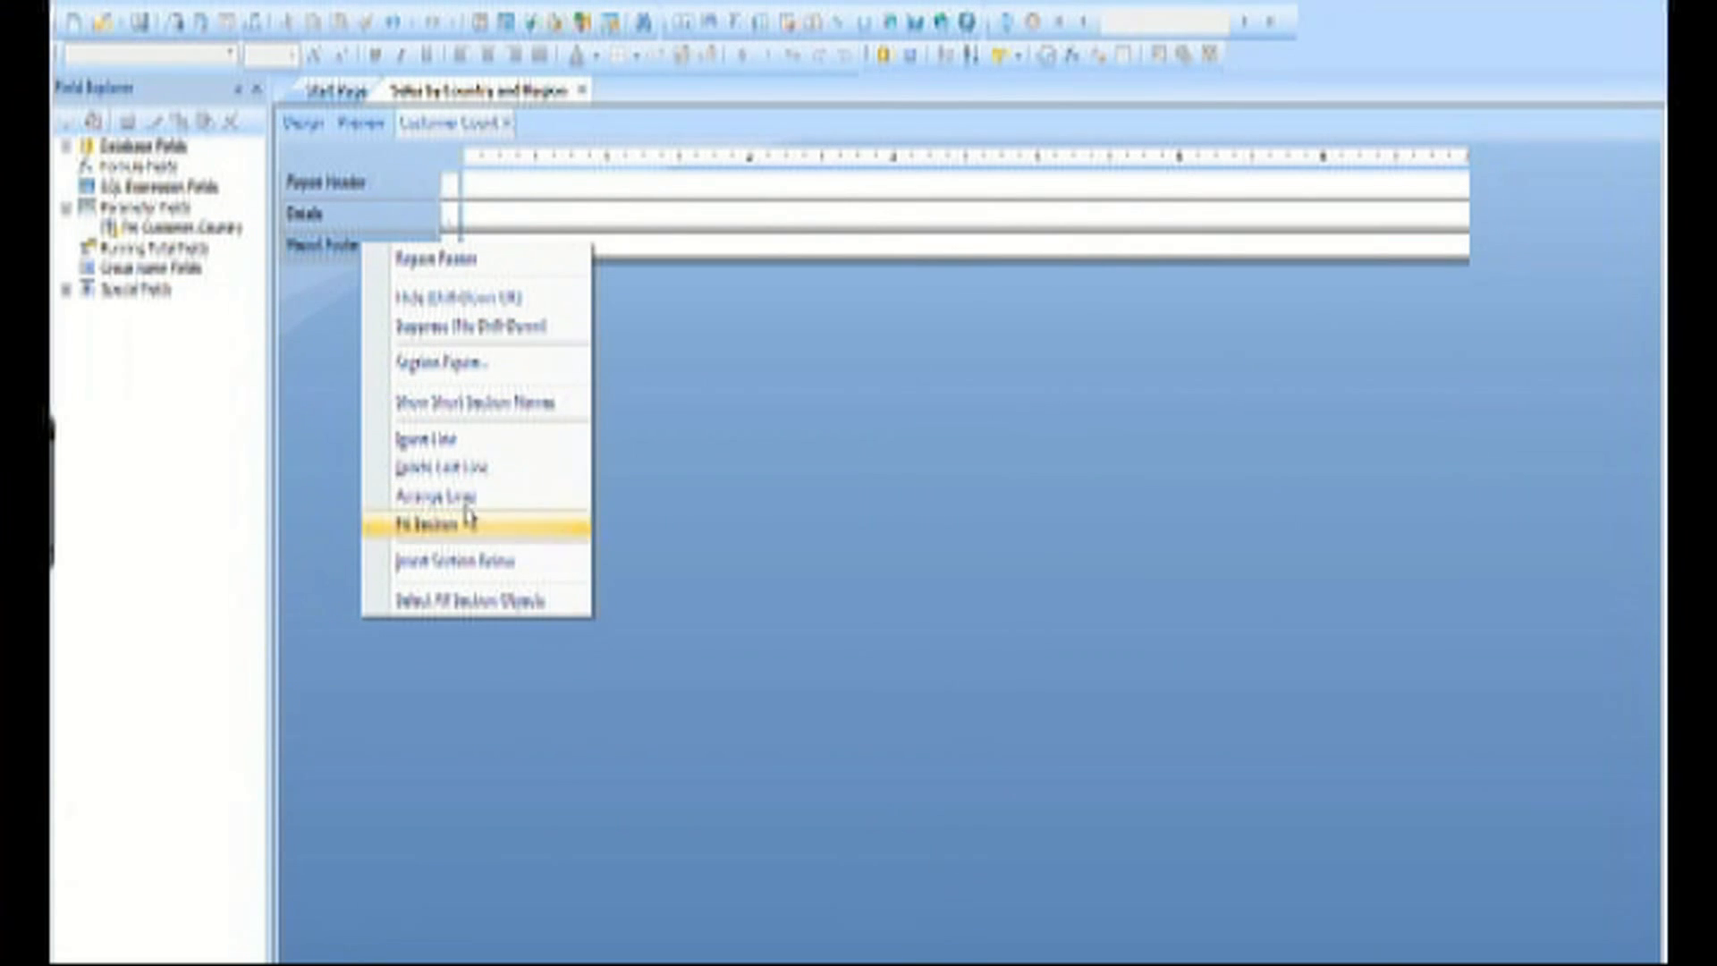
click(447, 326)
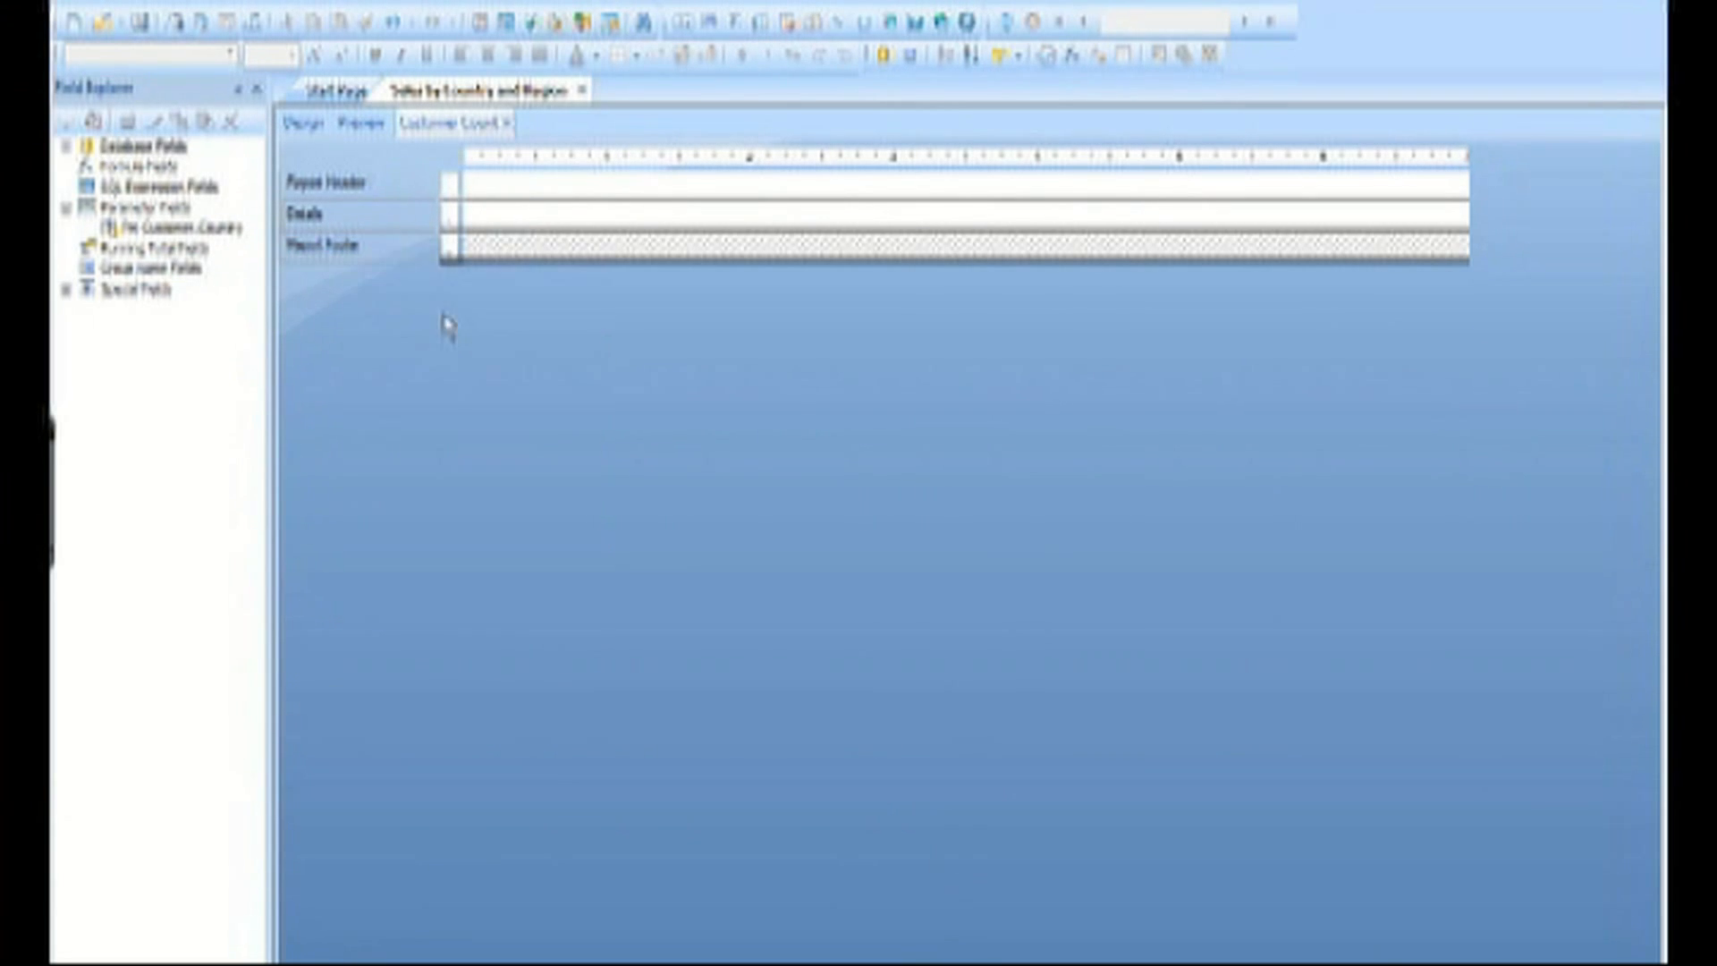
right_click(401, 217)
click(465, 308)
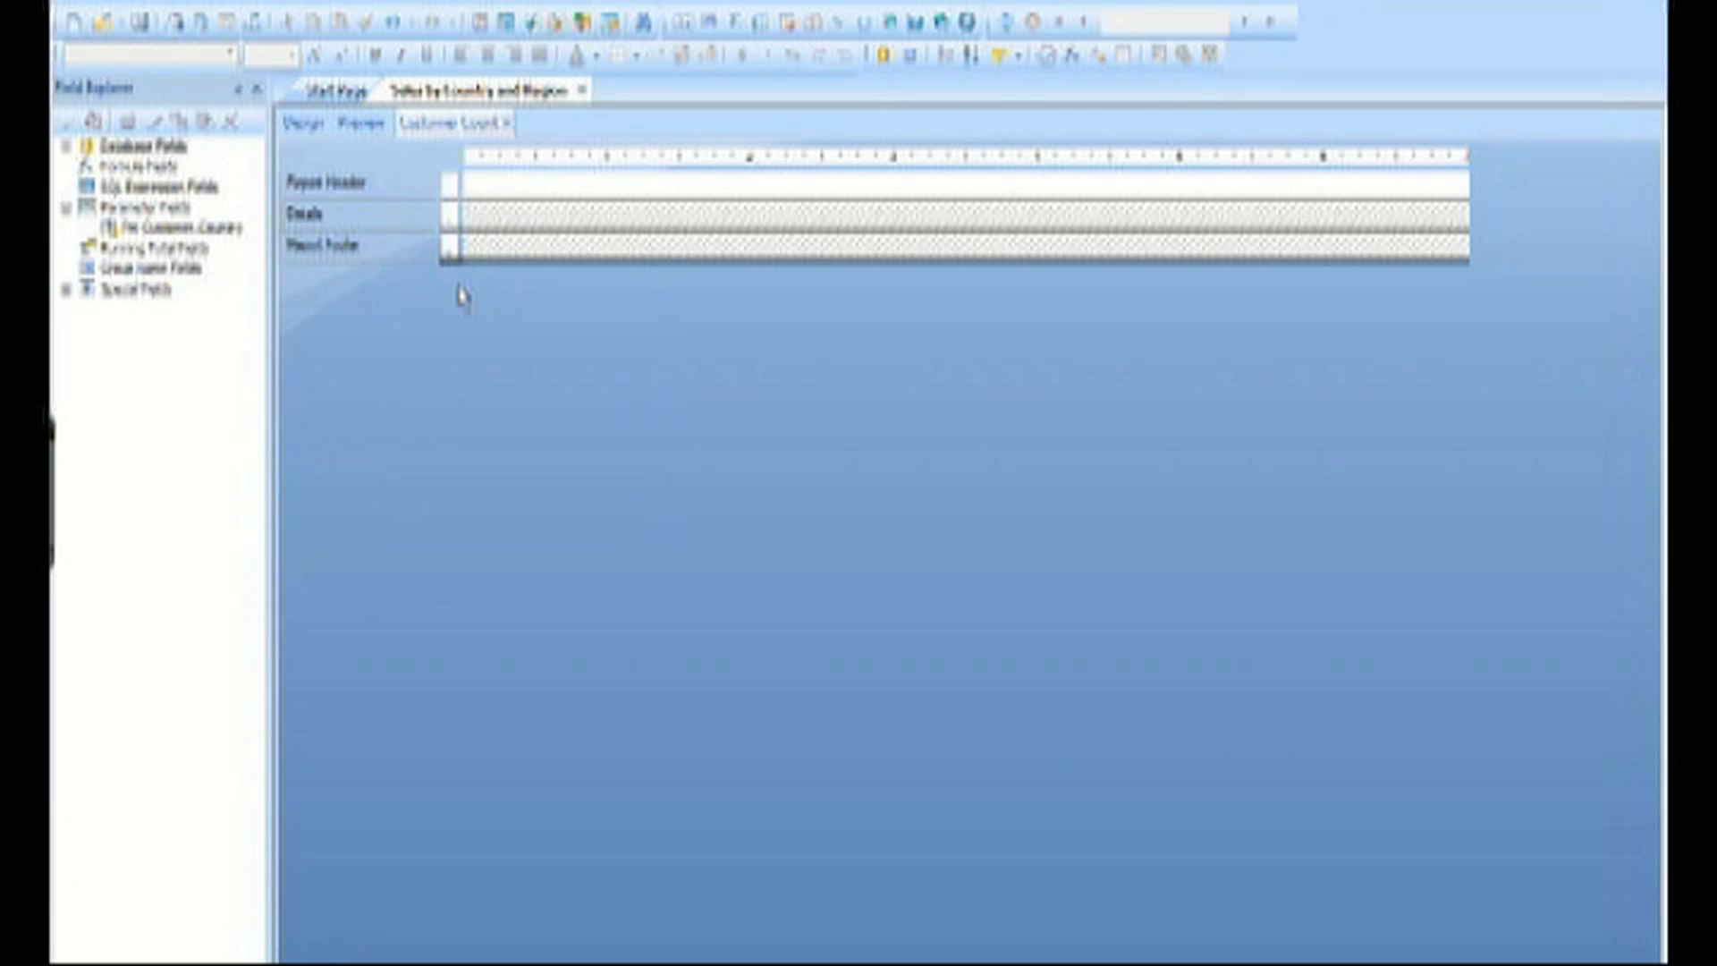
right_click(394, 184)
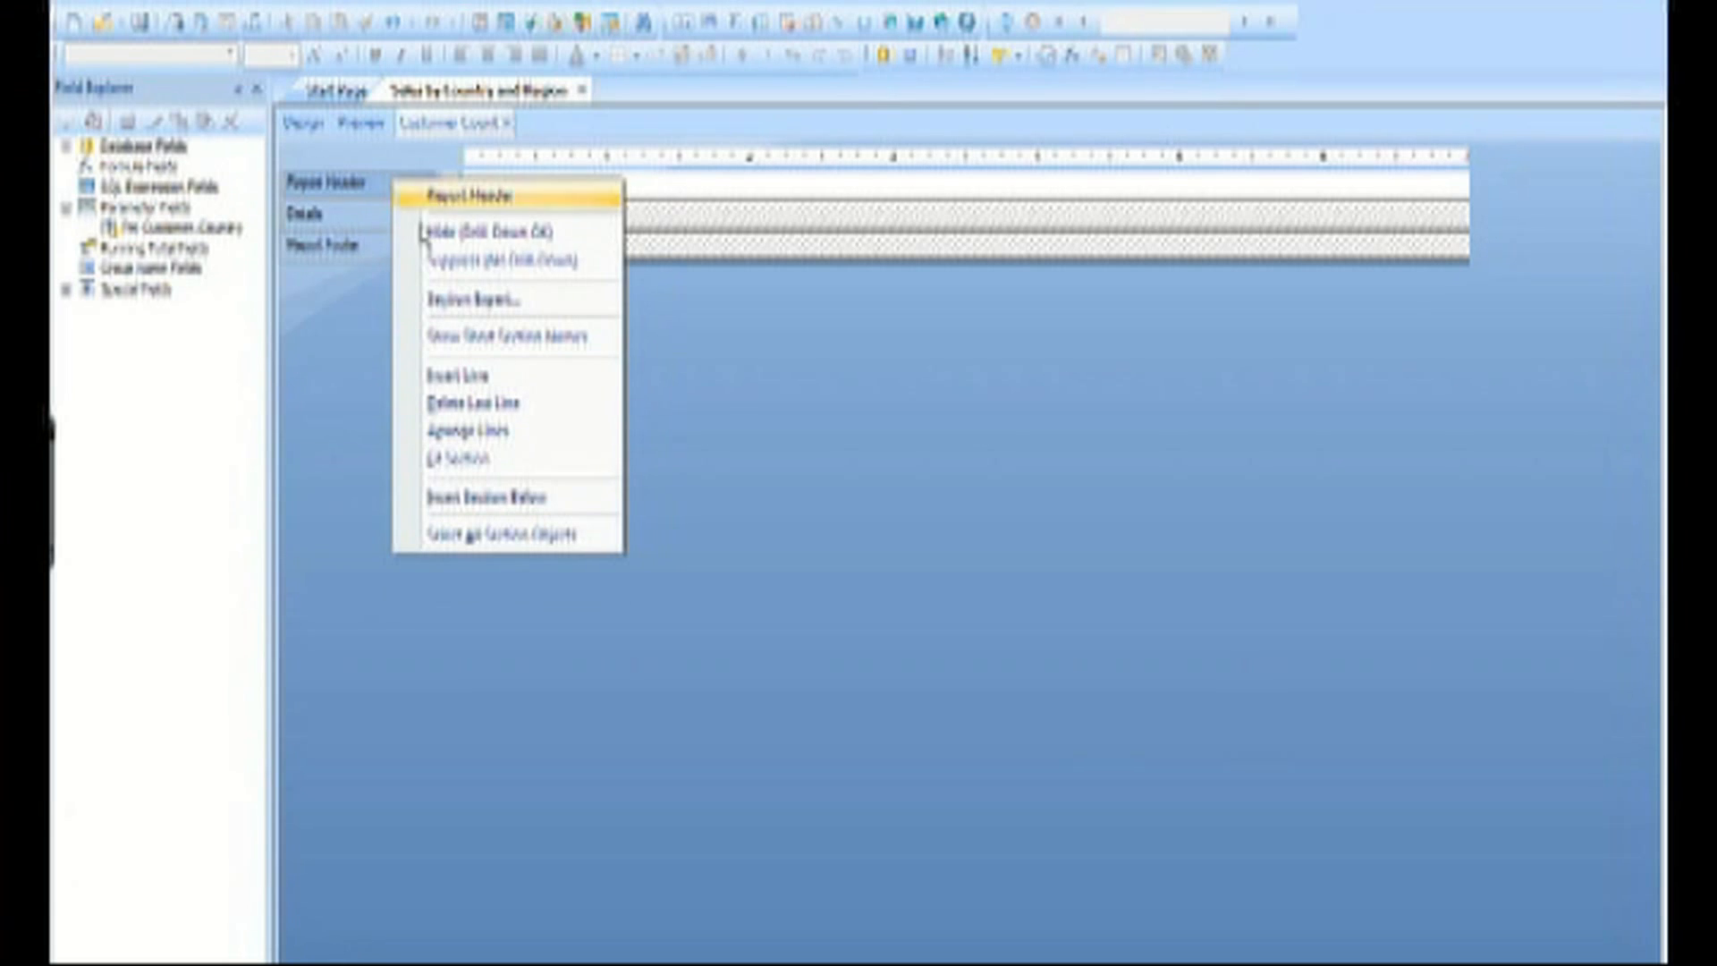
click(444, 263)
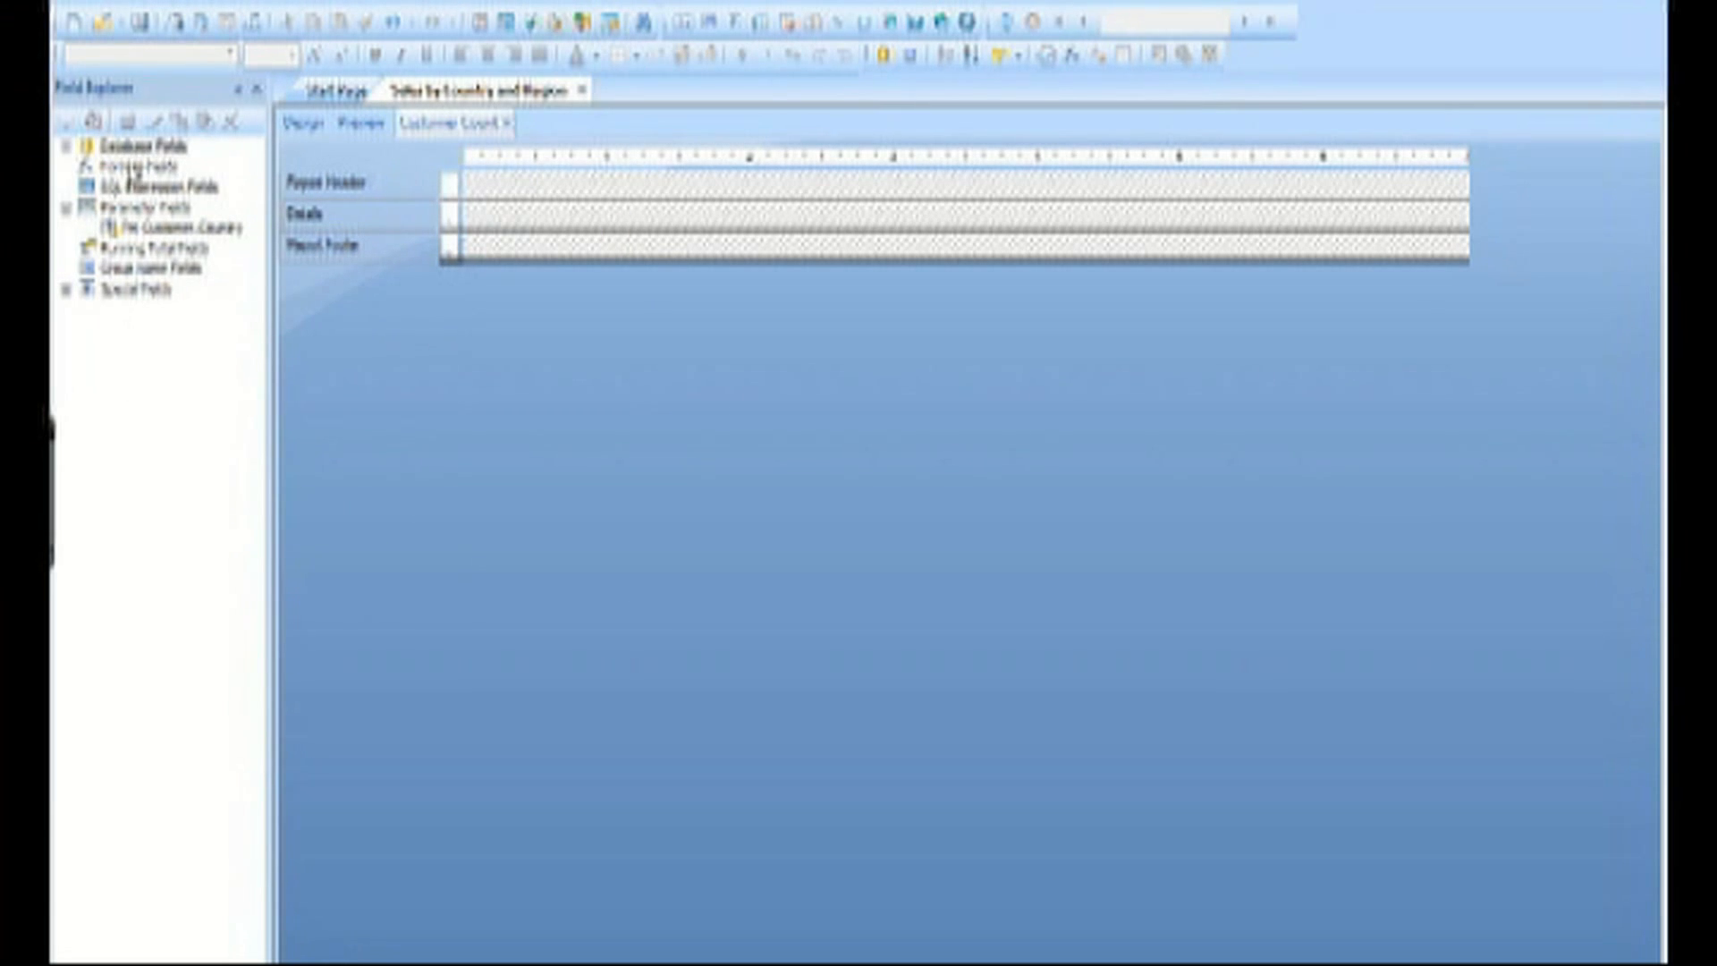
Create a formula field named Count Customers in the Customer Count subreport
right_click(134, 167)
click(174, 183)
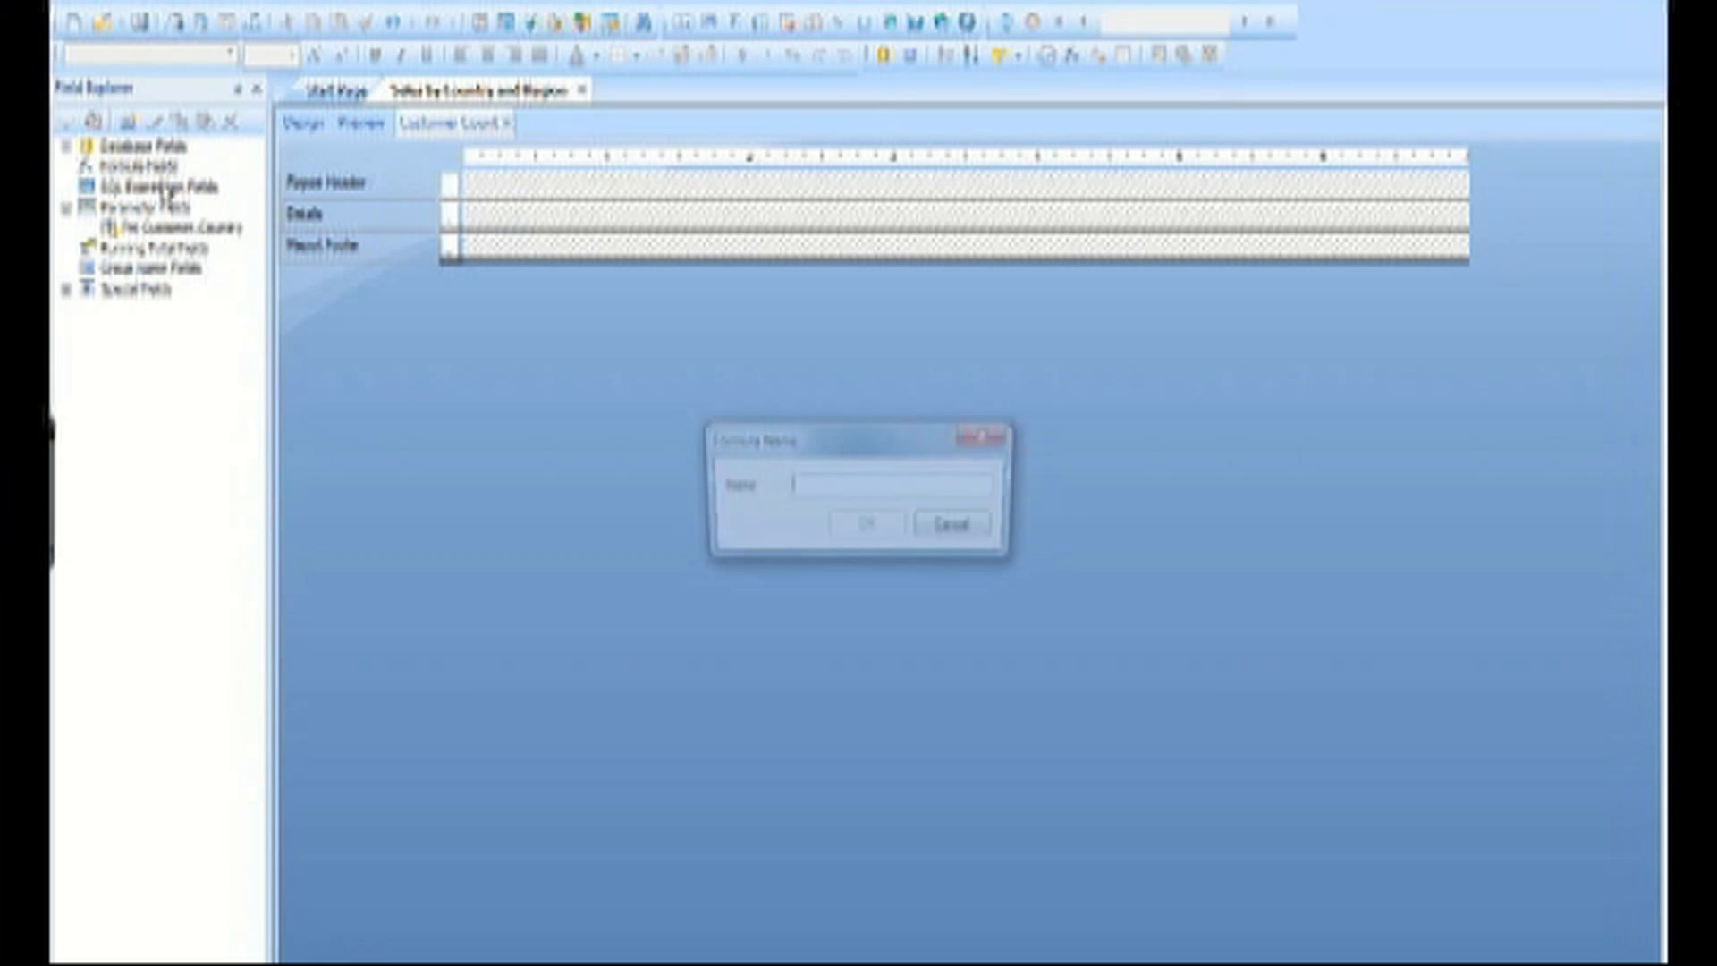
text(Customer)
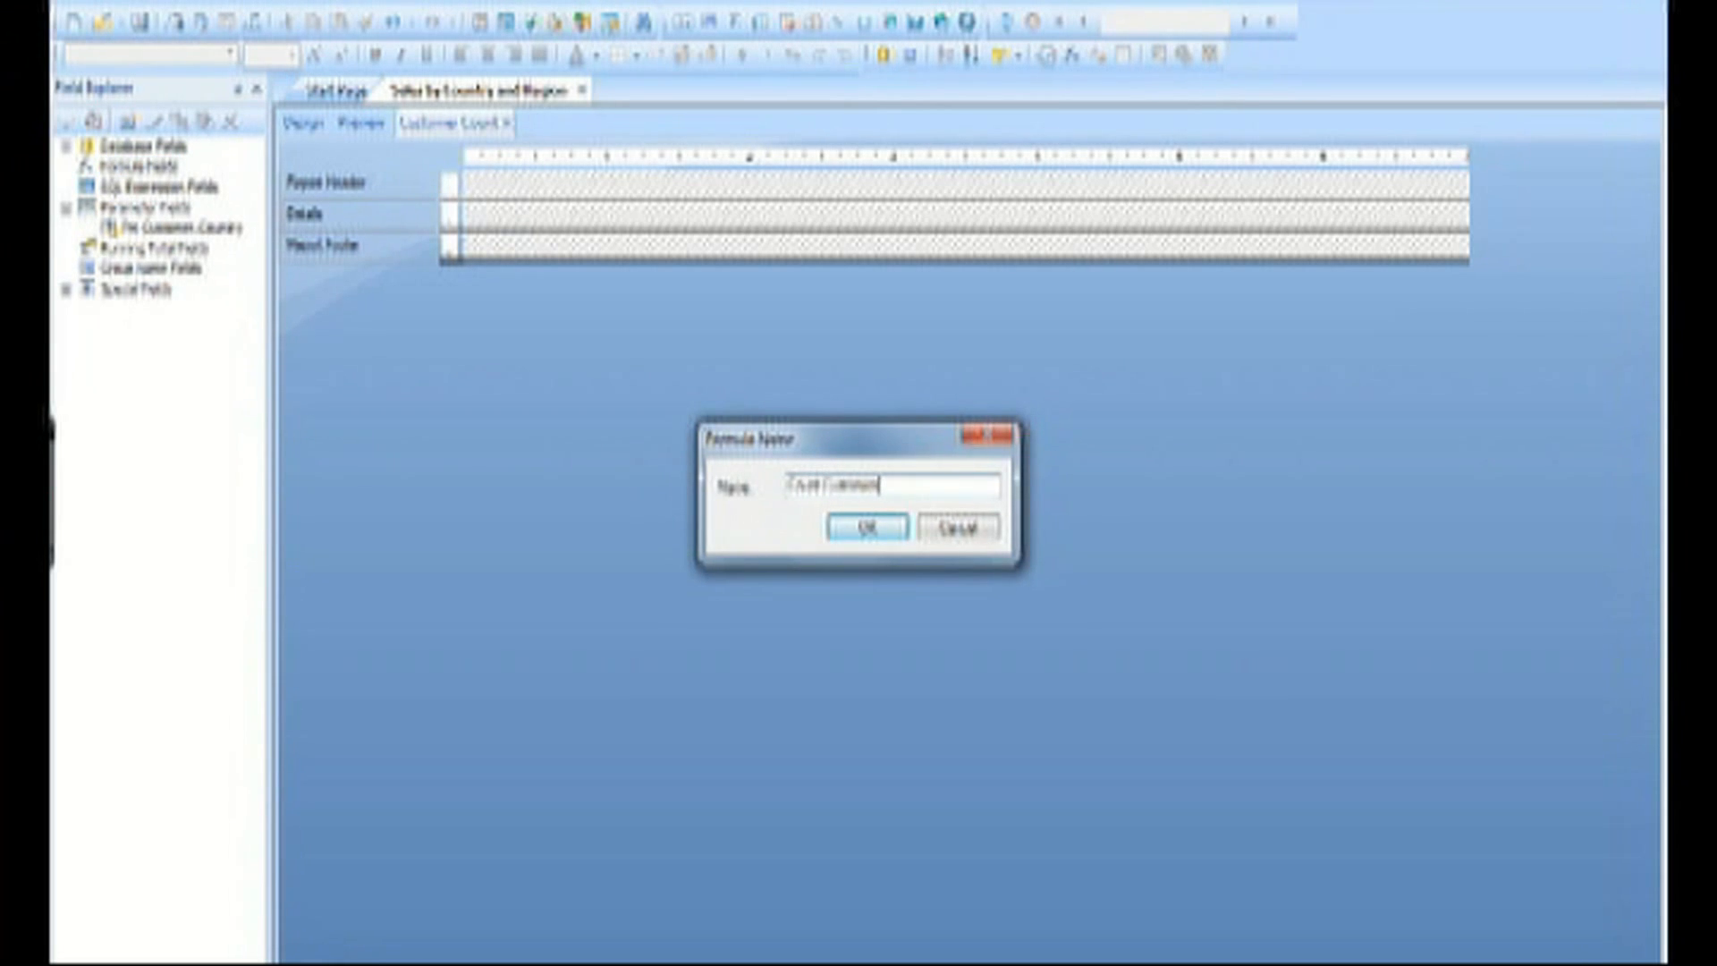
key(Return)
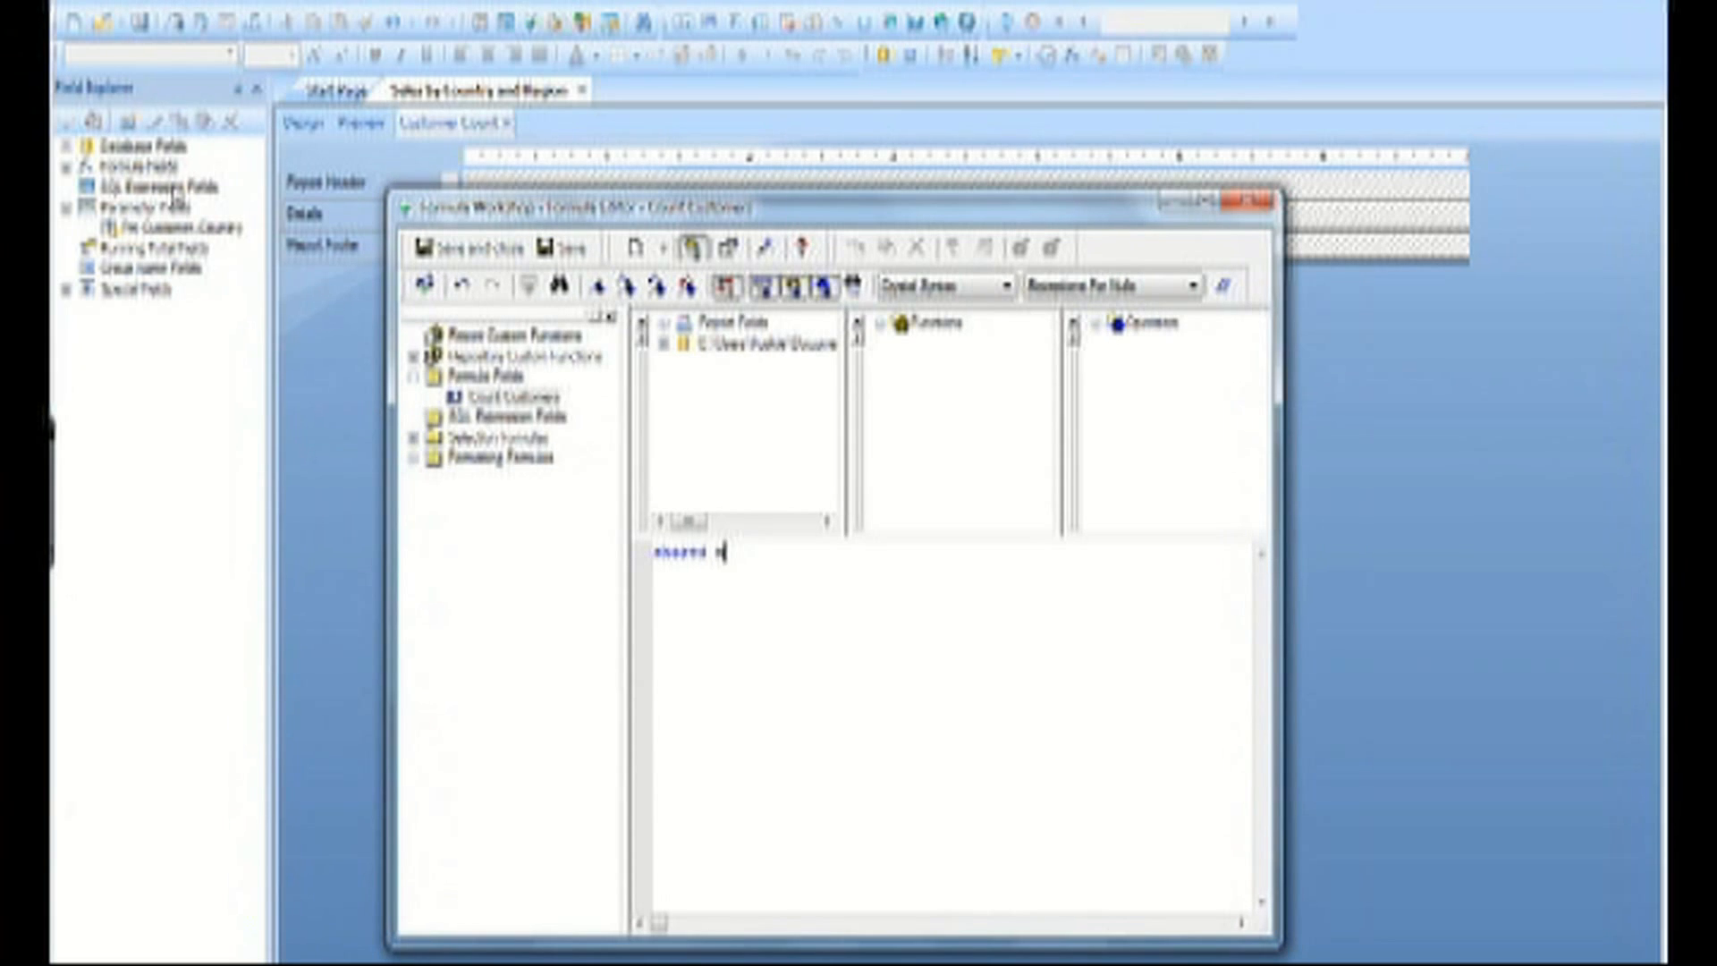
Define the formula as shared numberVar CustomerCount := count({Customer.Customer ID}), save it, and place the field in the subreport's Report Footer
text(shared numberVar CustomerCou)
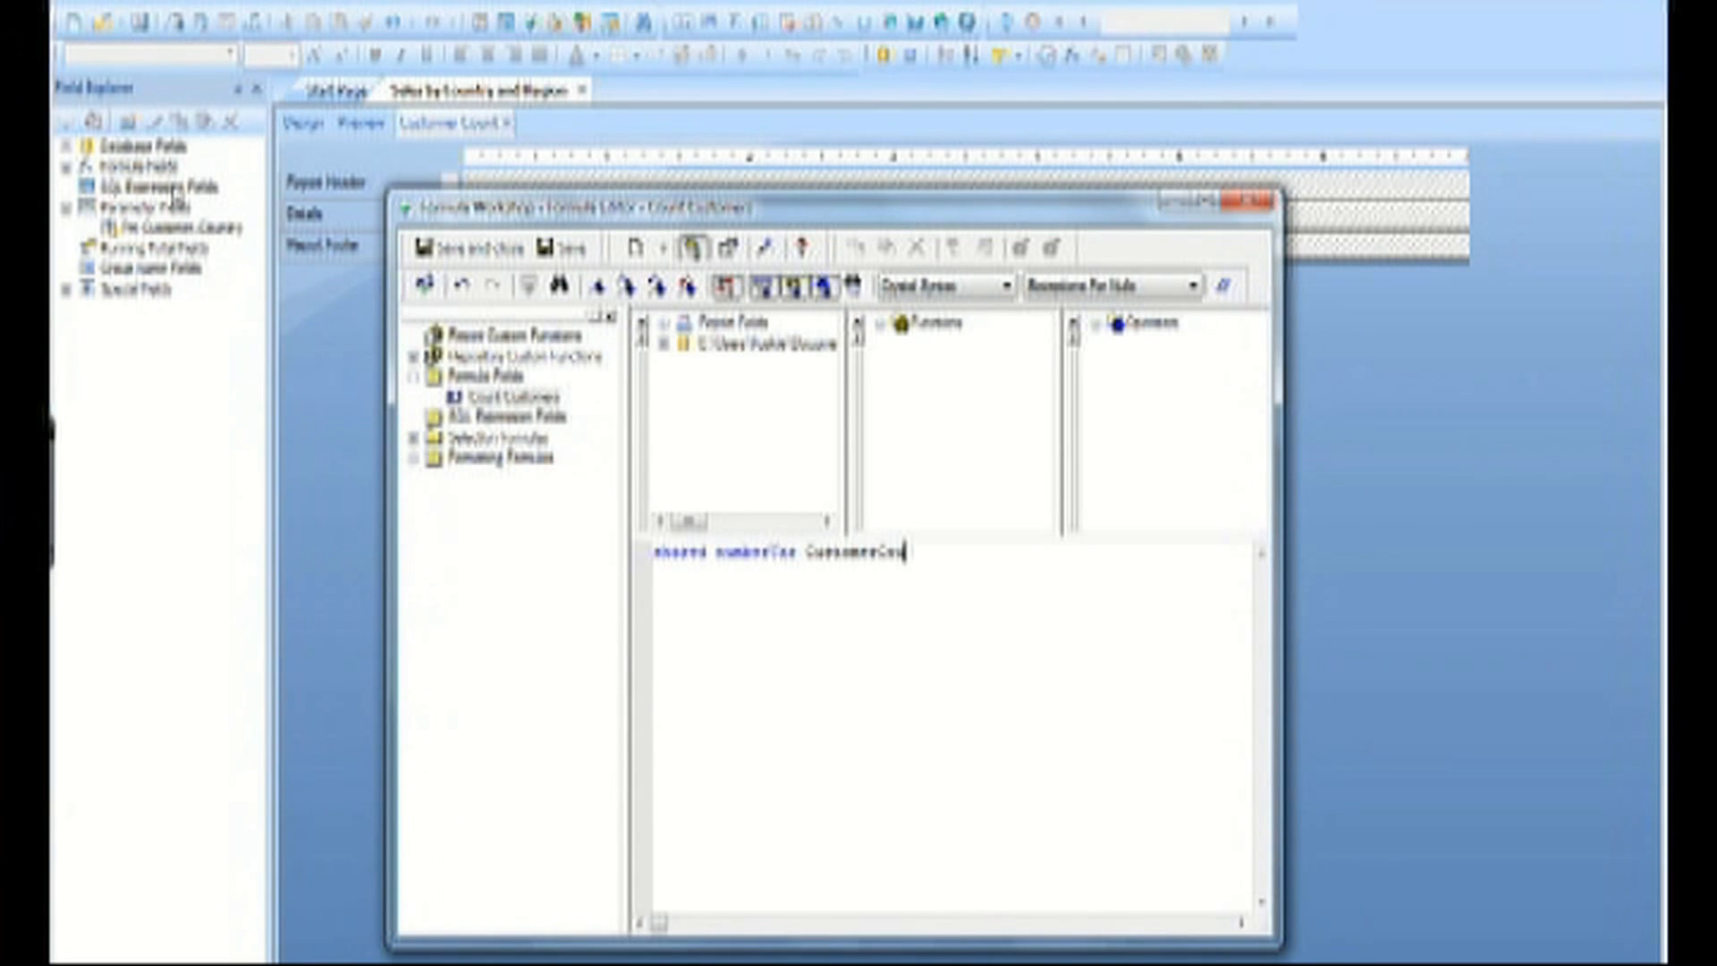
text(nt := count()
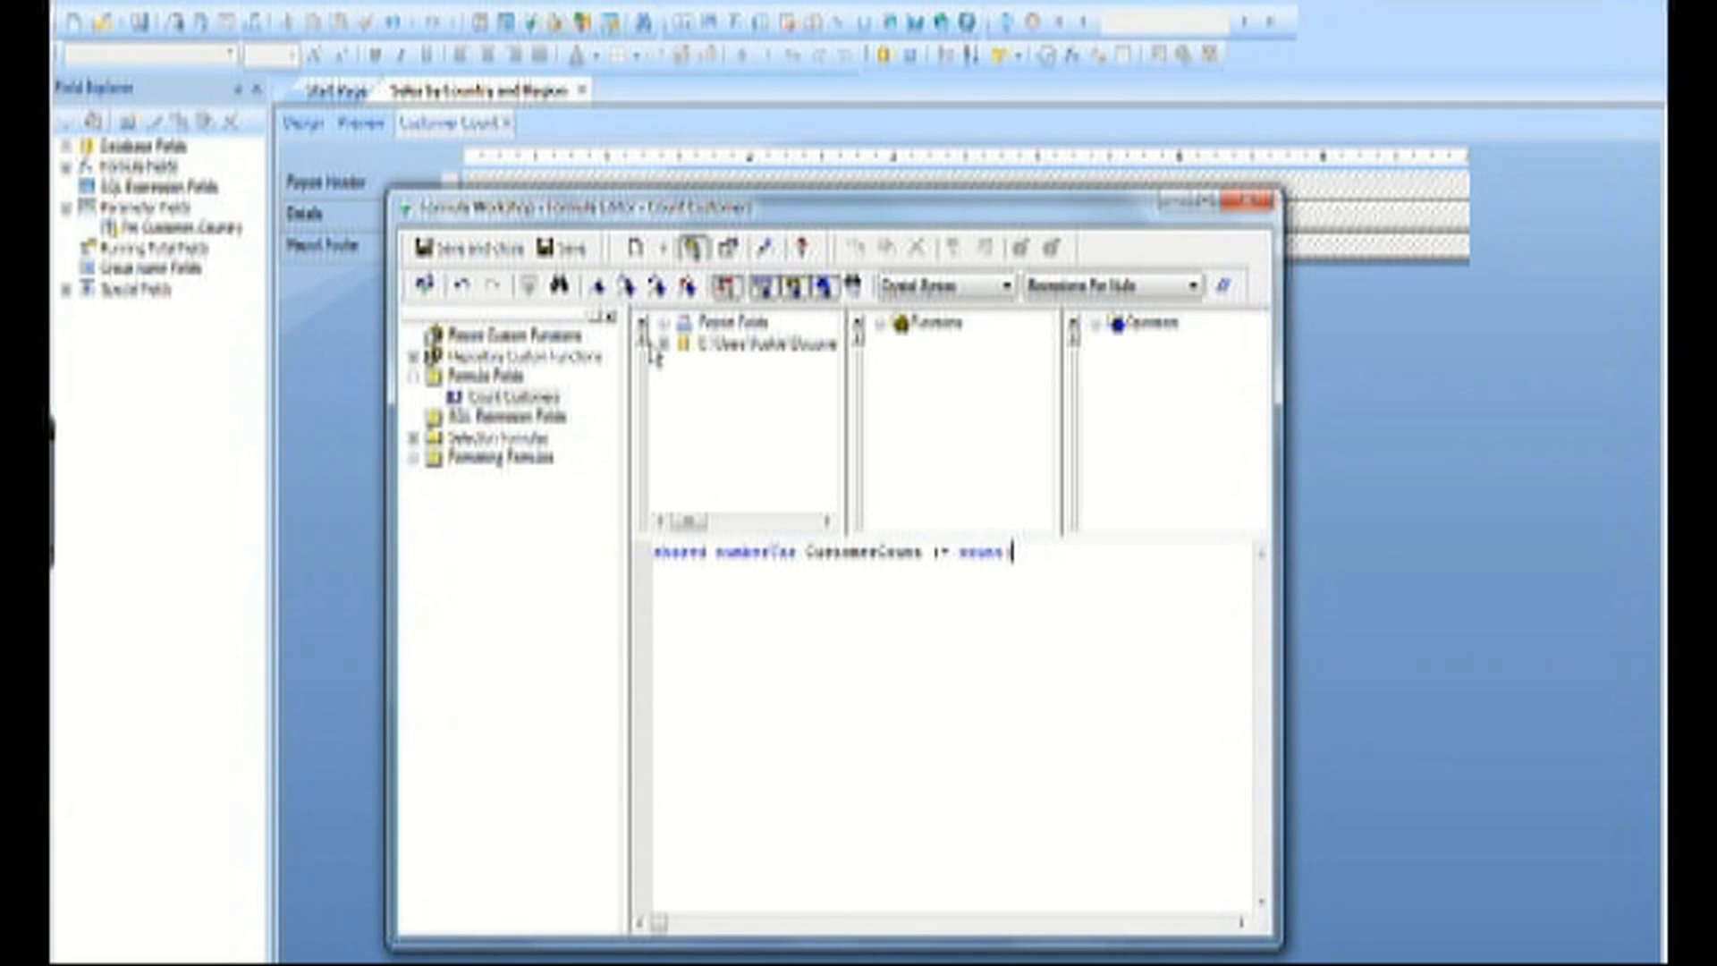
click(664, 343)
click(684, 363)
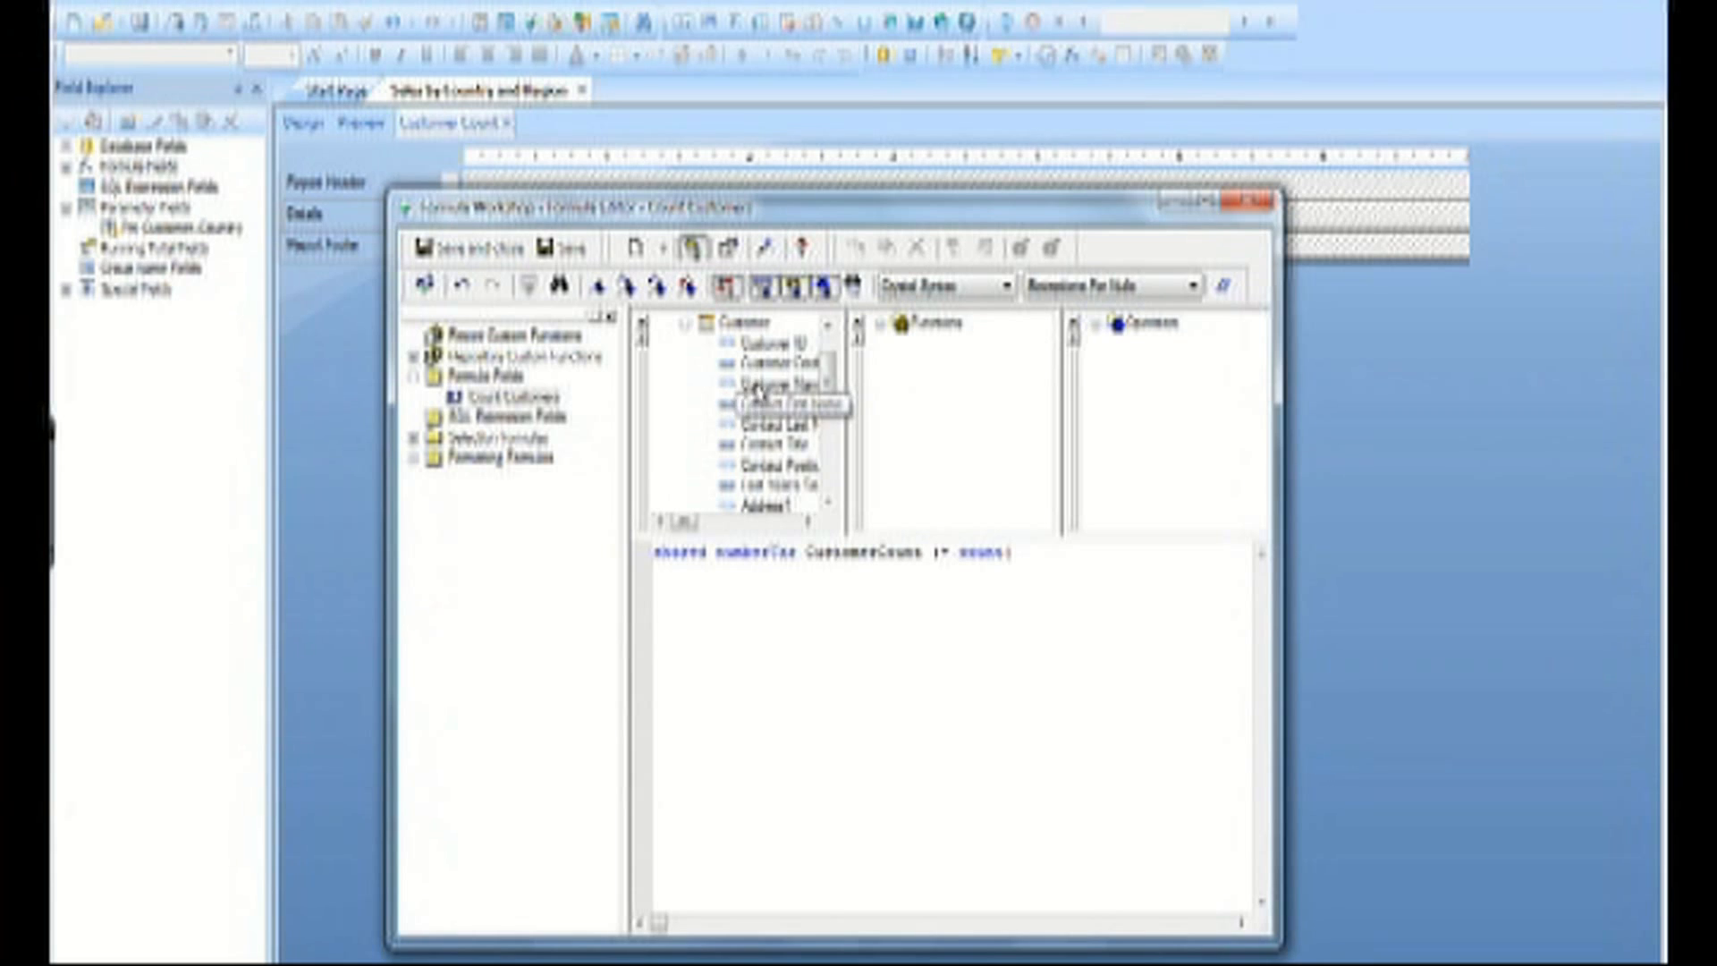
double_click(765, 349)
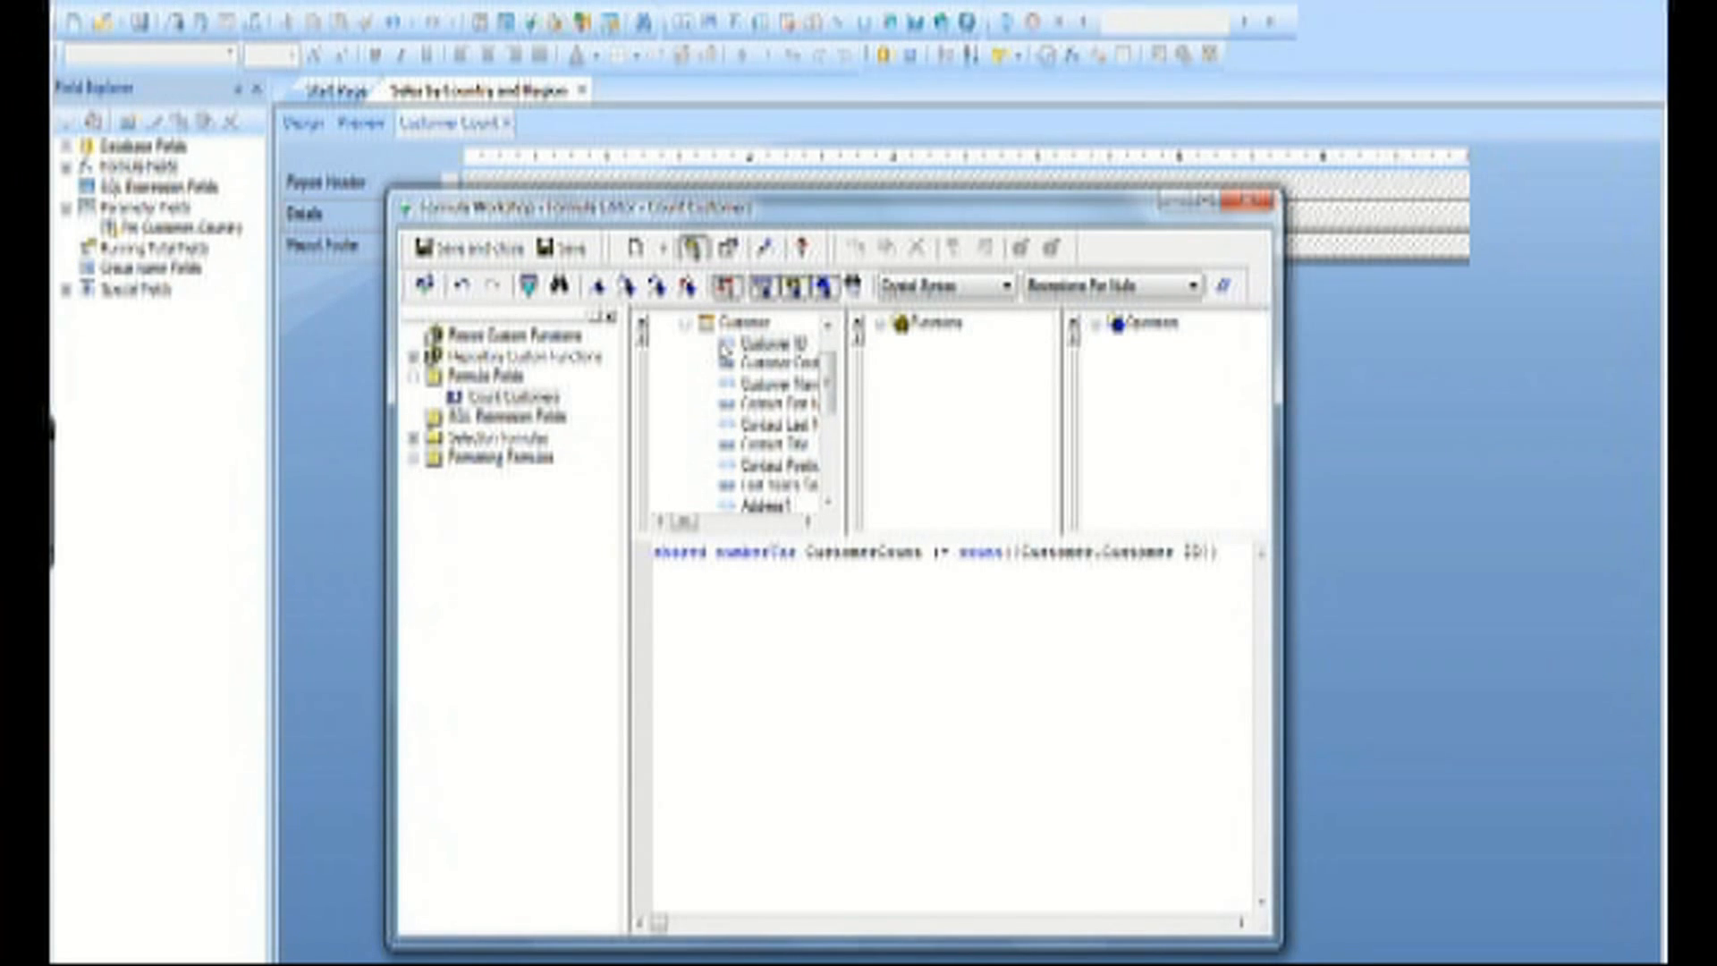
click(499, 253)
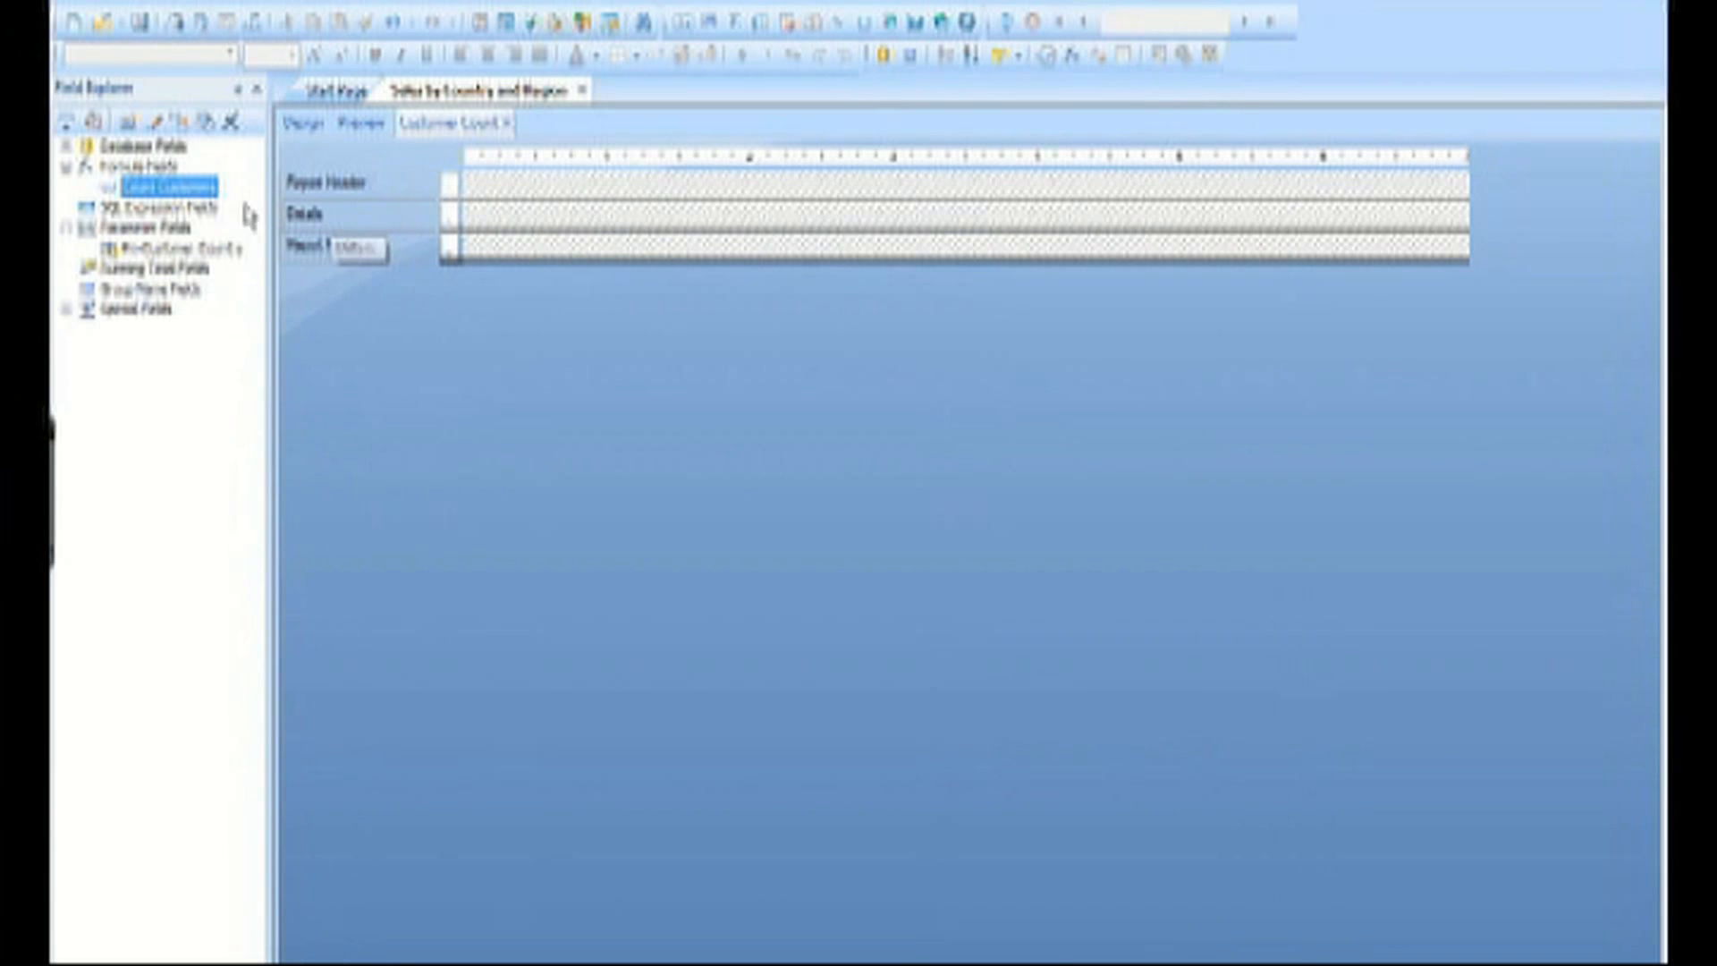
drag(211, 191, 464, 241)
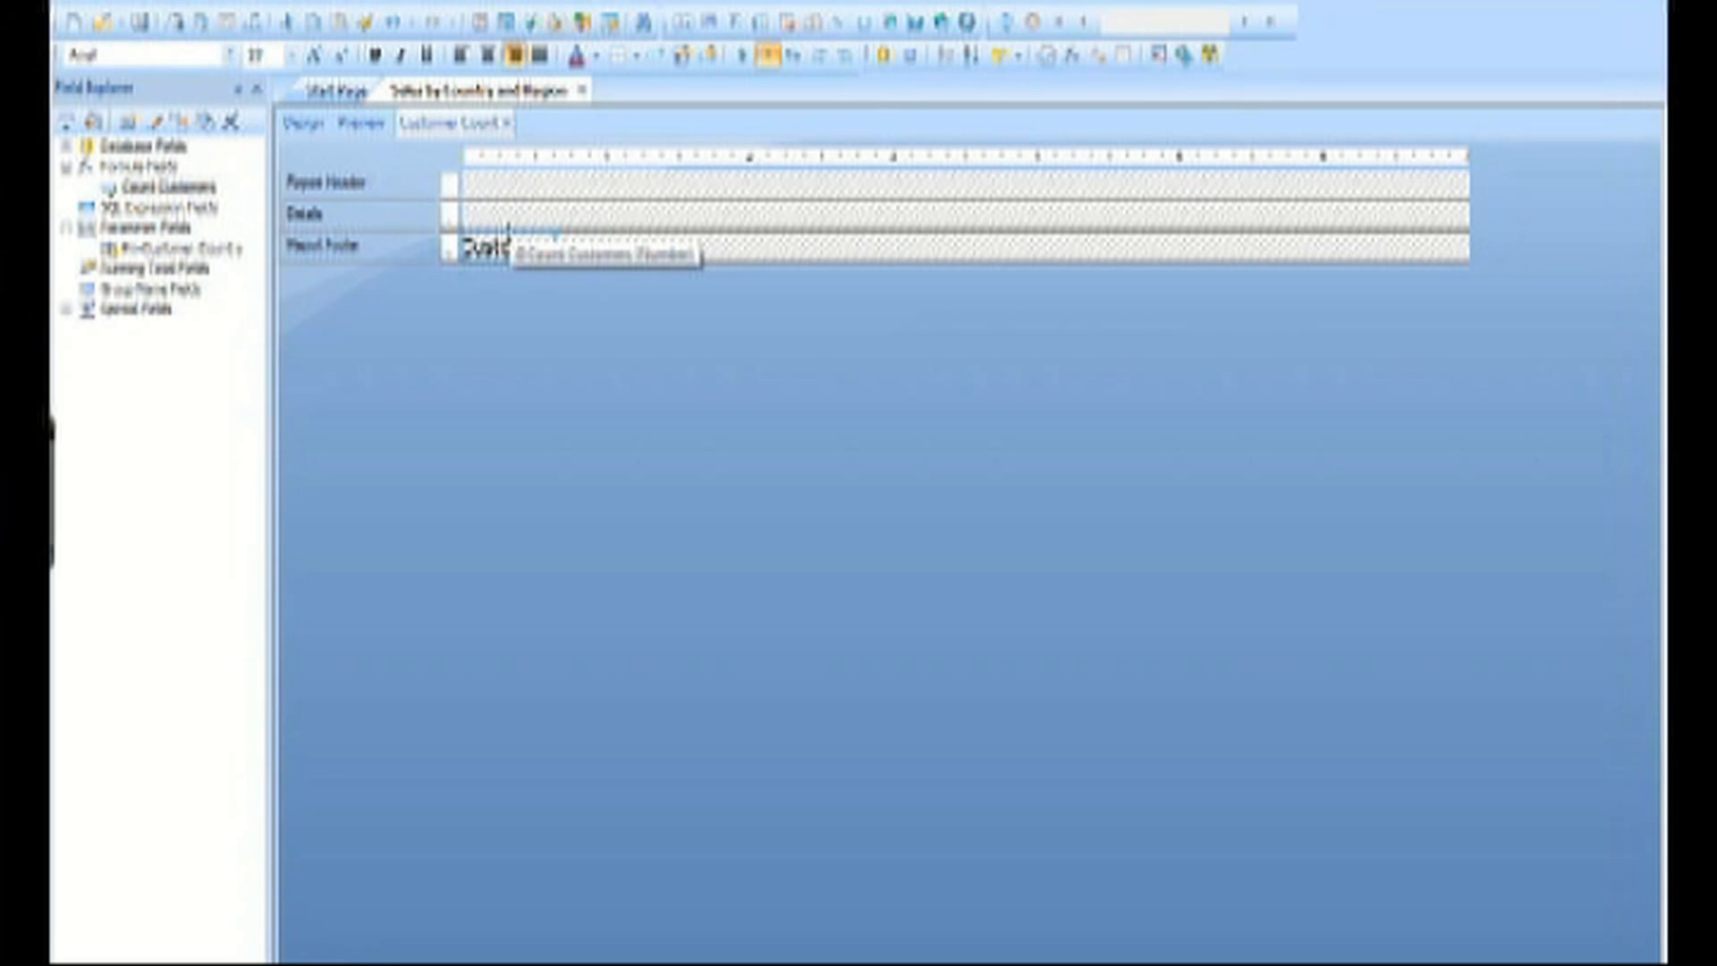
In the main report's design, create and save a Show Customer Count formula containing shared numberVar CustomerCount
click(309, 125)
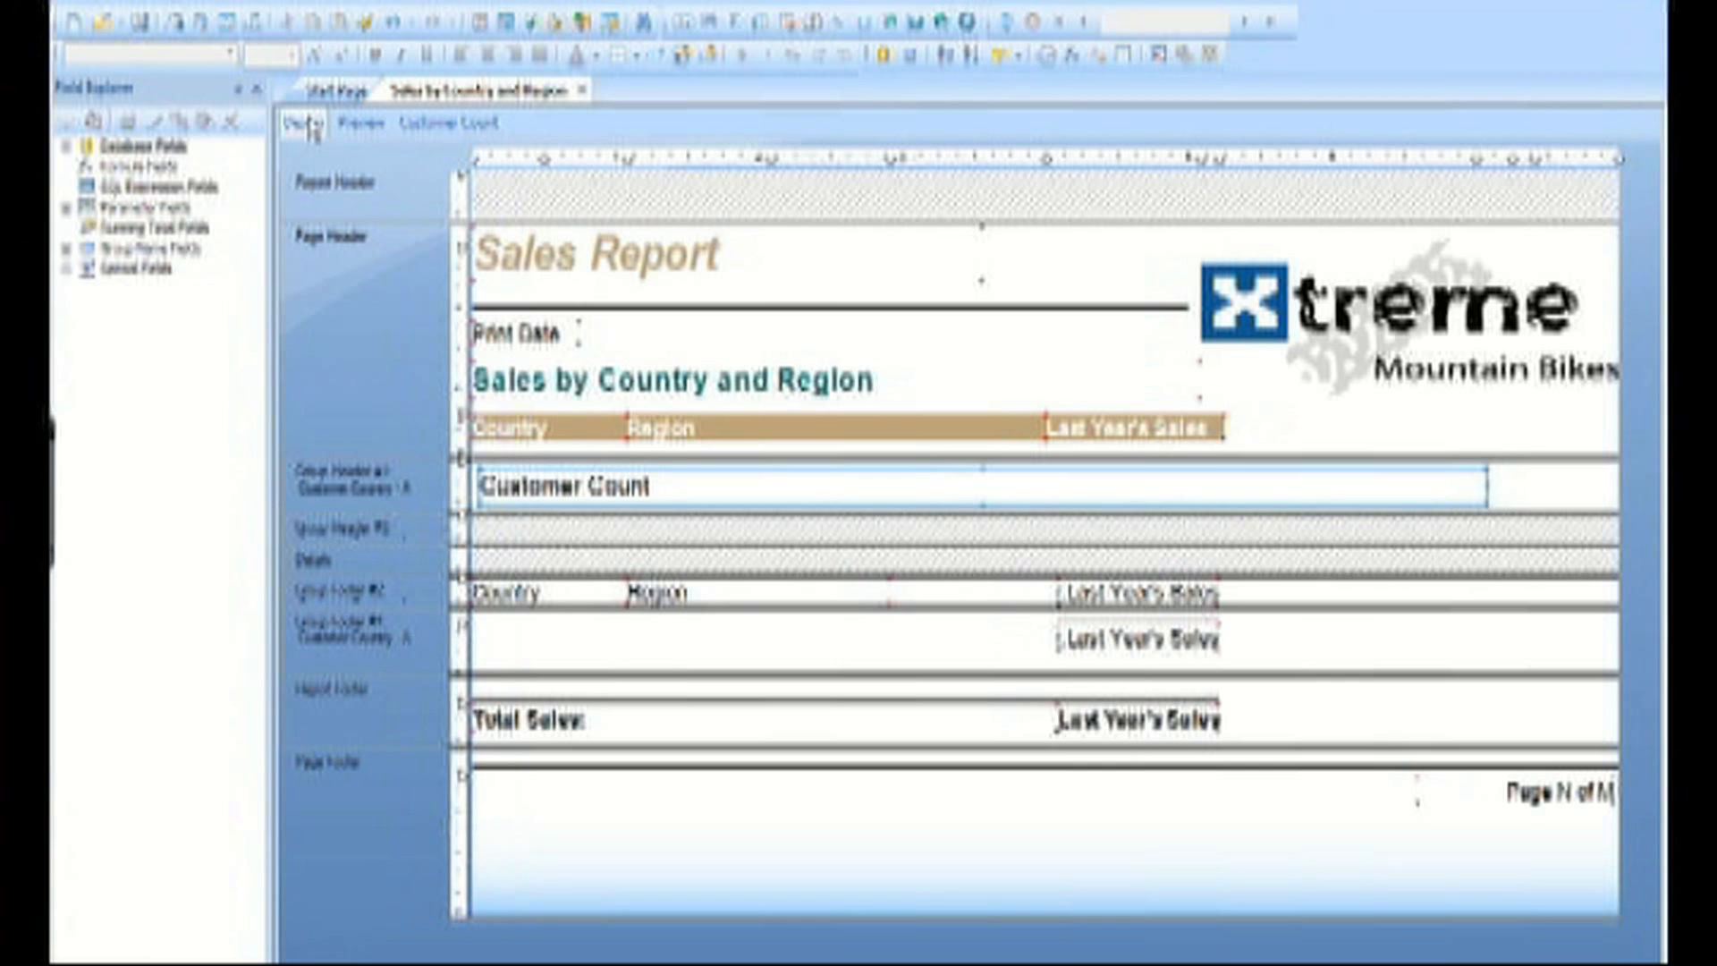
right_click(178, 185)
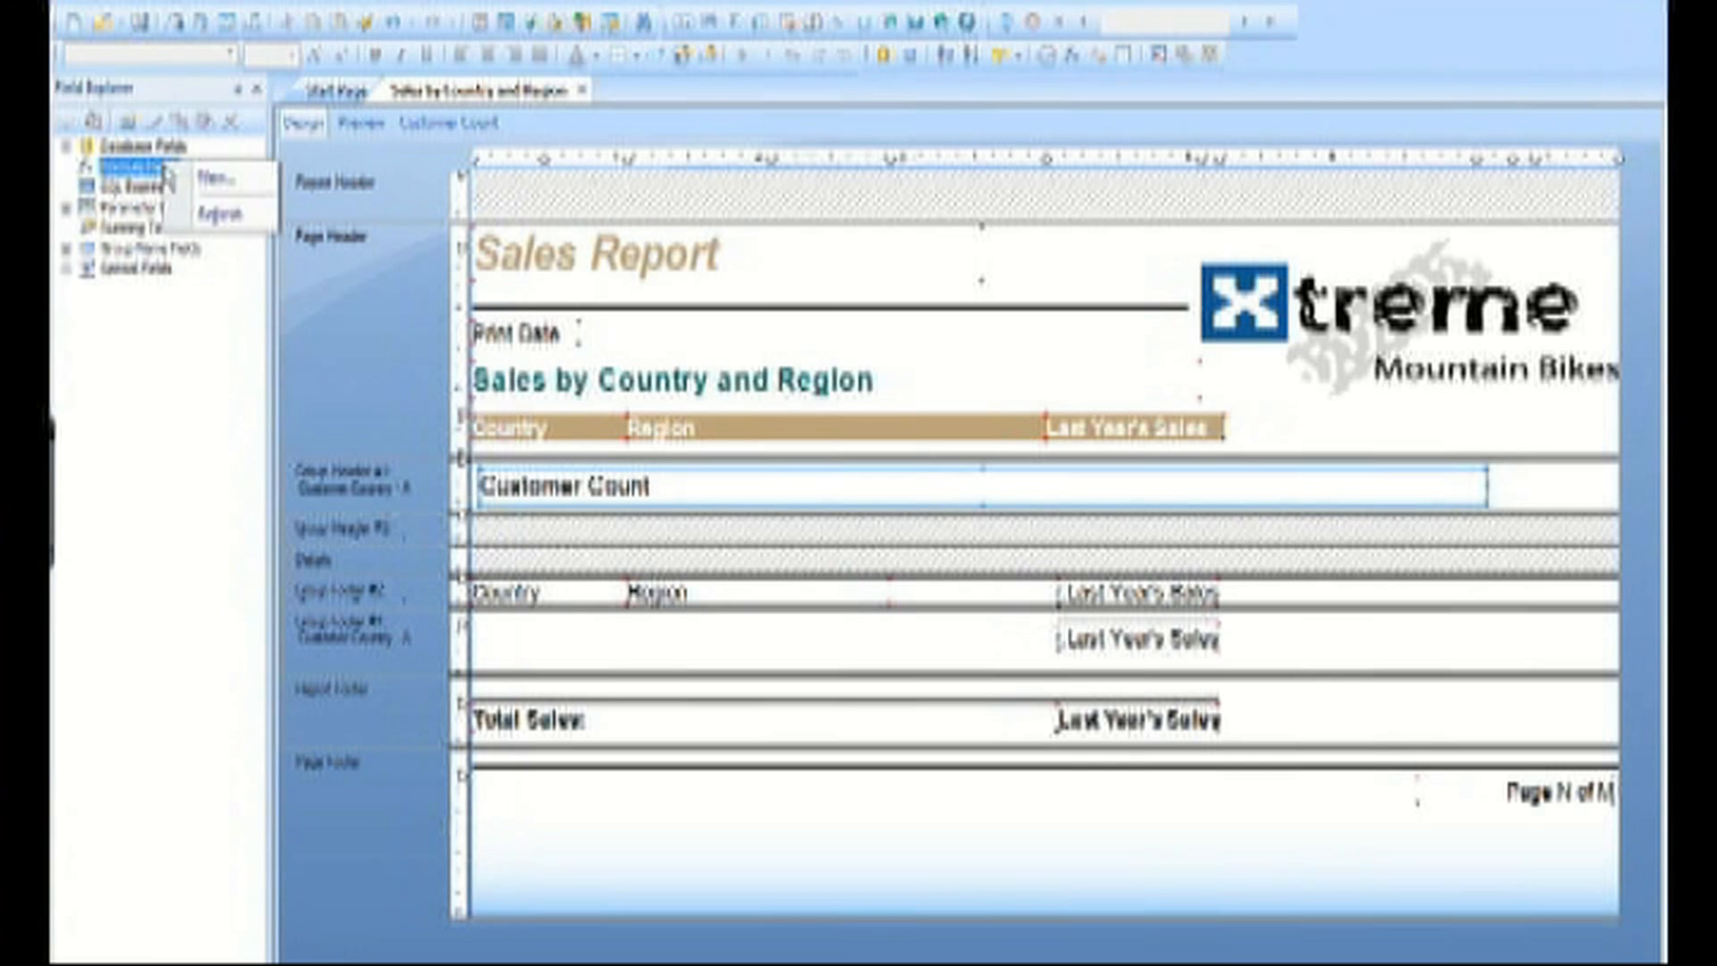
click(189, 182)
text(Year Customer Count)
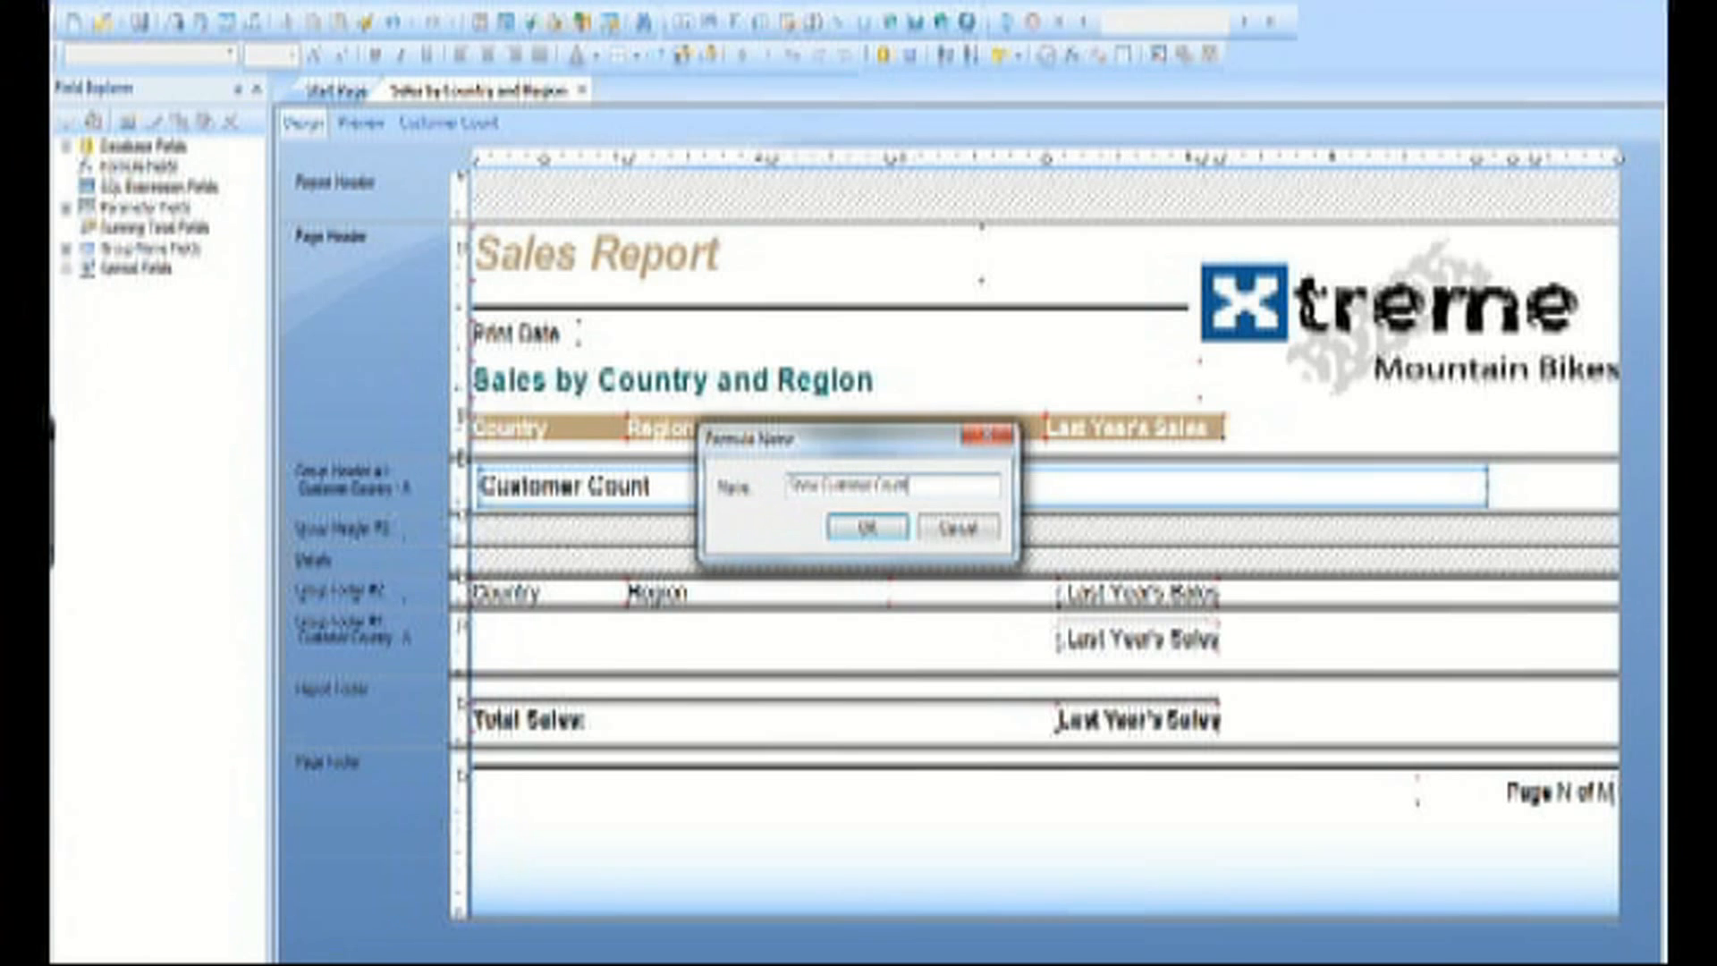
key(Return)
text(shared numberVar CustomerCount)
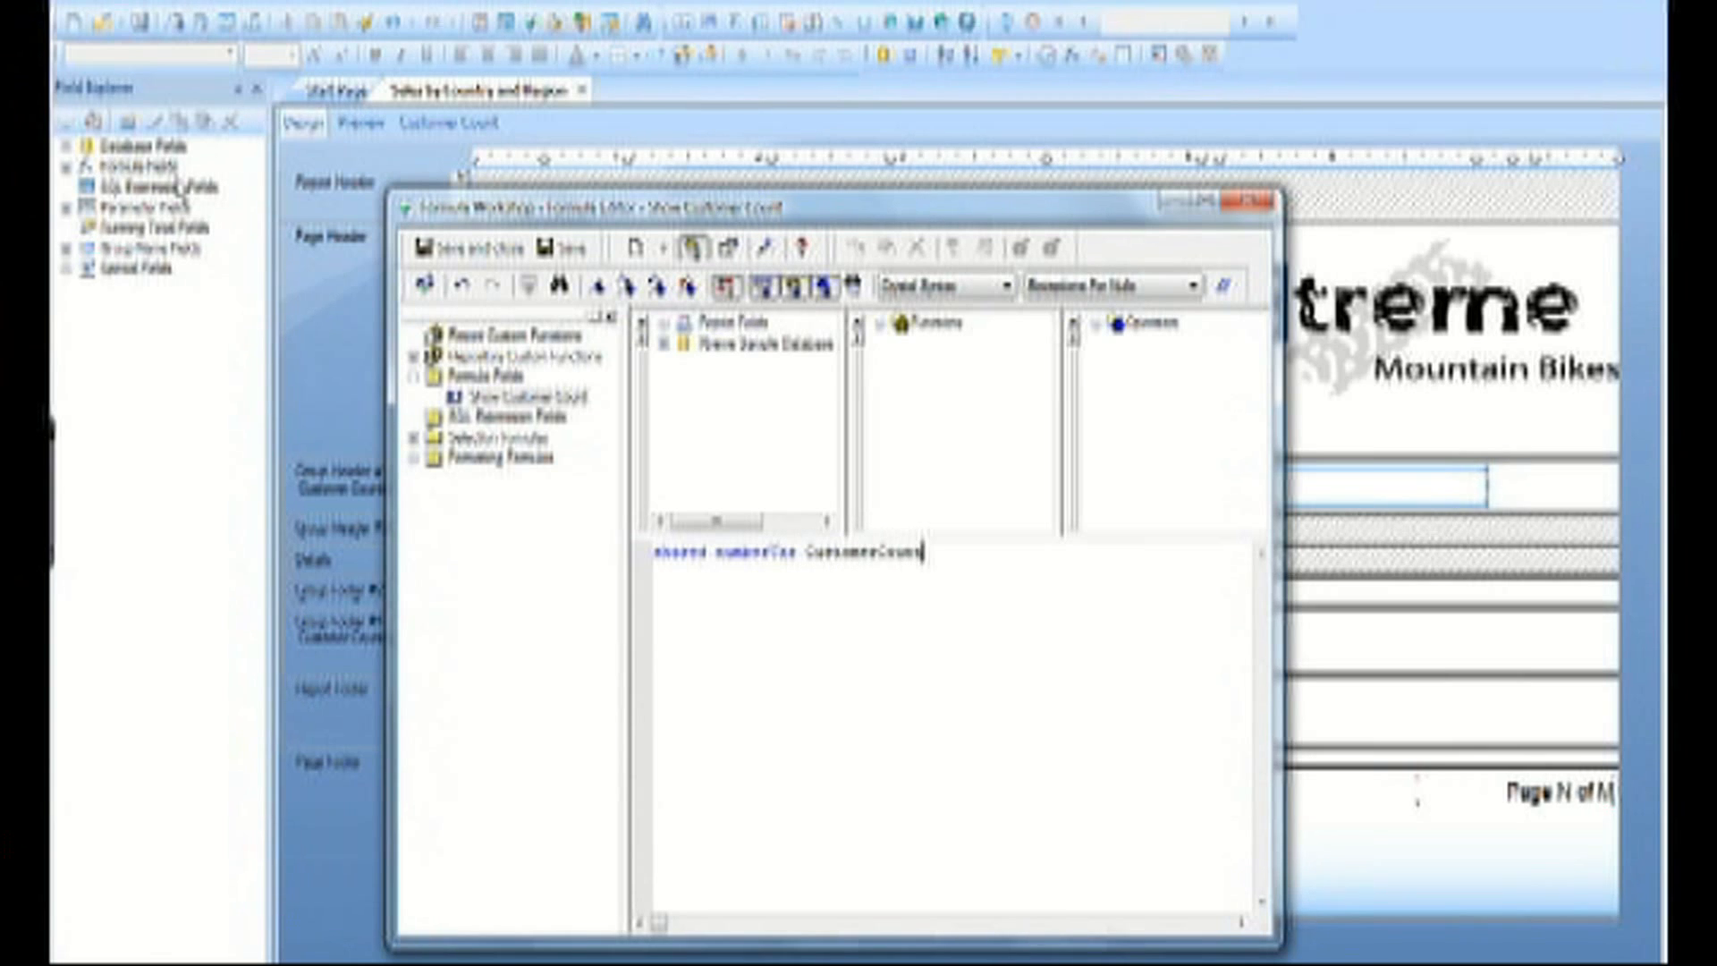
click(445, 247)
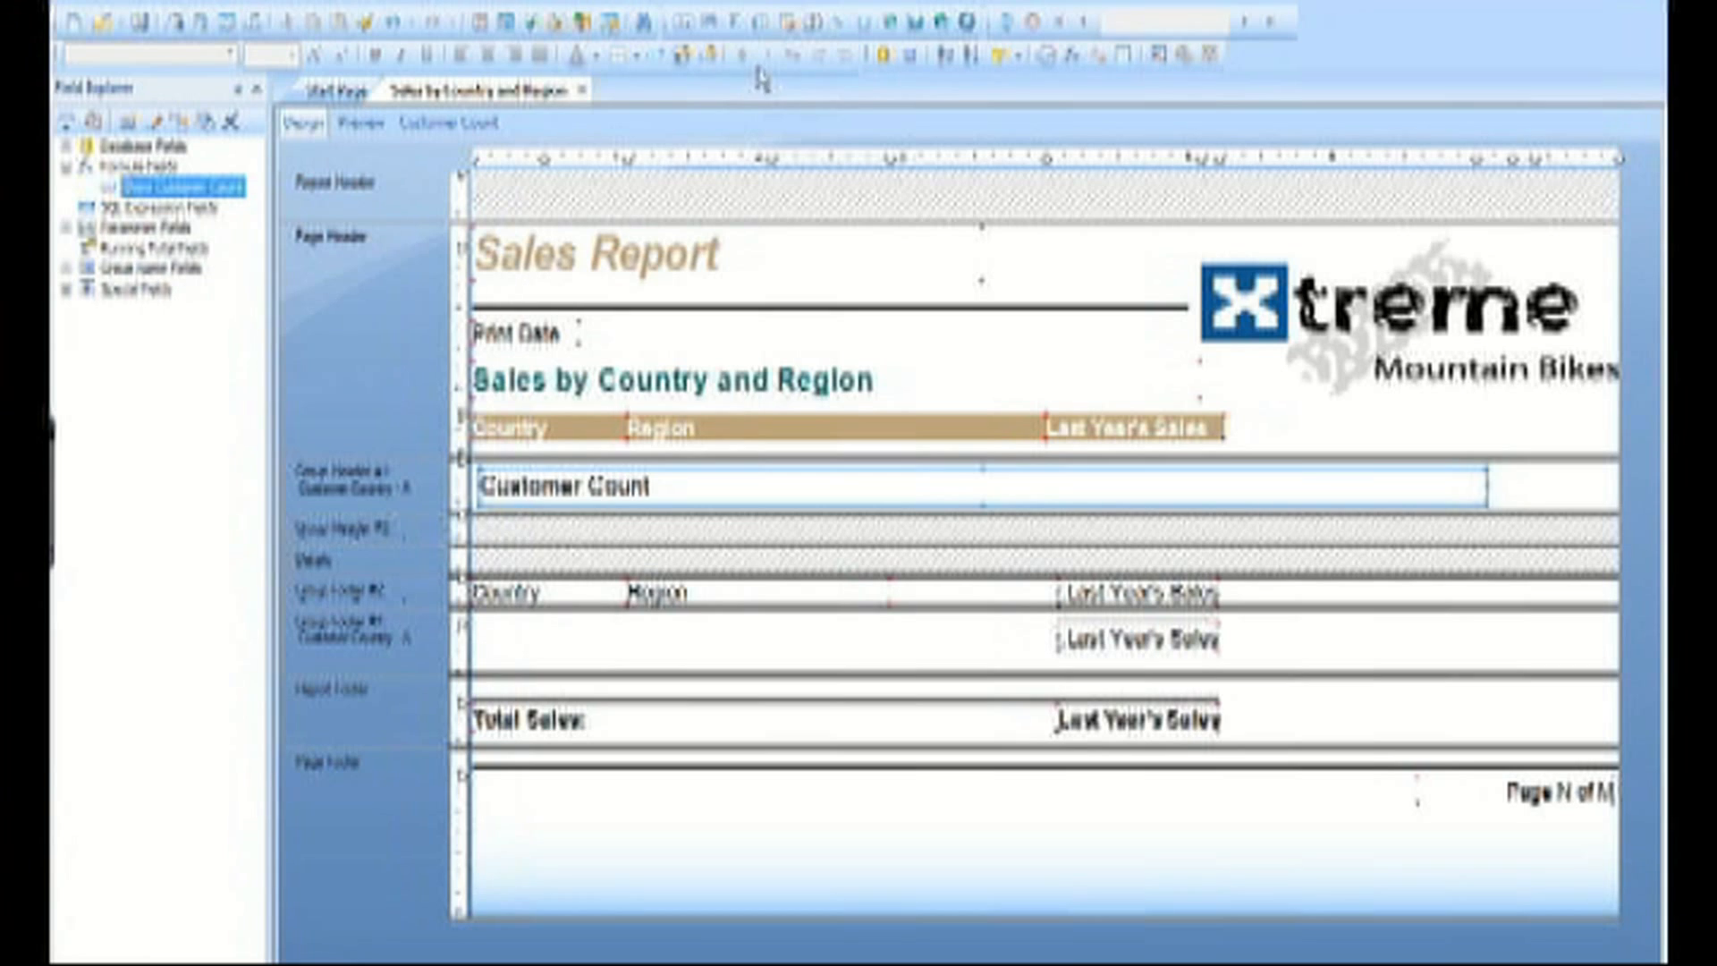
Add a "Total # Customers in Country:" label to Group Footer #1 below Region and place the Show Customer Count formula beside it
click(684, 22)
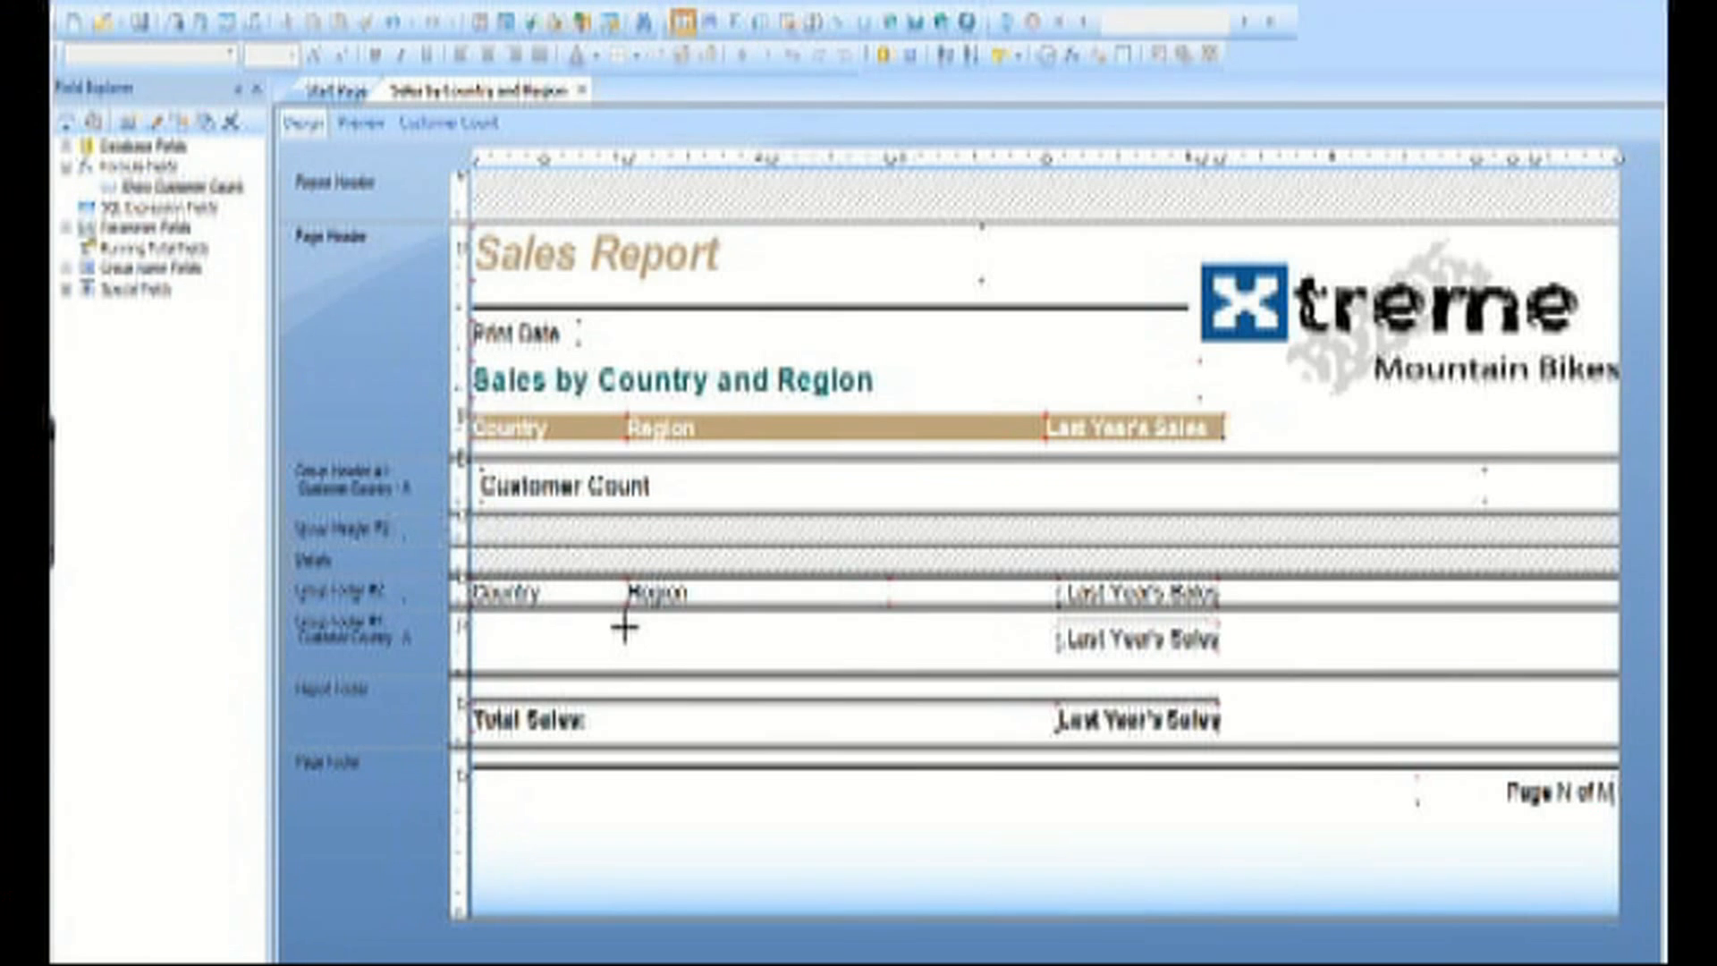
drag(630, 628, 887, 642)
text(T)
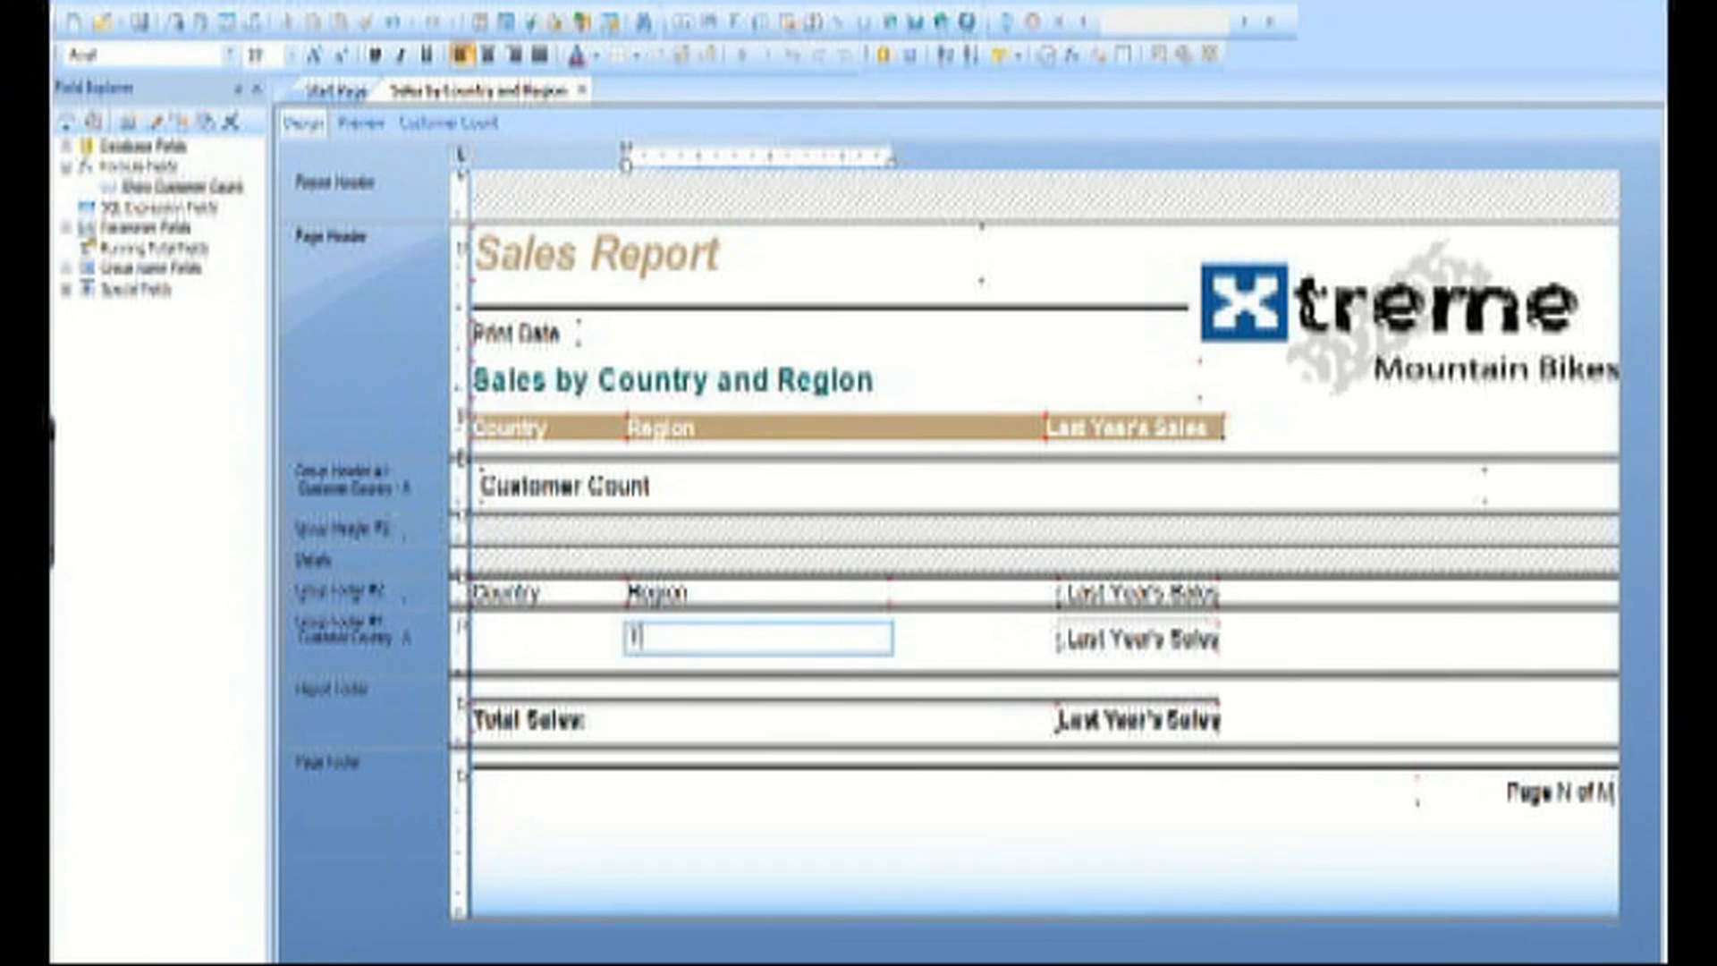
text(otal # Customers in)
text( Country:)
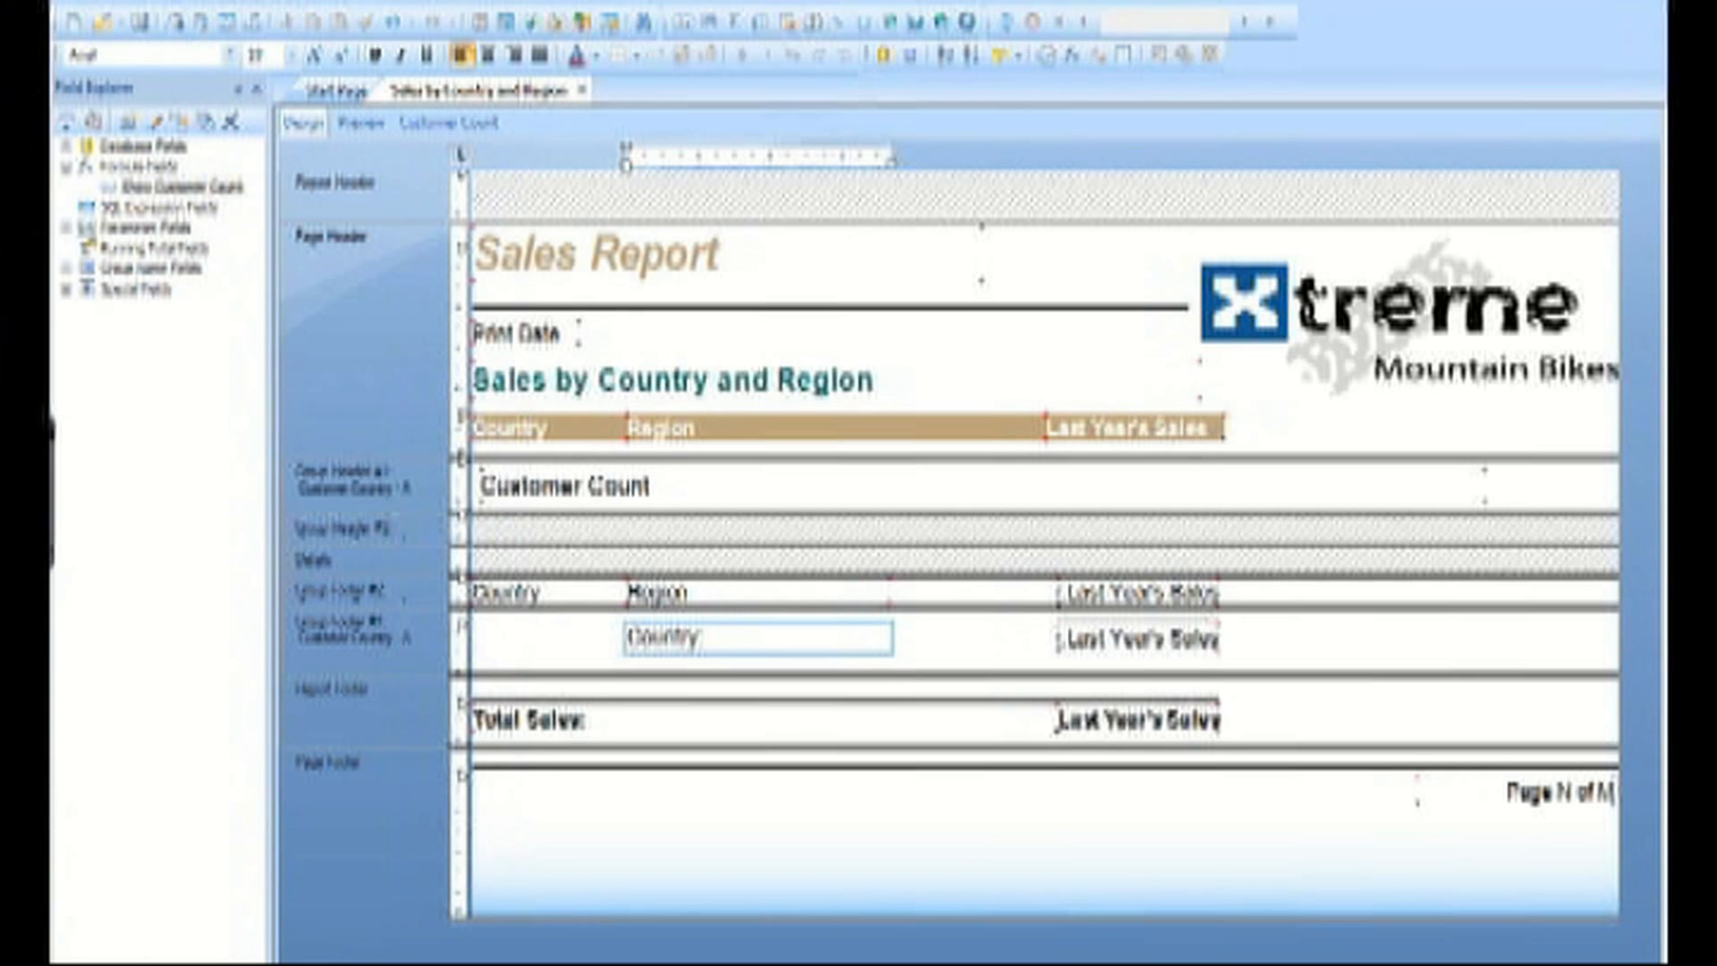
click(992, 660)
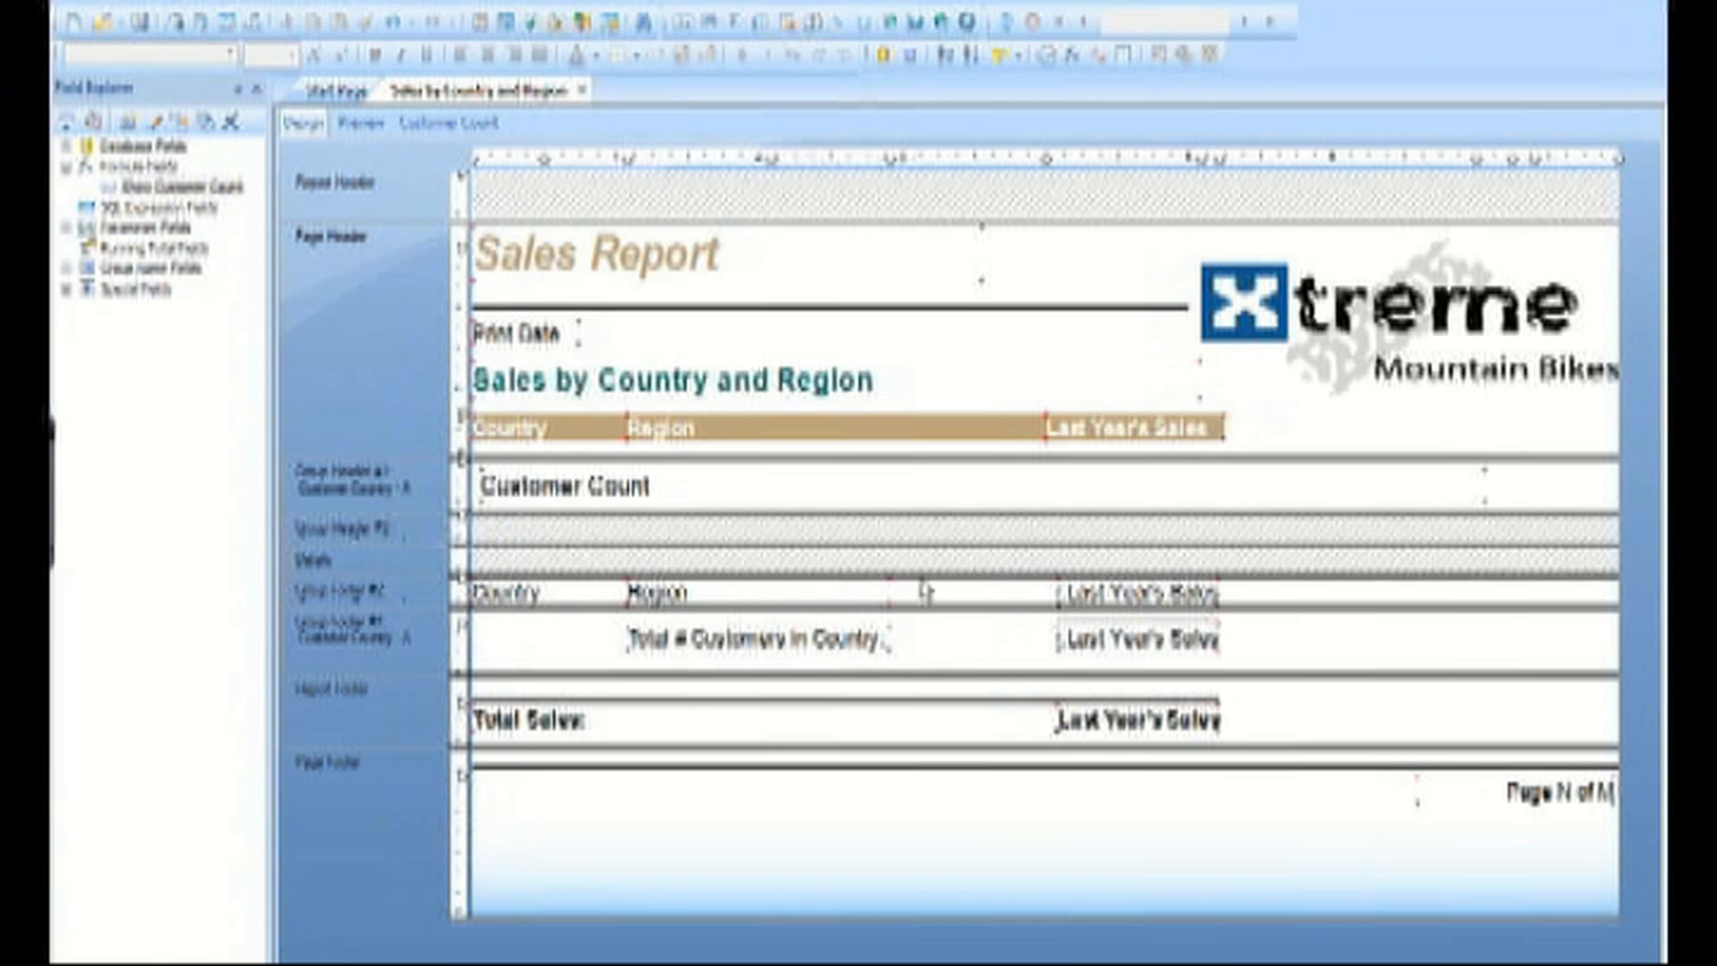
drag(210, 201, 898, 641)
Give the "Total # Customers in Country:" label a top border and widen it almost to the Last Year's Sales total
click(840, 635)
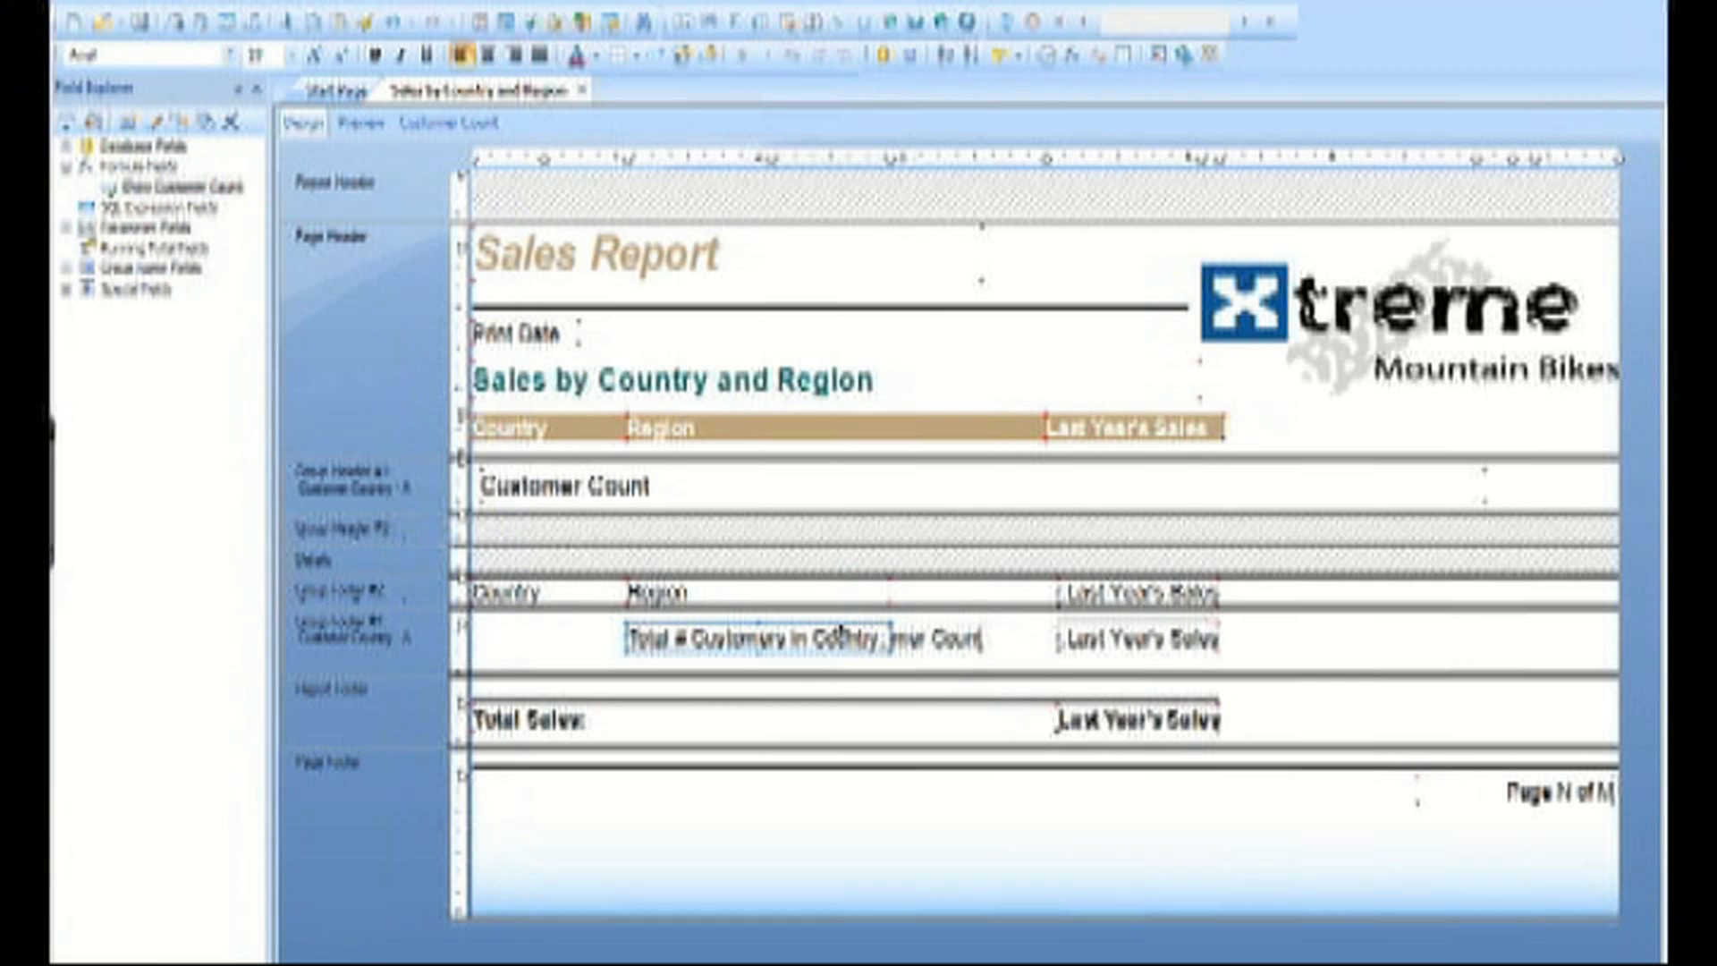
click(626, 54)
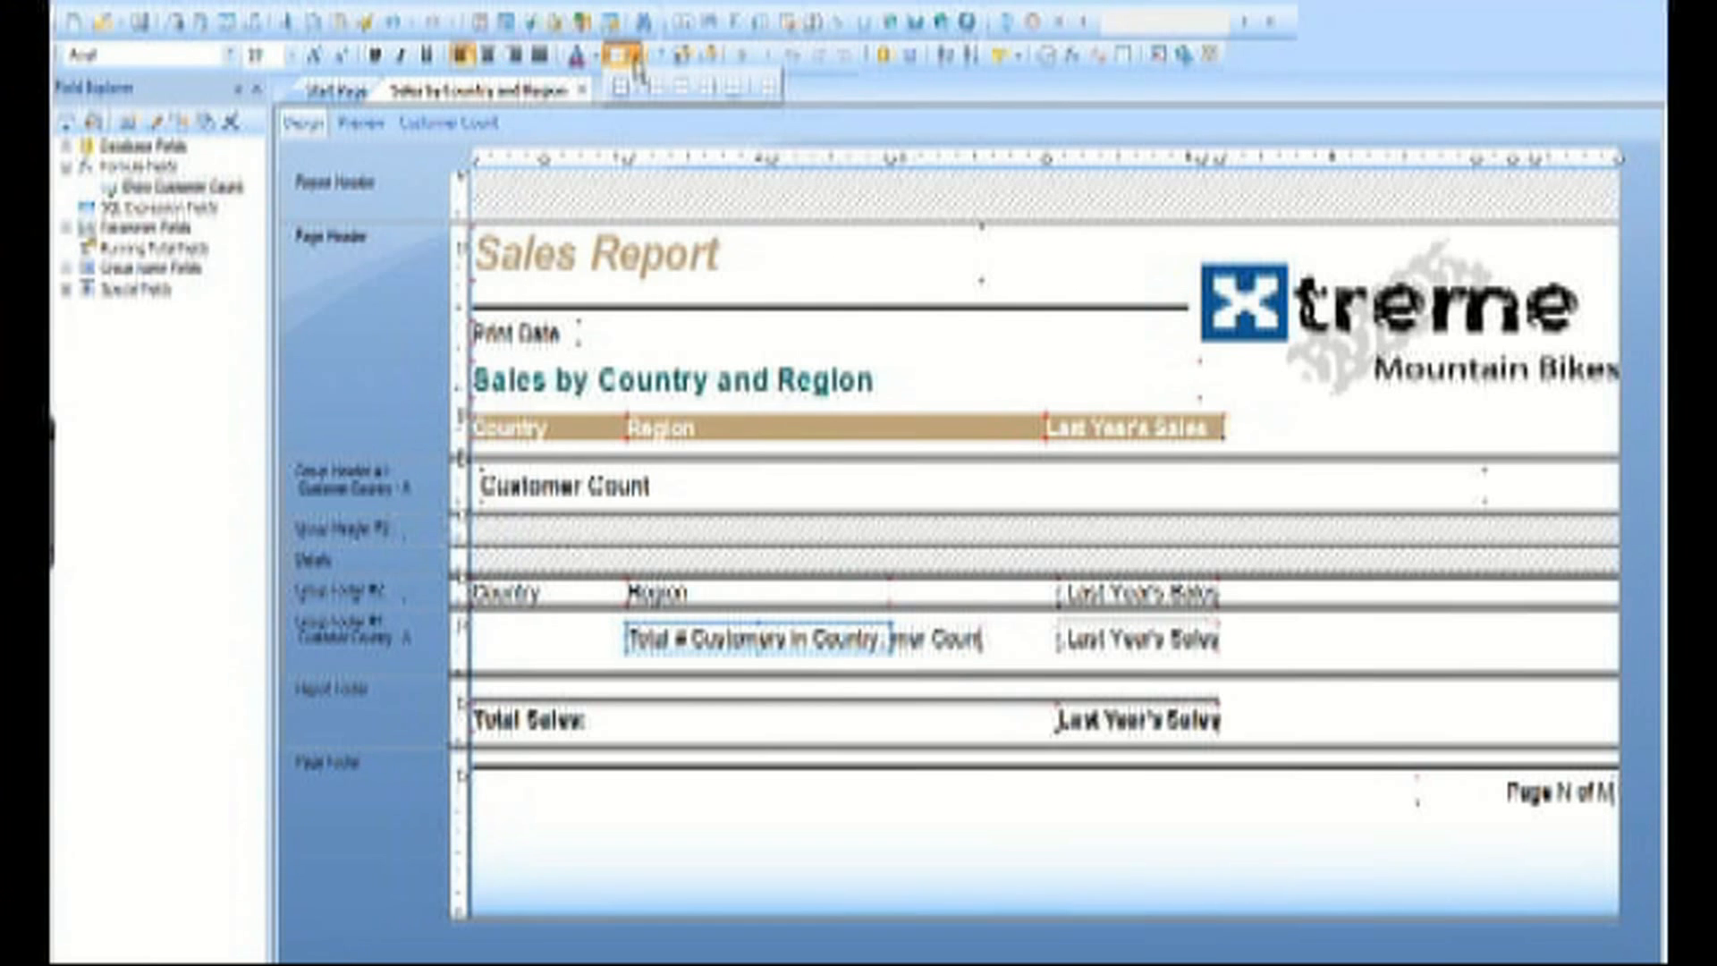
click(678, 88)
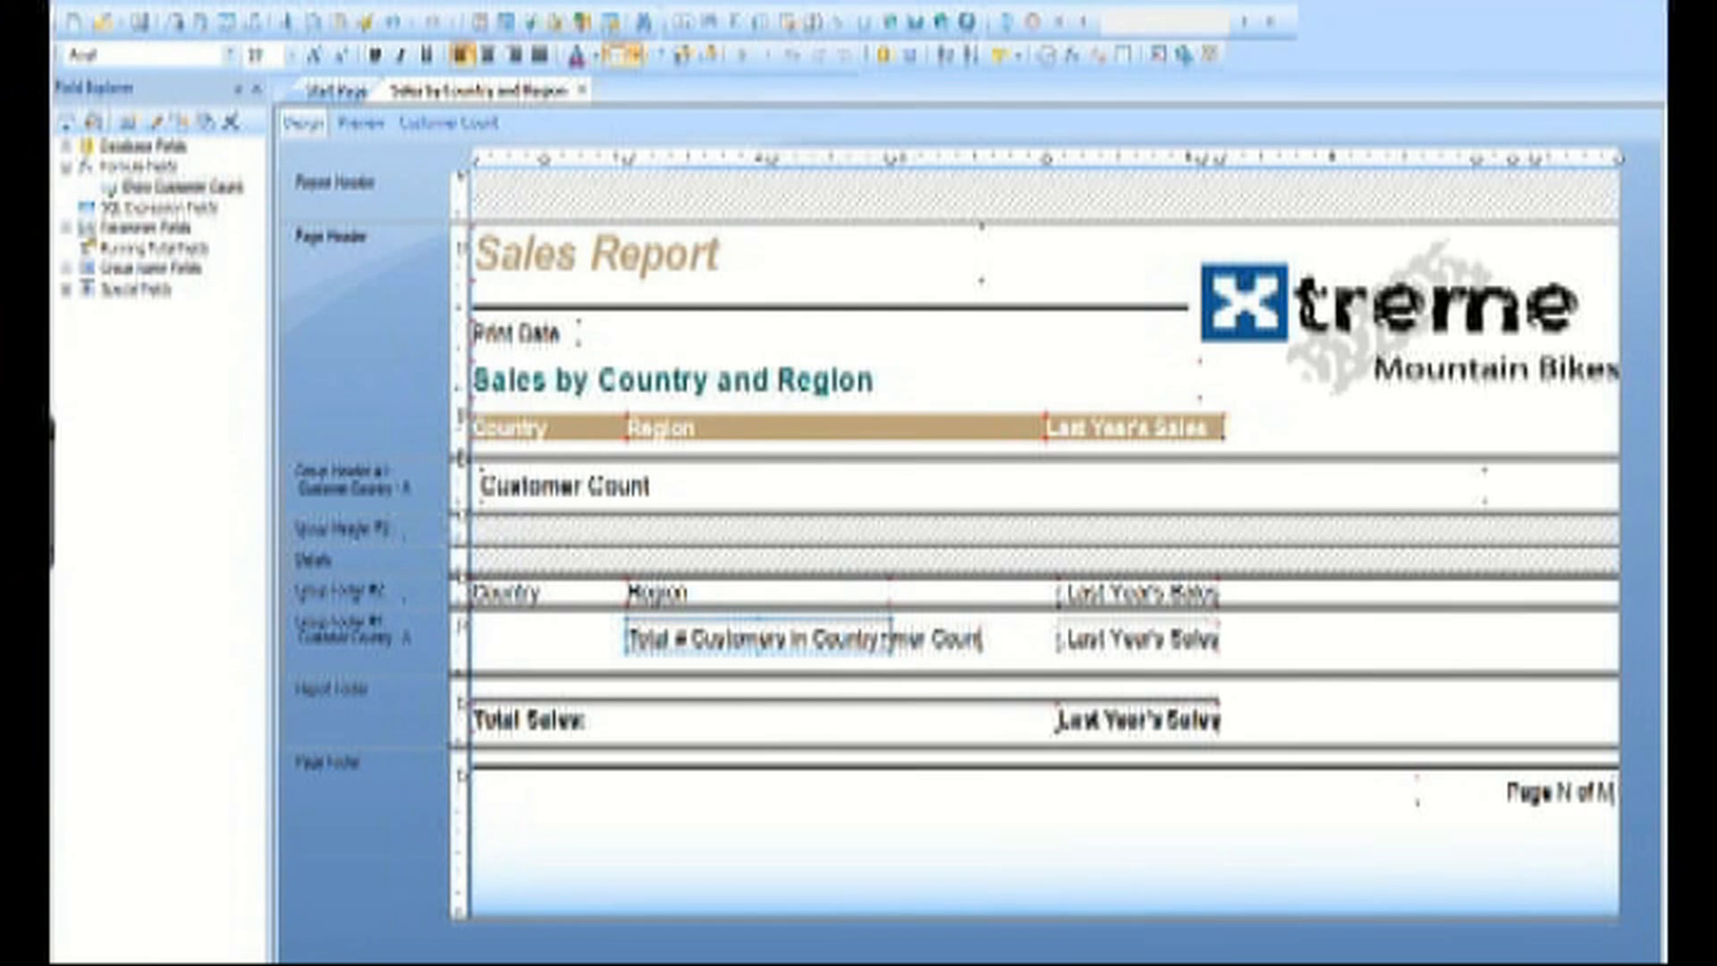
drag(891, 639, 1043, 640)
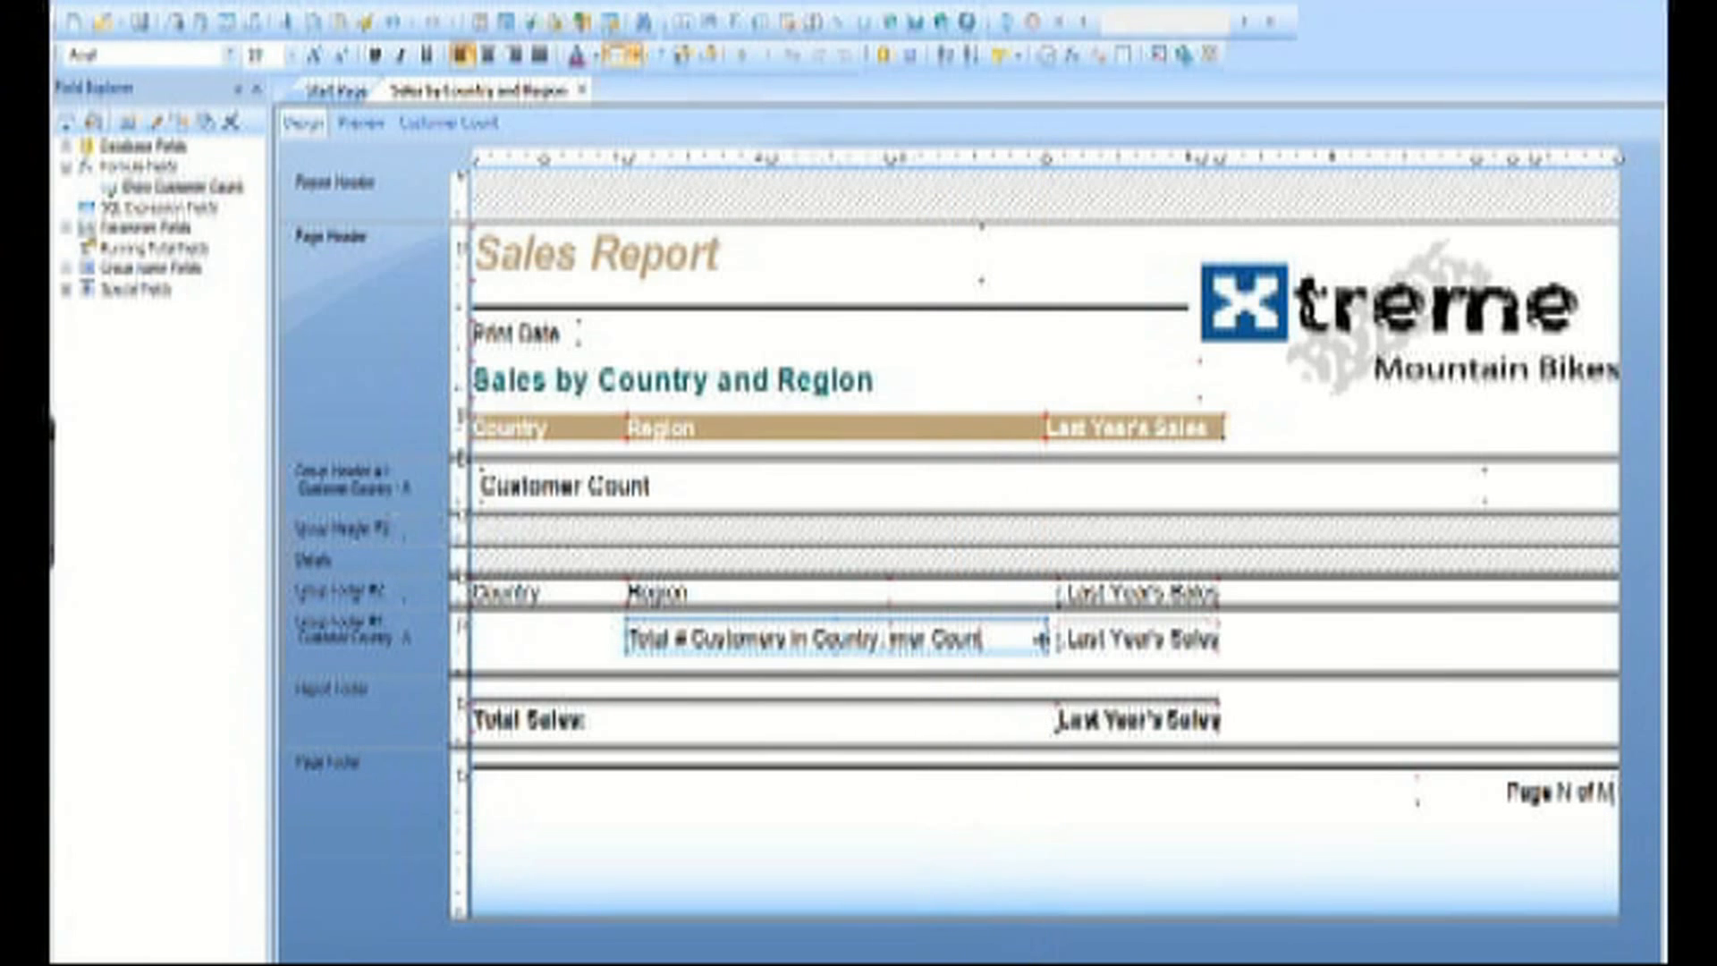
Preview the report, format the customer counts with no decimal places, and left-align them
click(361, 124)
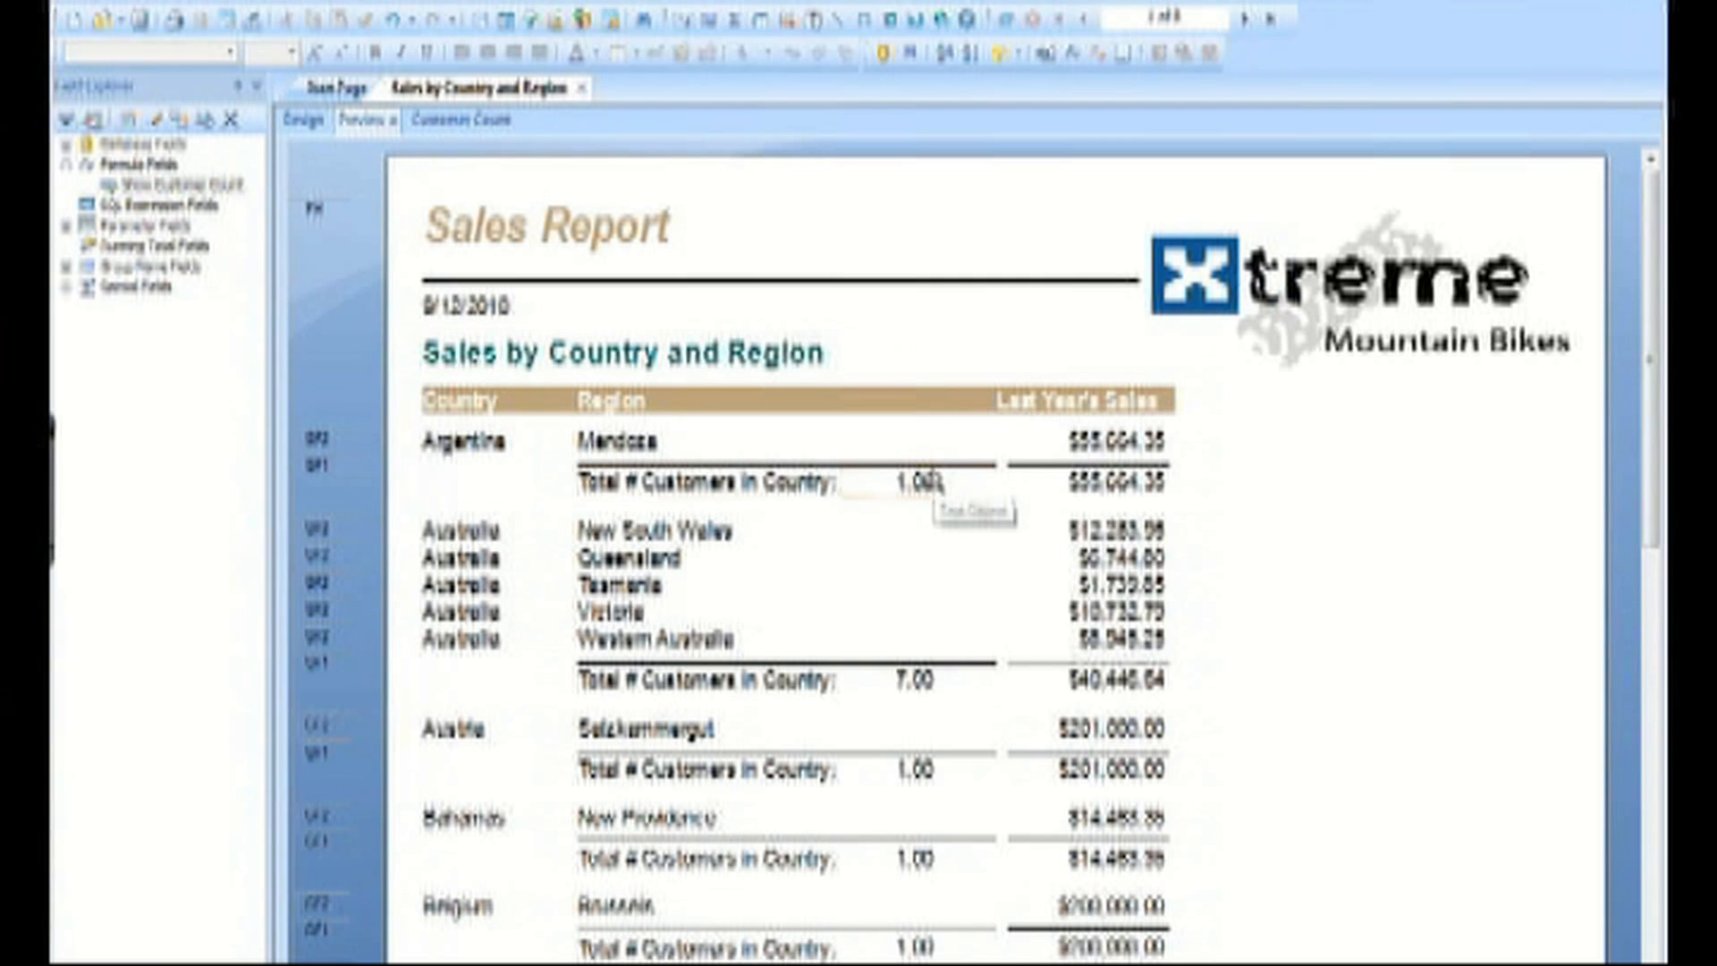
click(930, 483)
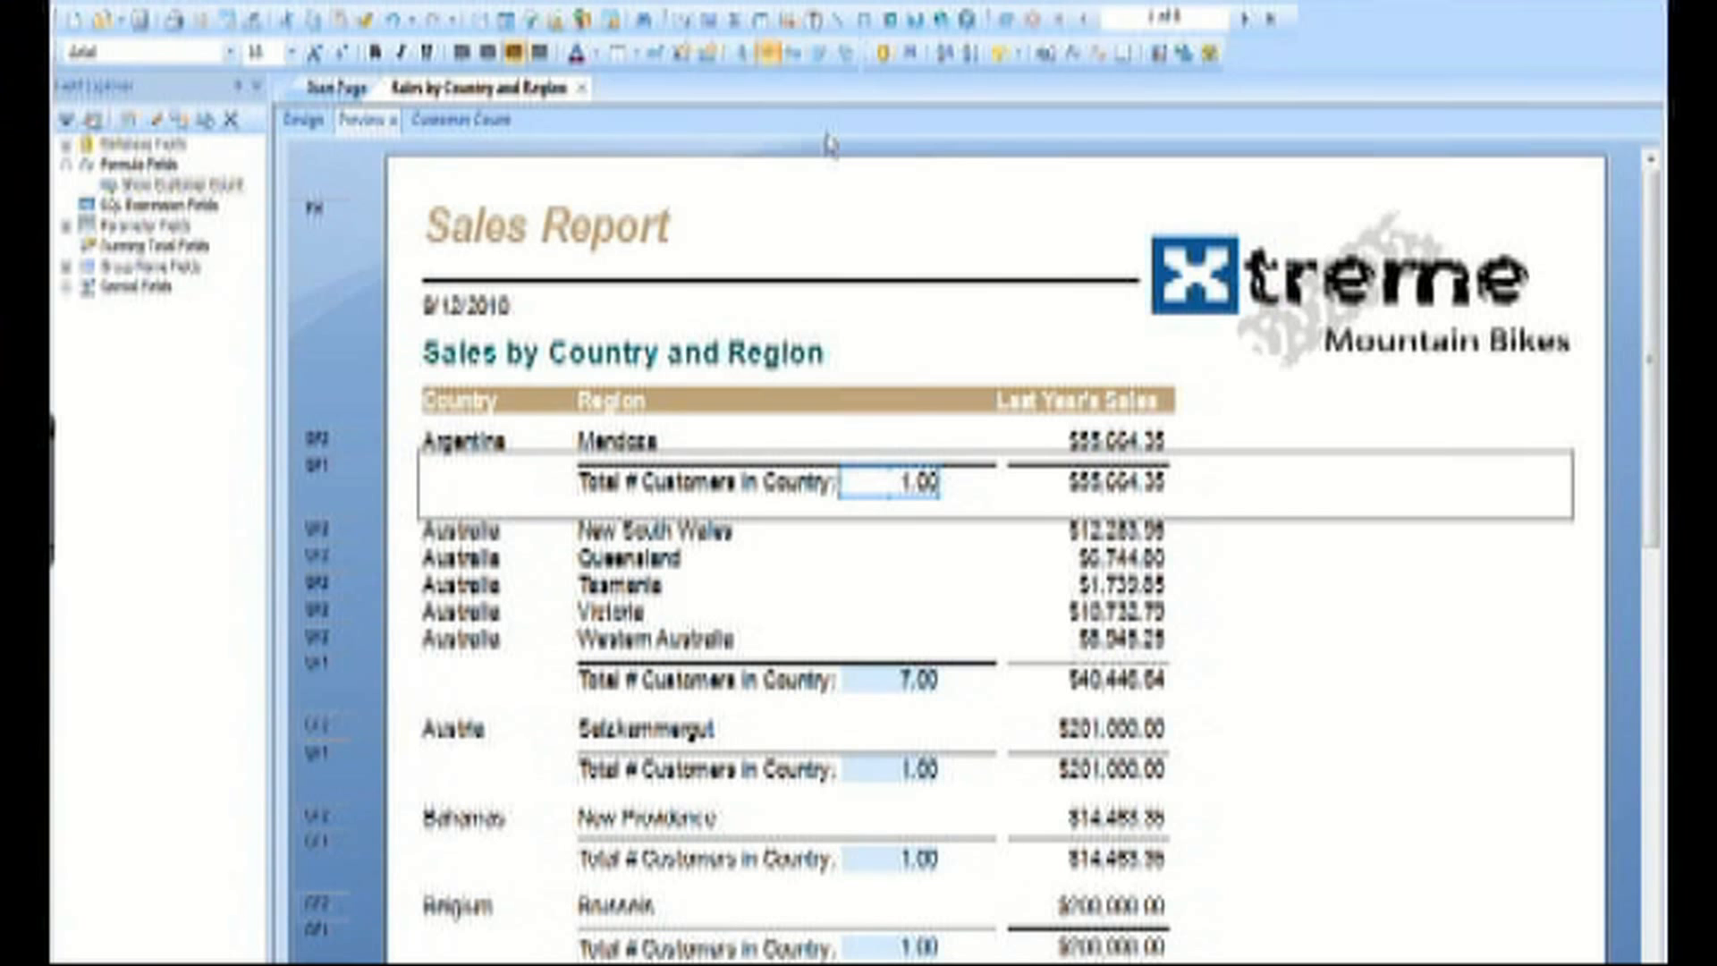
click(845, 53)
click(845, 54)
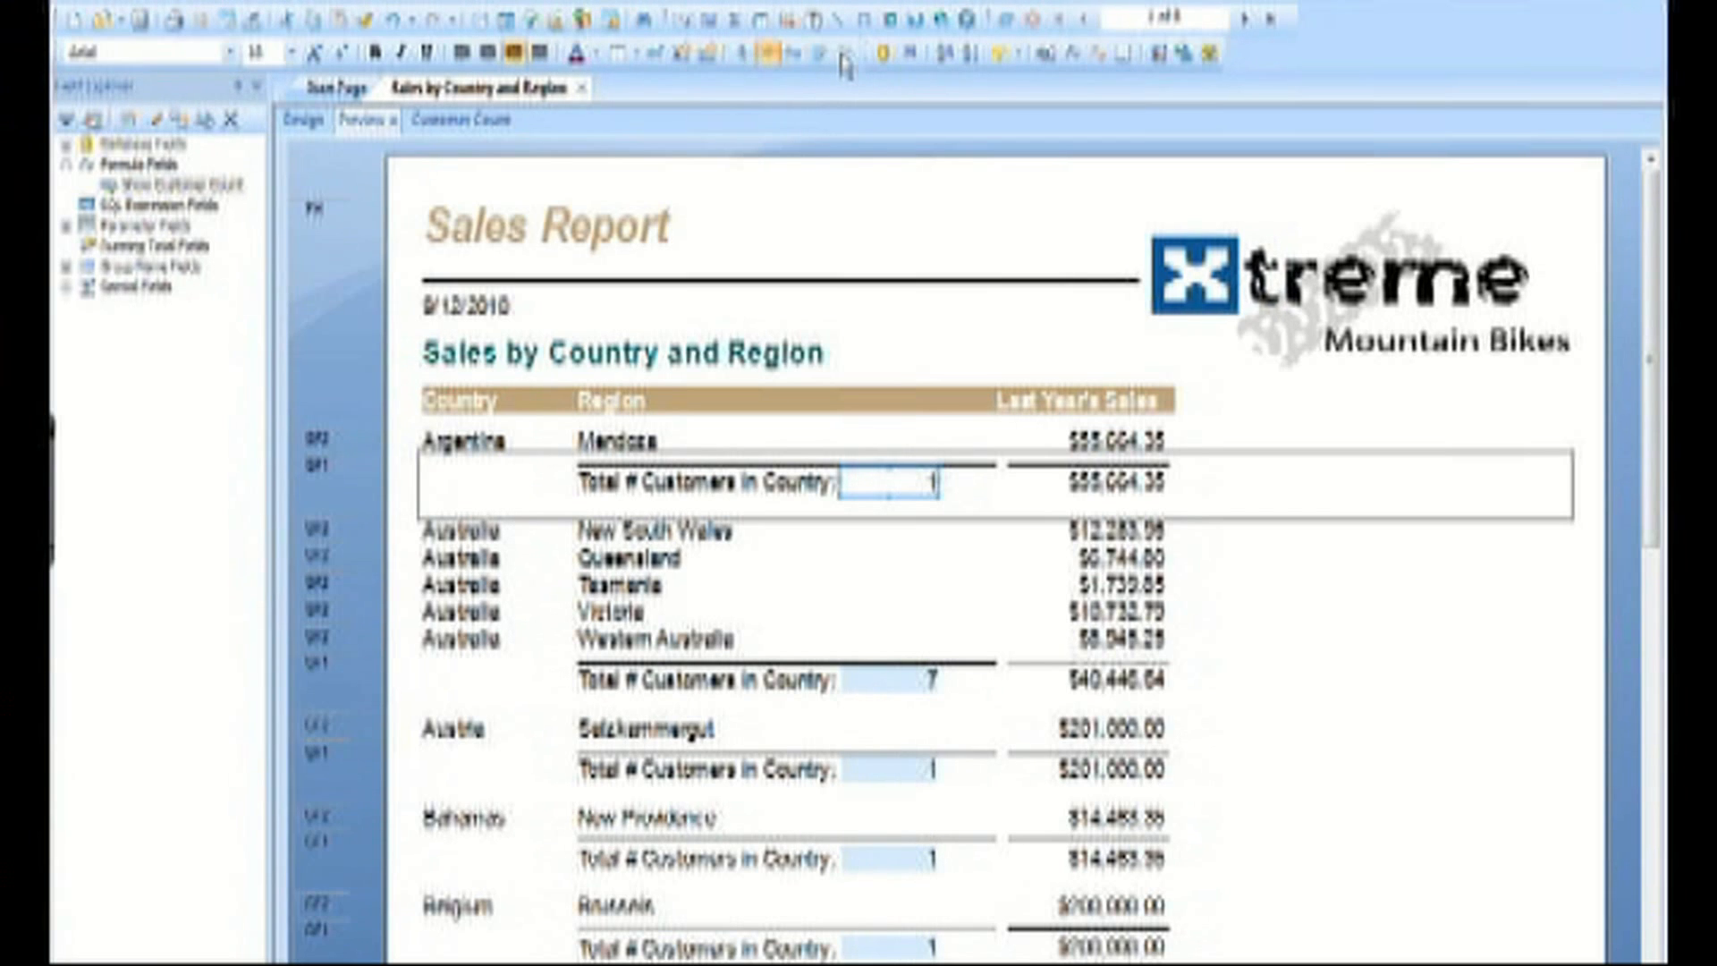
click(461, 52)
scroll(711, 439, down, 5)
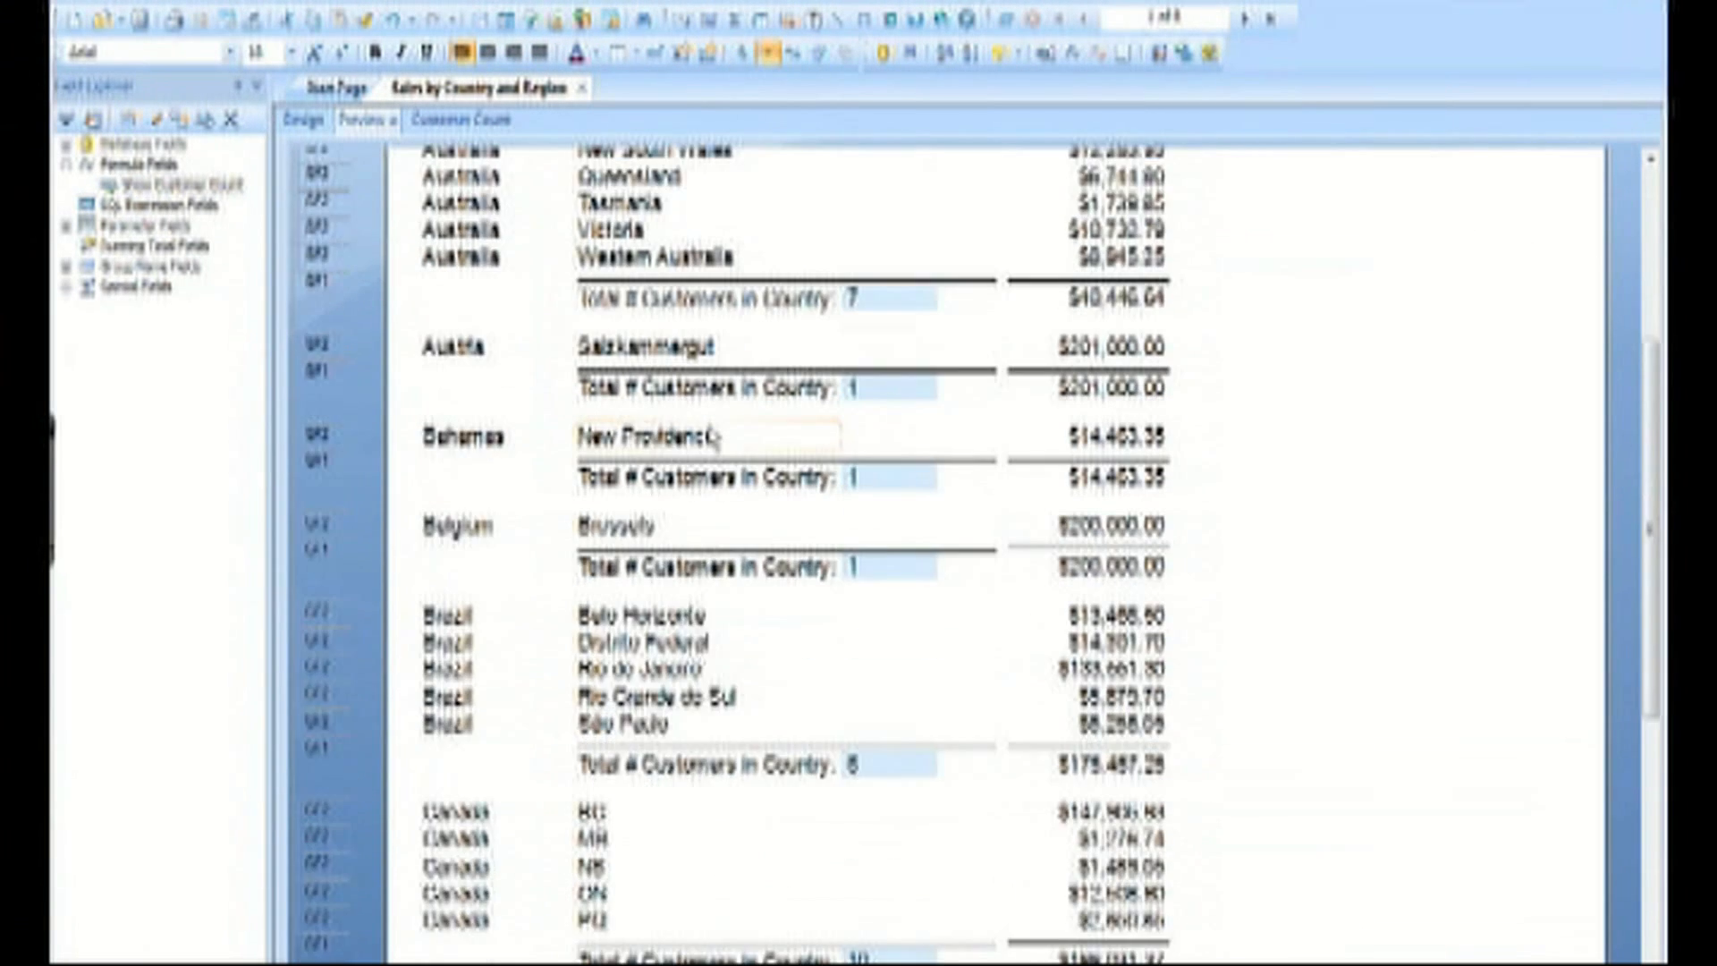
scroll(711, 438, down, 5)
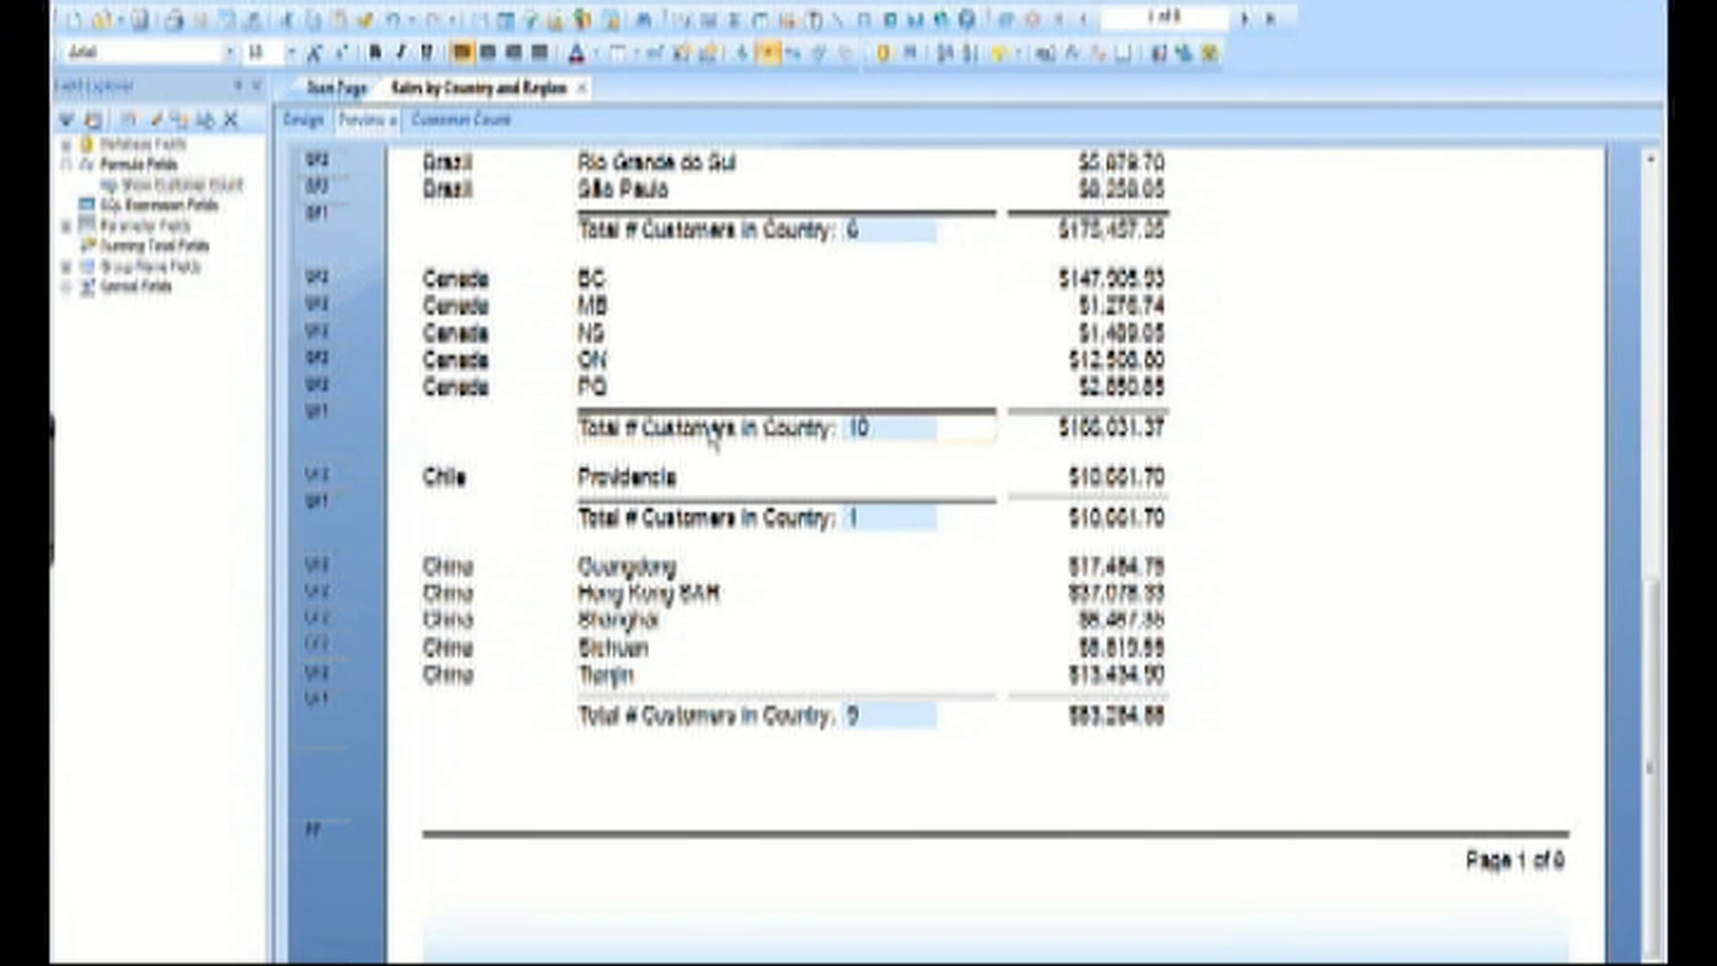
scroll(713, 438, up, 8)
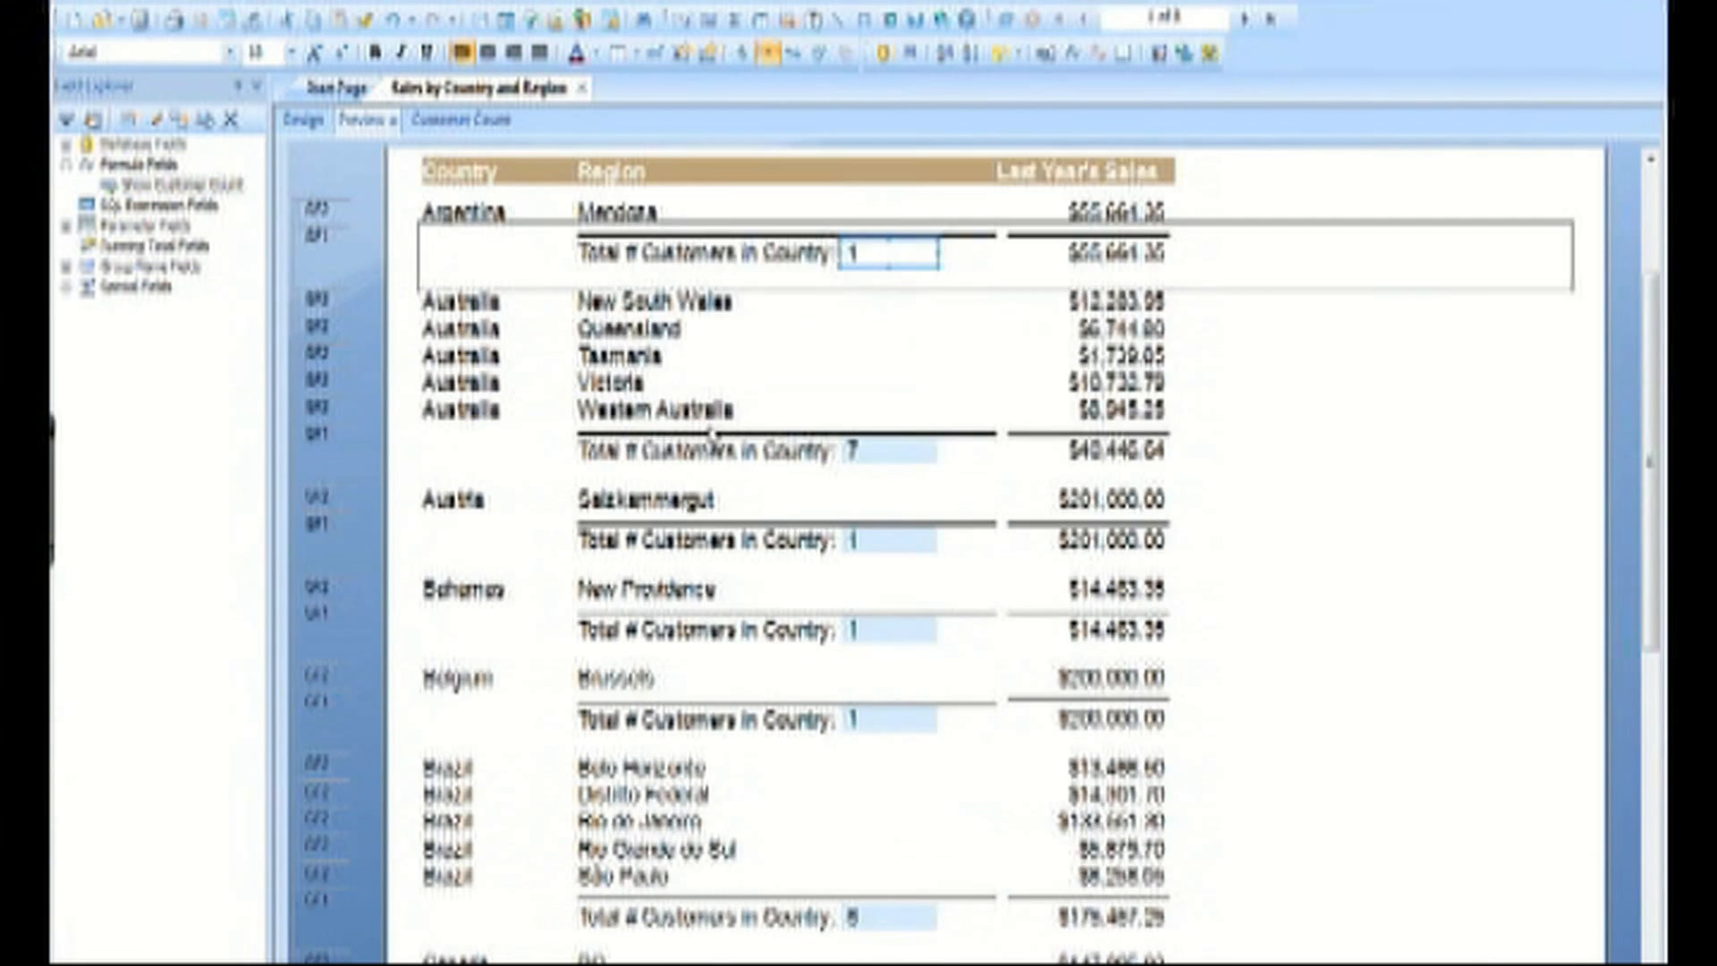
scroll(713, 438, up, 3)
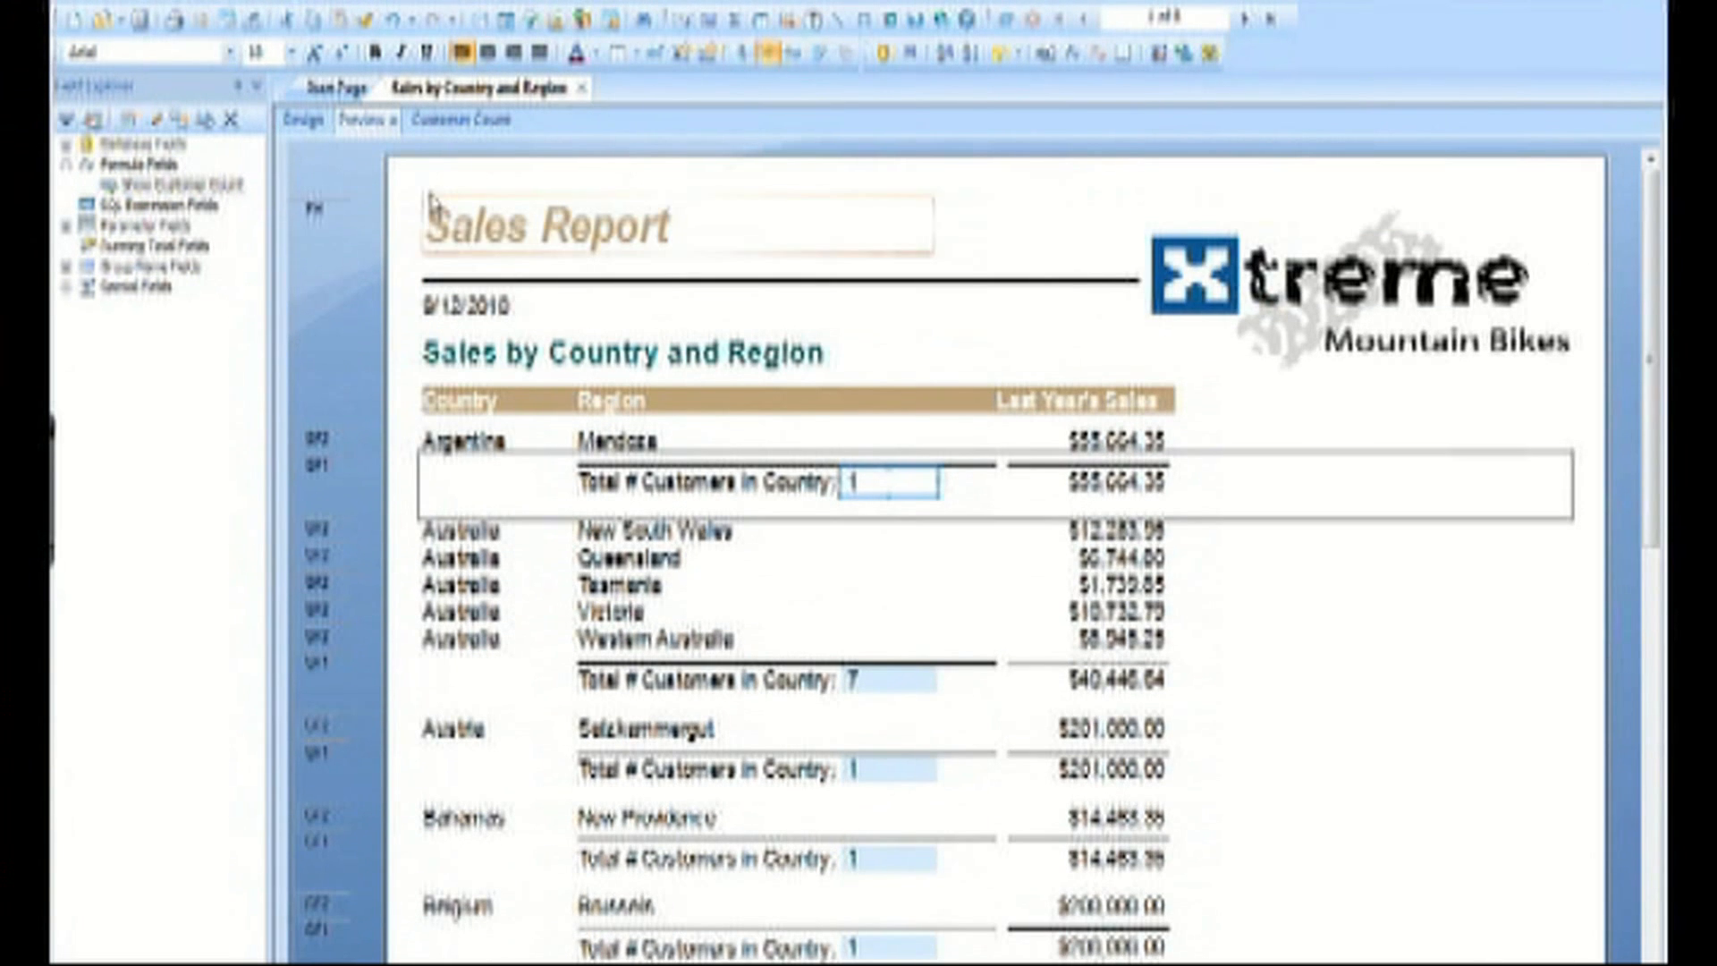
In the main report's design, insert the existing Global Sales Report.rpt as a subreport in the Report Header
click(303, 122)
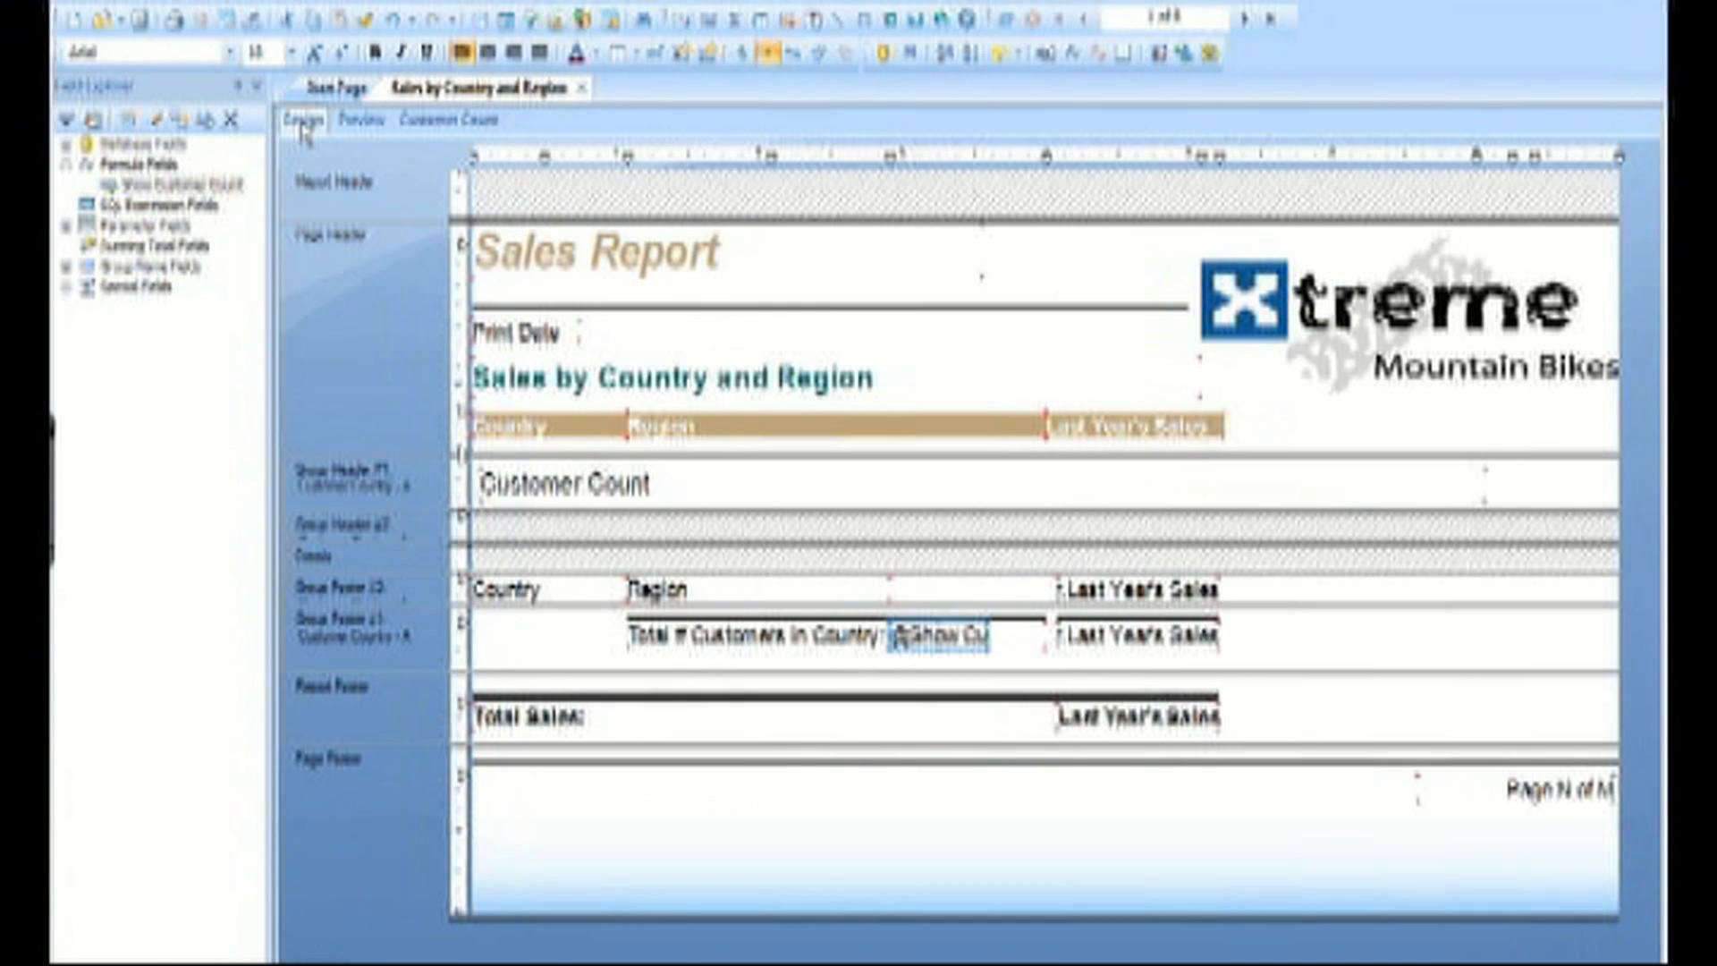
click(243, 13)
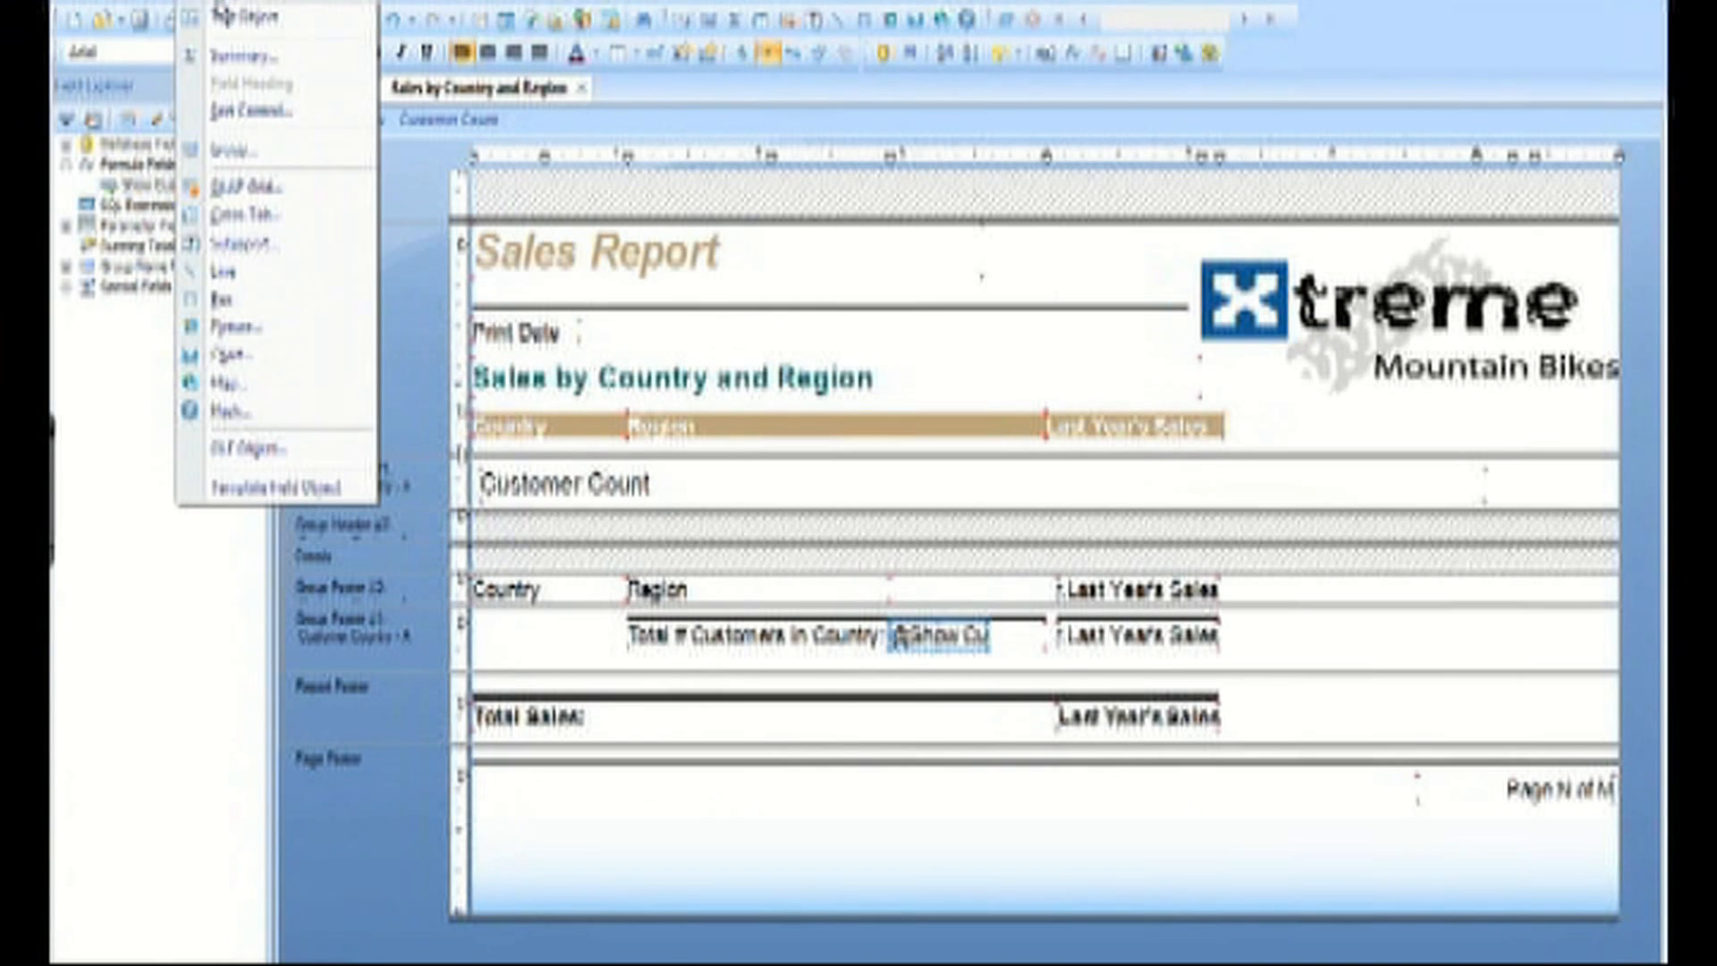
click(265, 243)
click(672, 354)
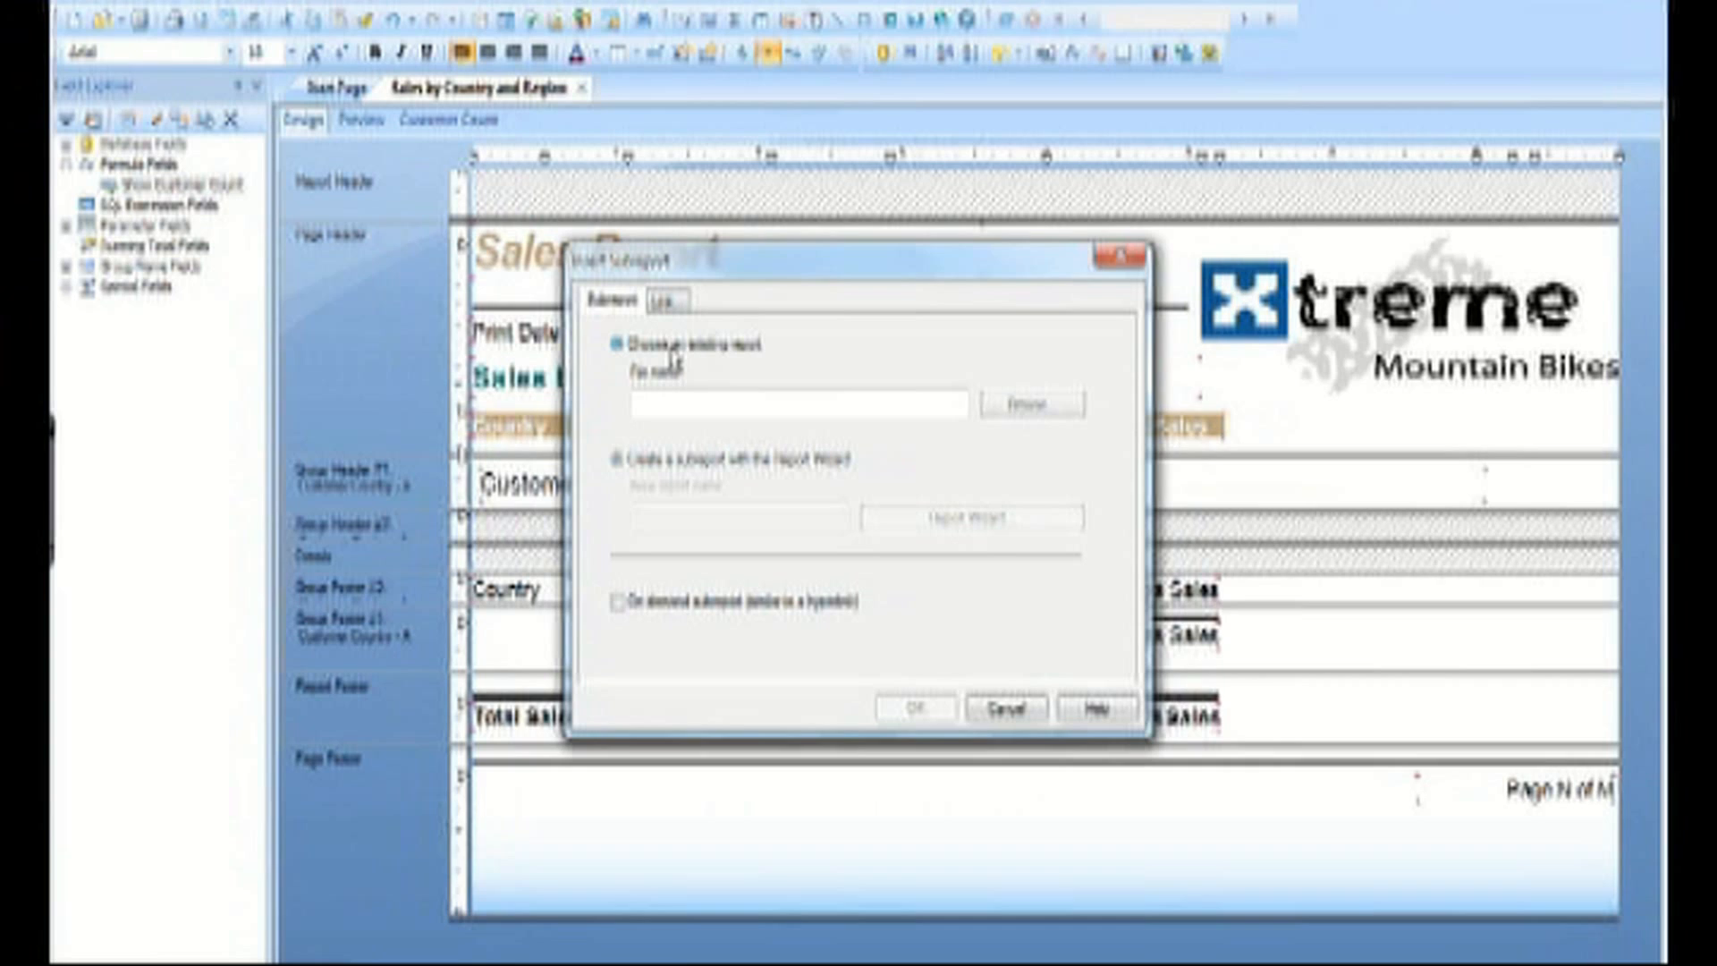
click(1034, 407)
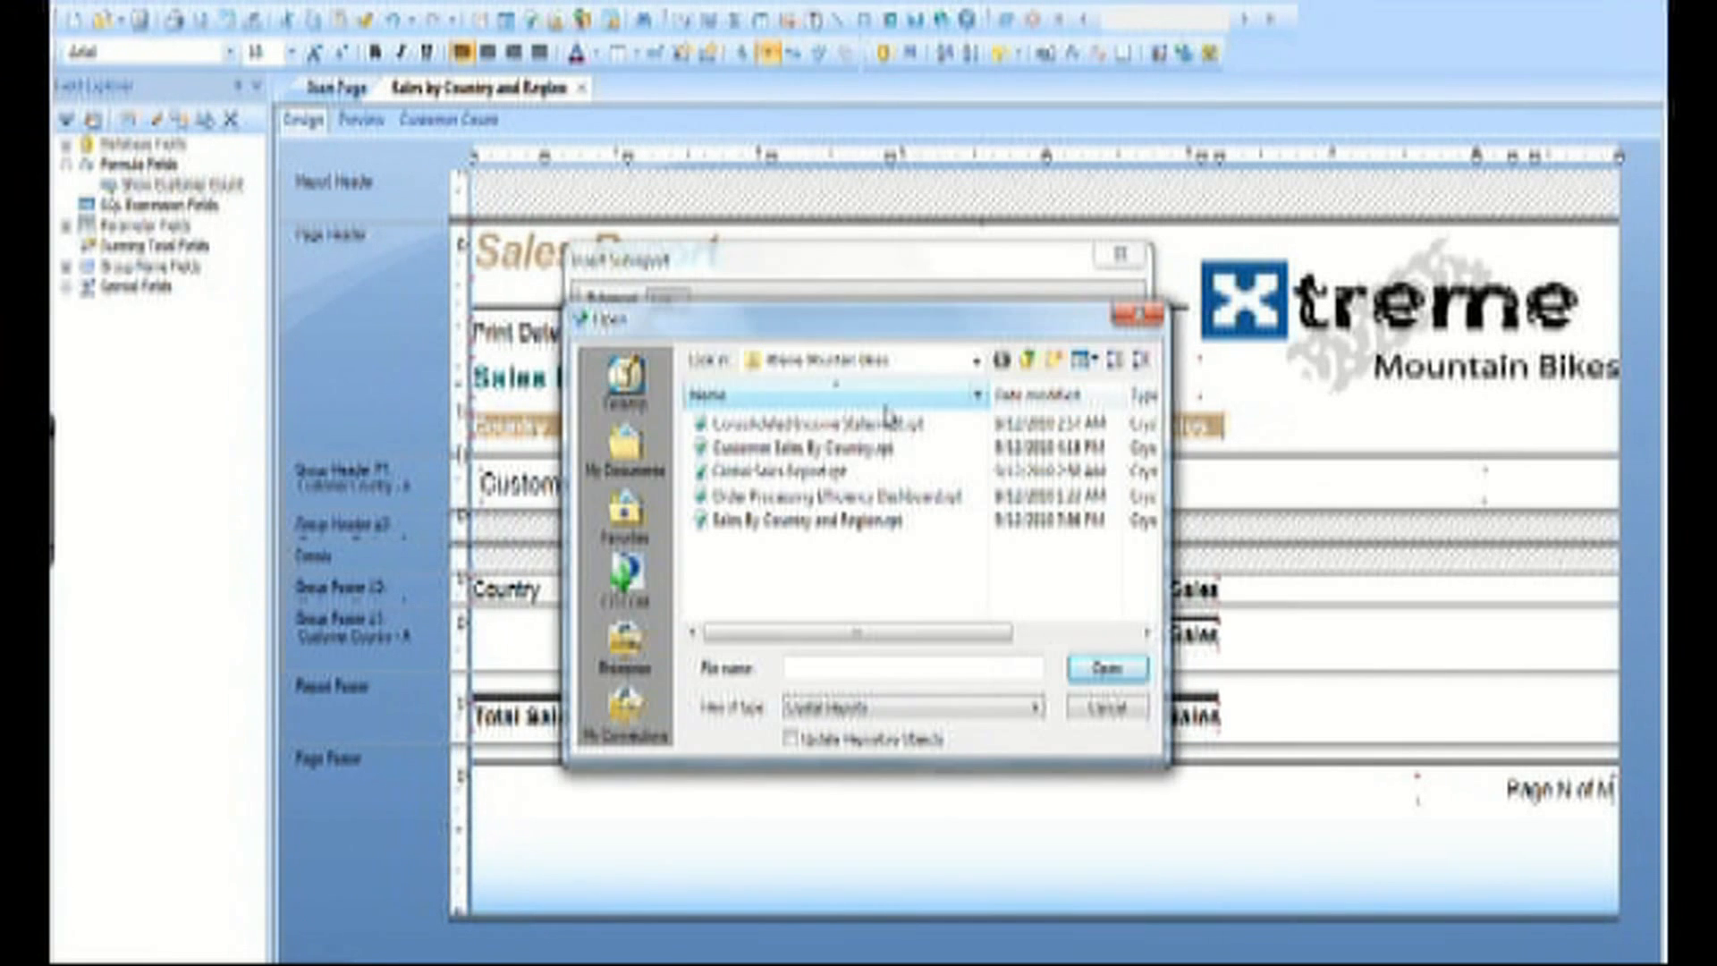
click(803, 473)
click(1106, 671)
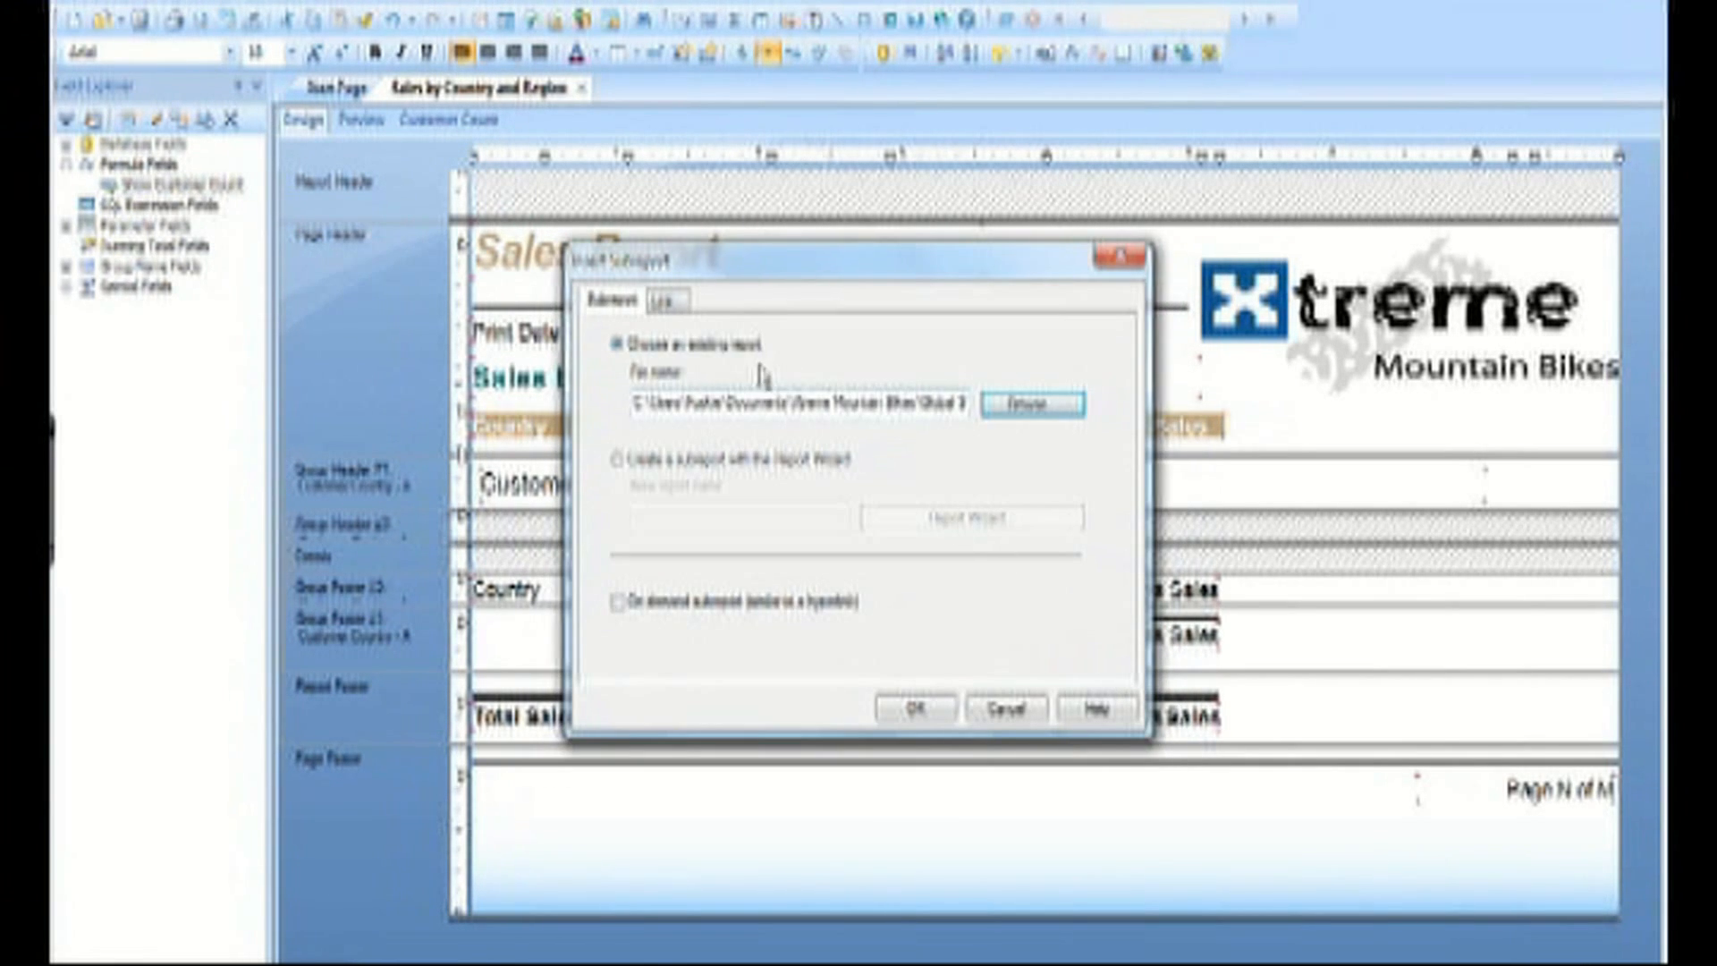
click(913, 711)
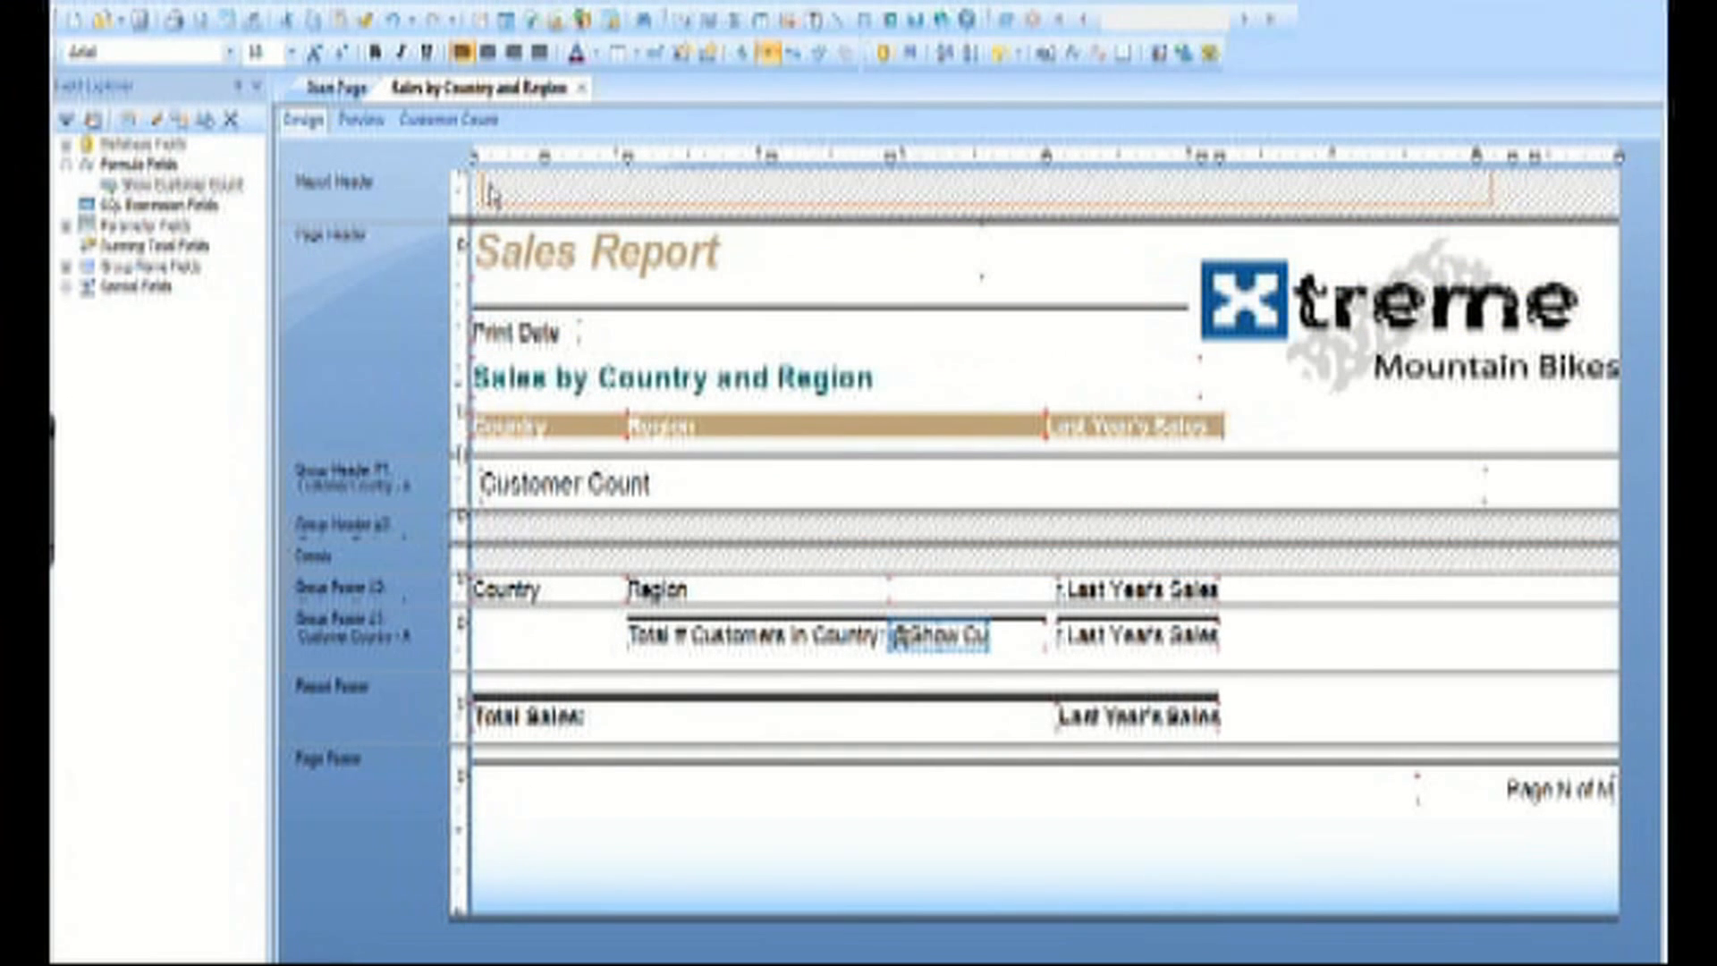
click(491, 195)
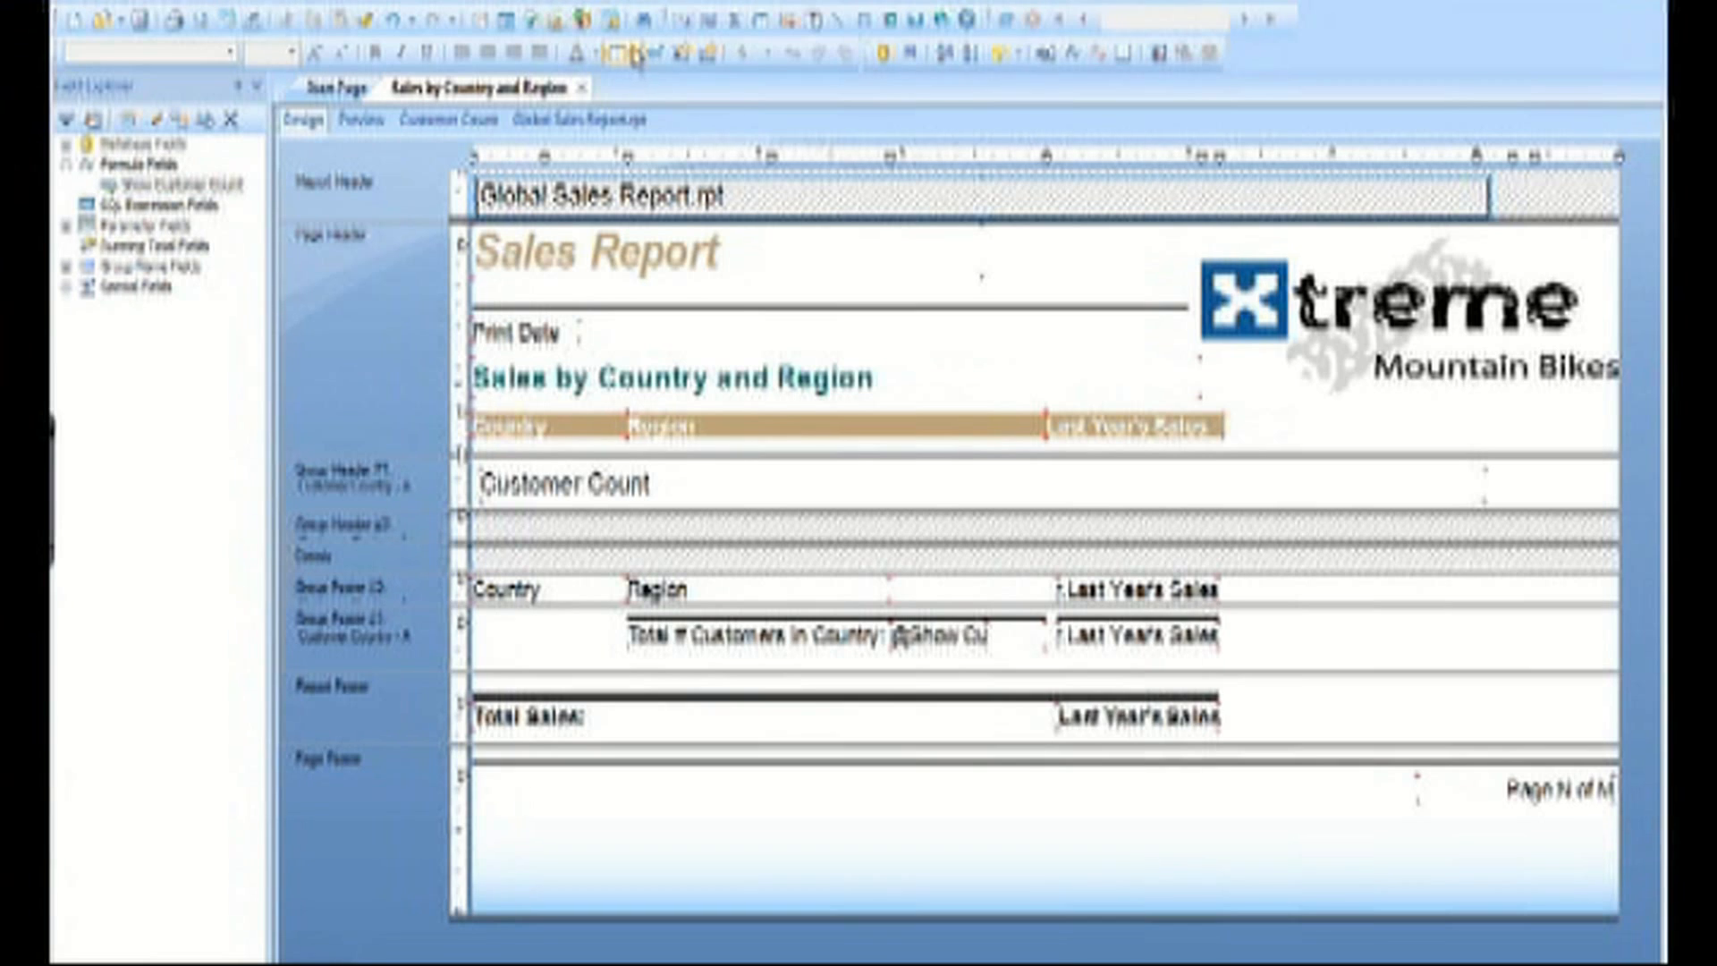
Remove the Global Sales Report subreport's borders and fit it snugly across the full width of a shortened Report Header
click(637, 54)
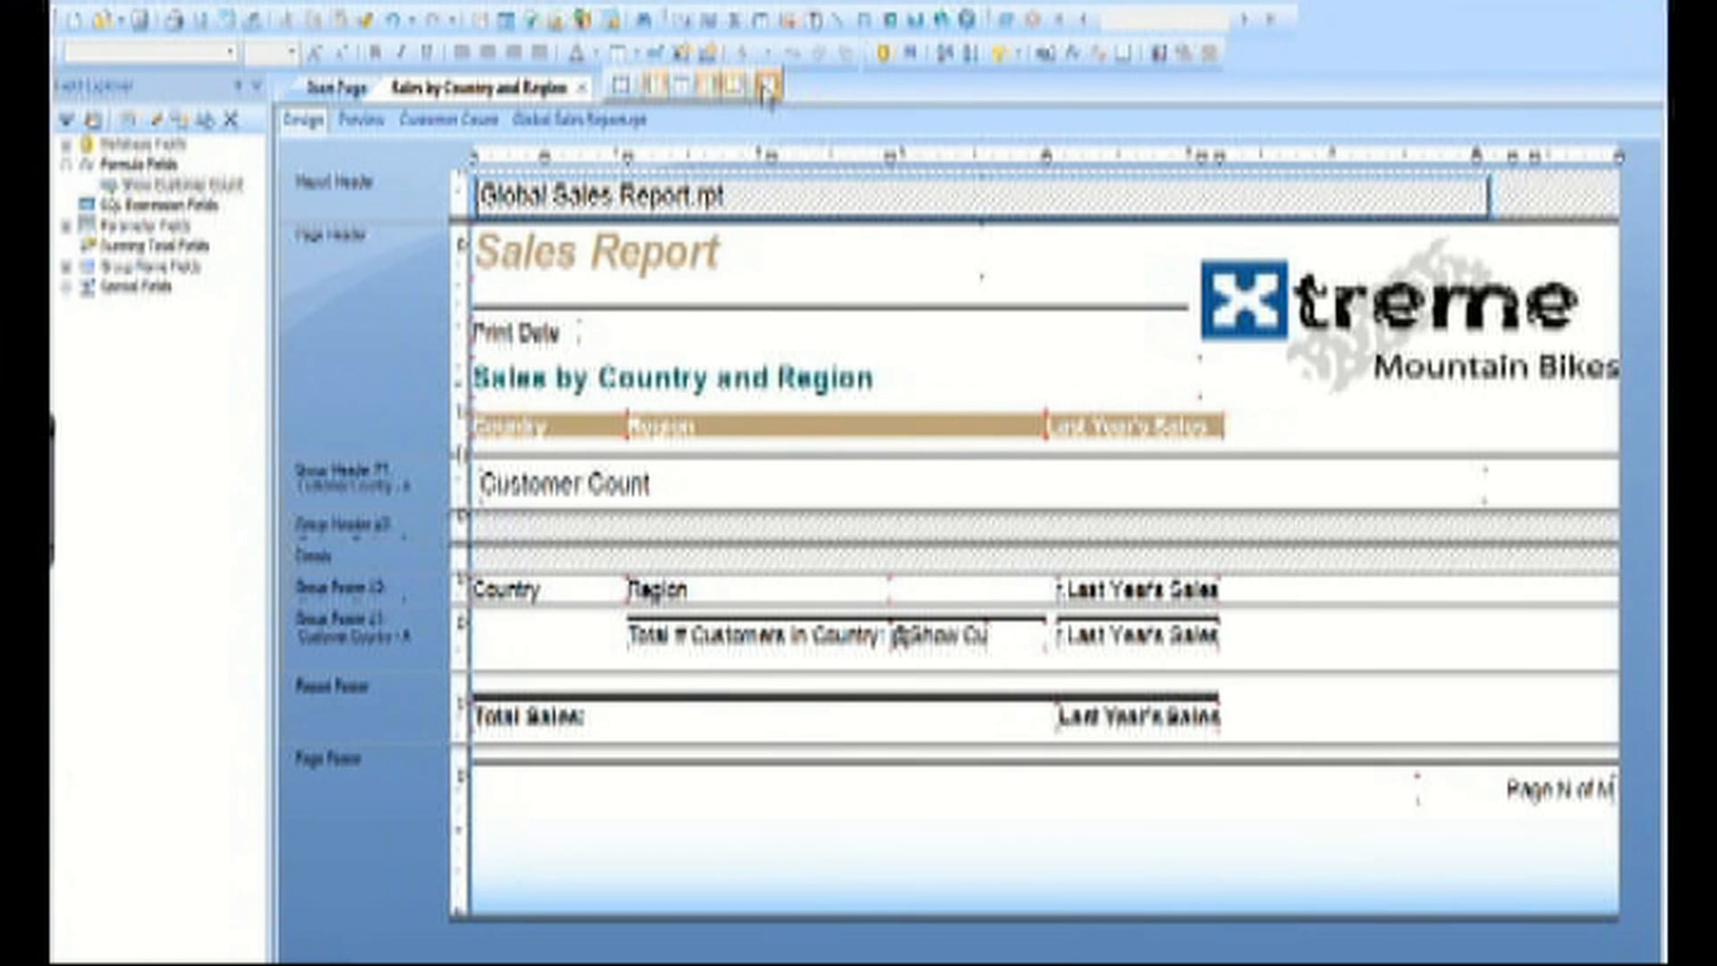
click(767, 87)
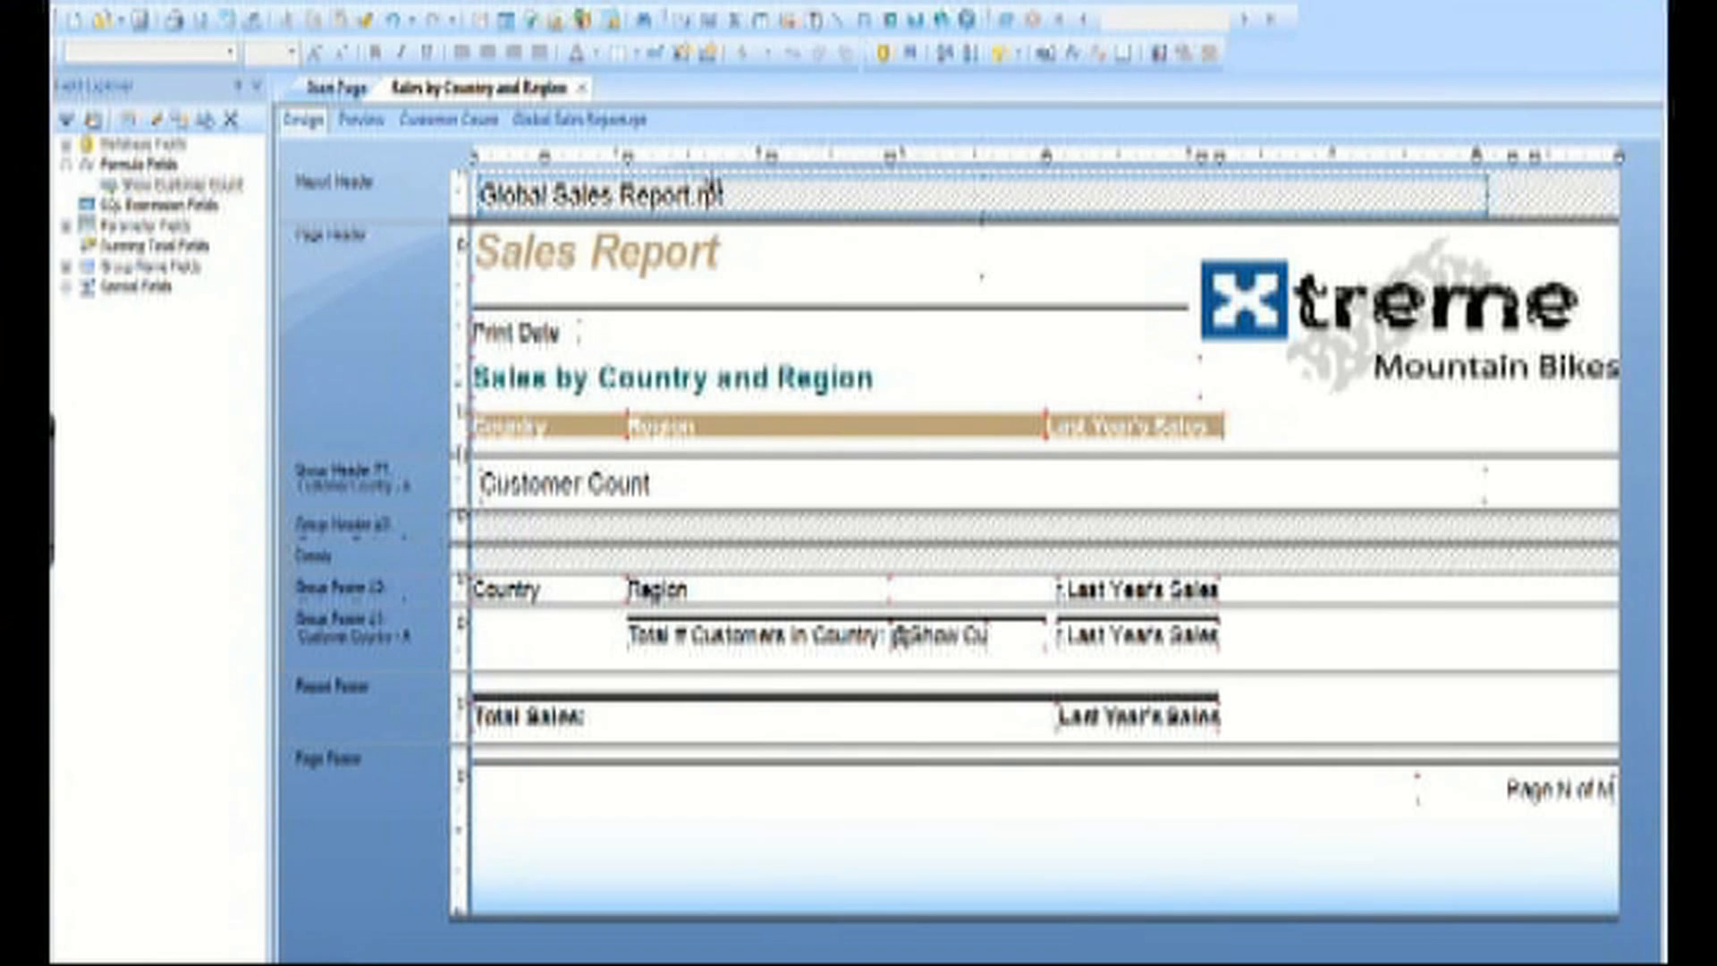
drag(713, 184, 688, 177)
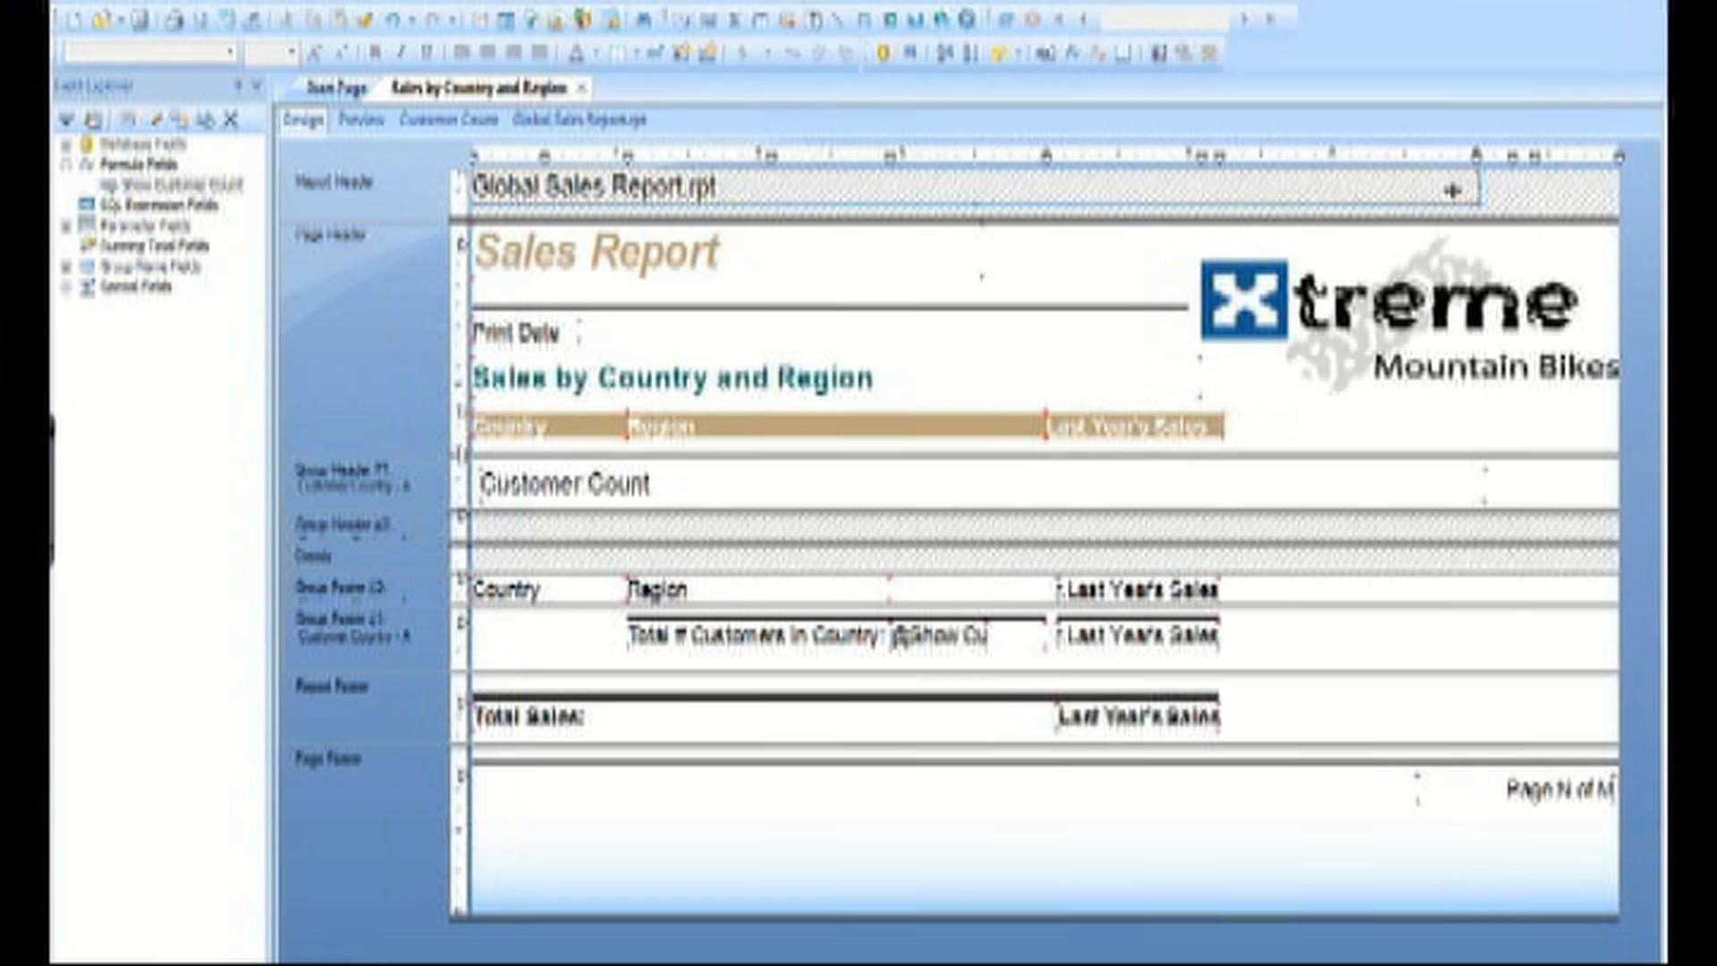
drag(1482, 187, 1614, 192)
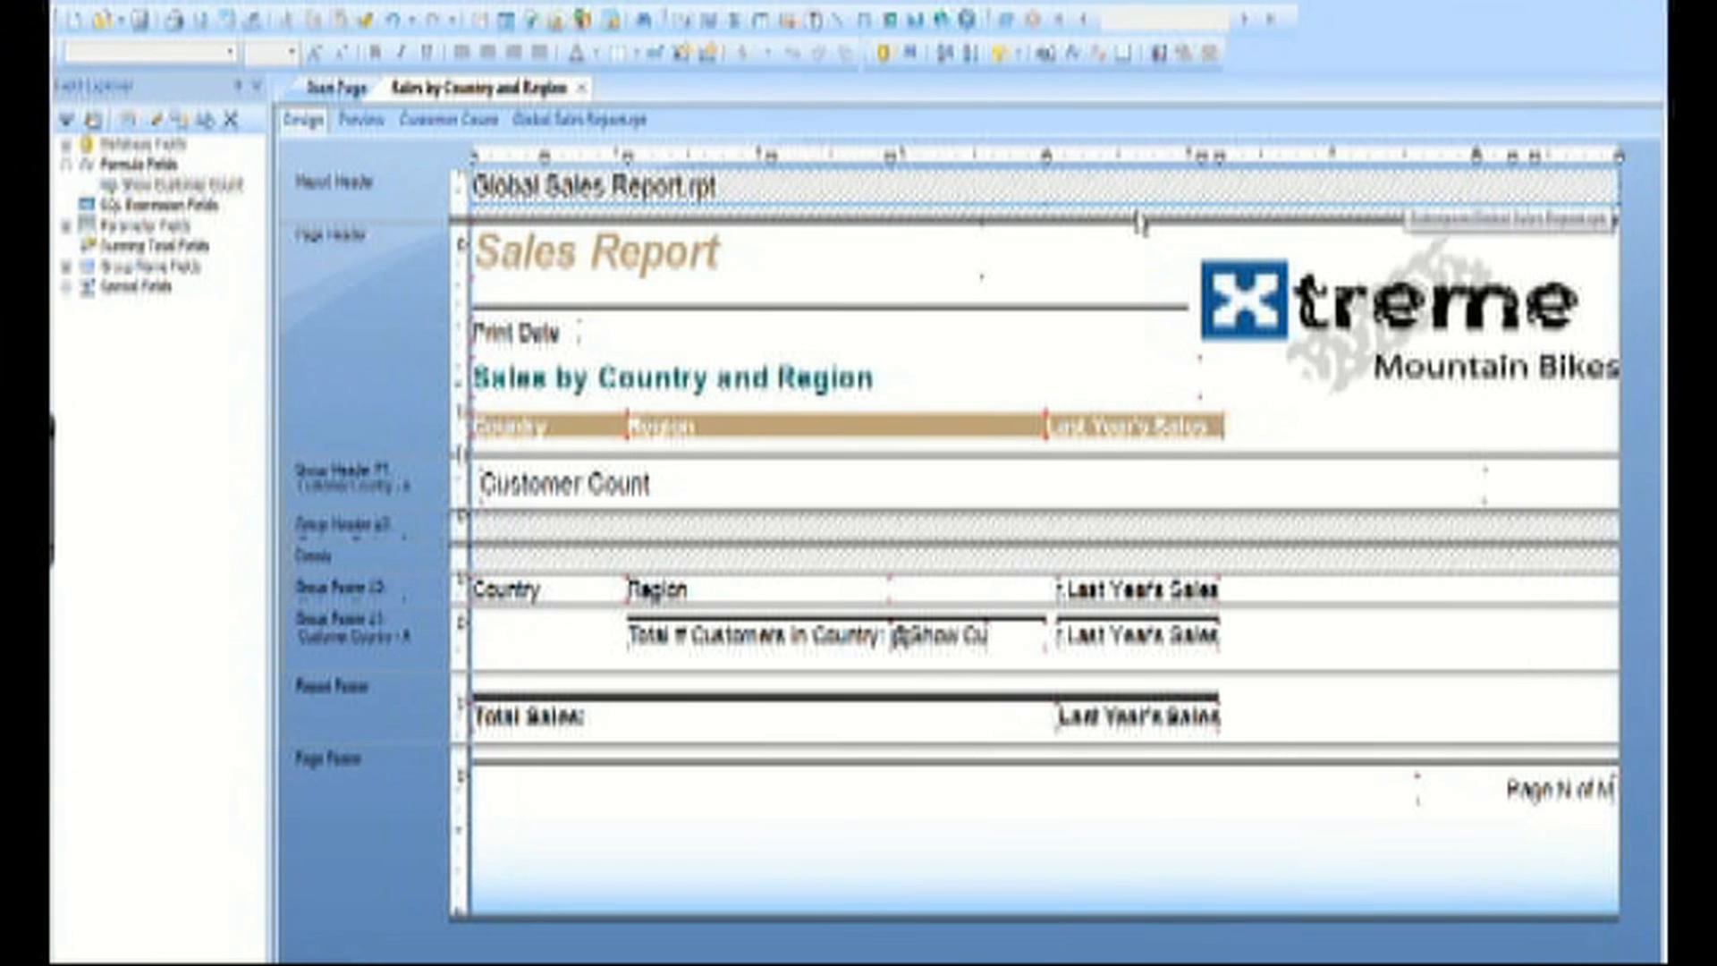
drag(1134, 219, 1133, 207)
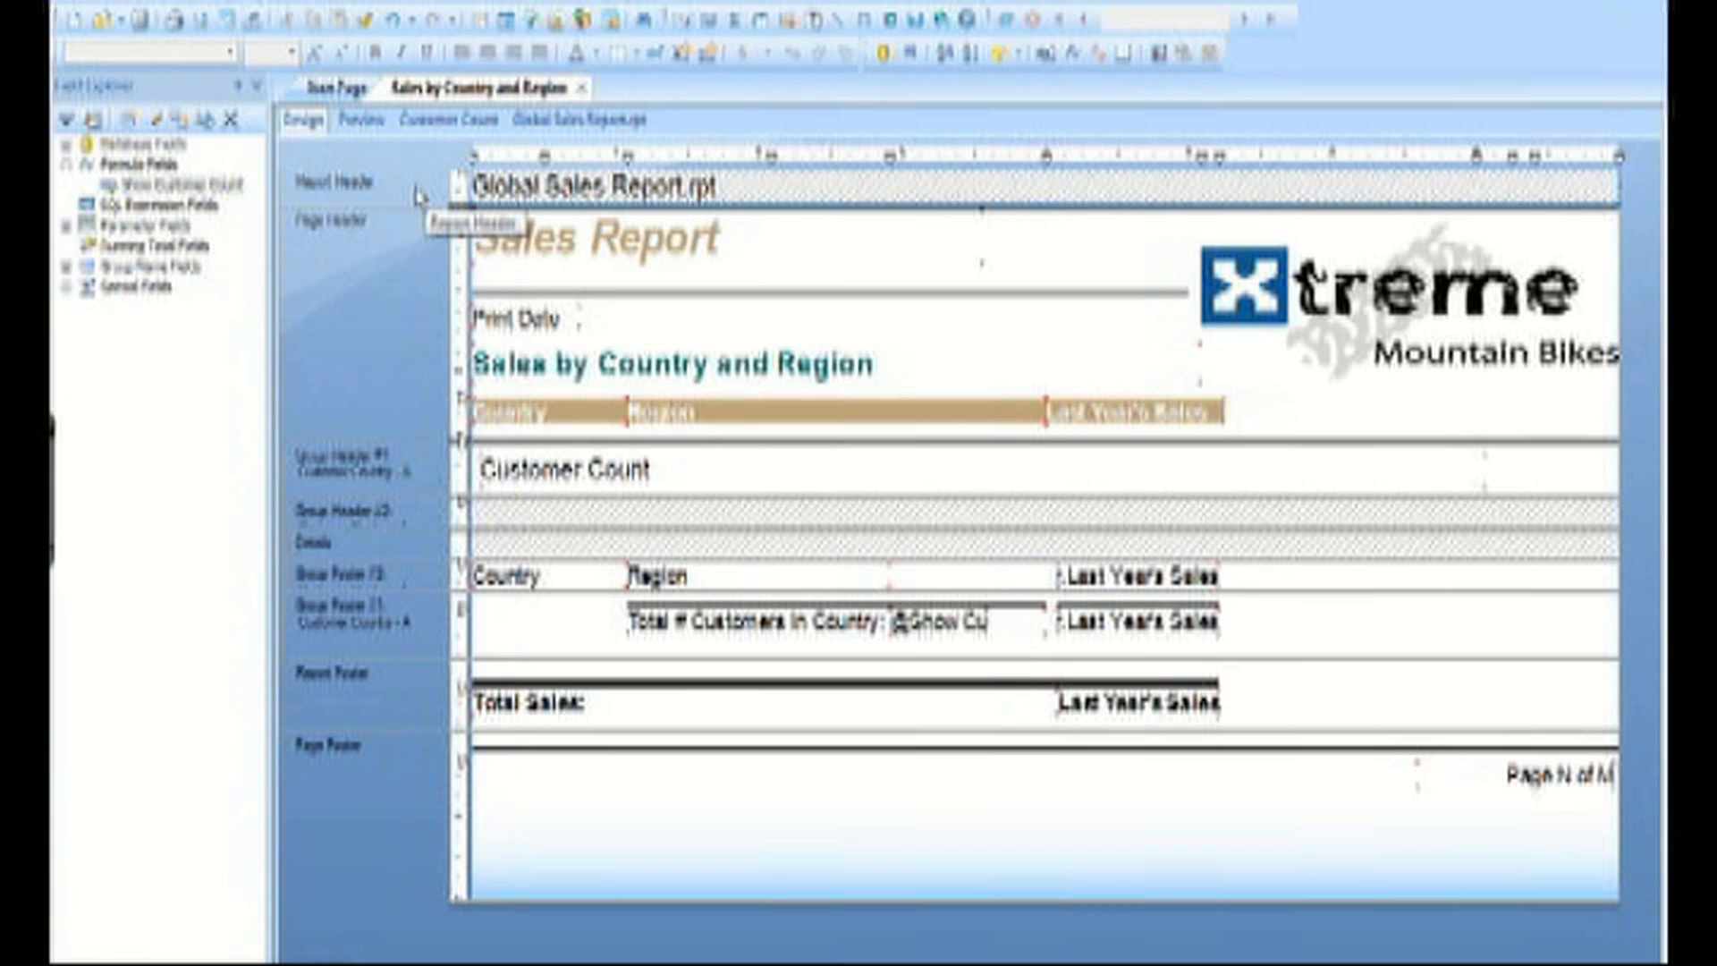
In the Section Expert, turn off suppression of the Report Header and enable New Page After for it
right_click(417, 195)
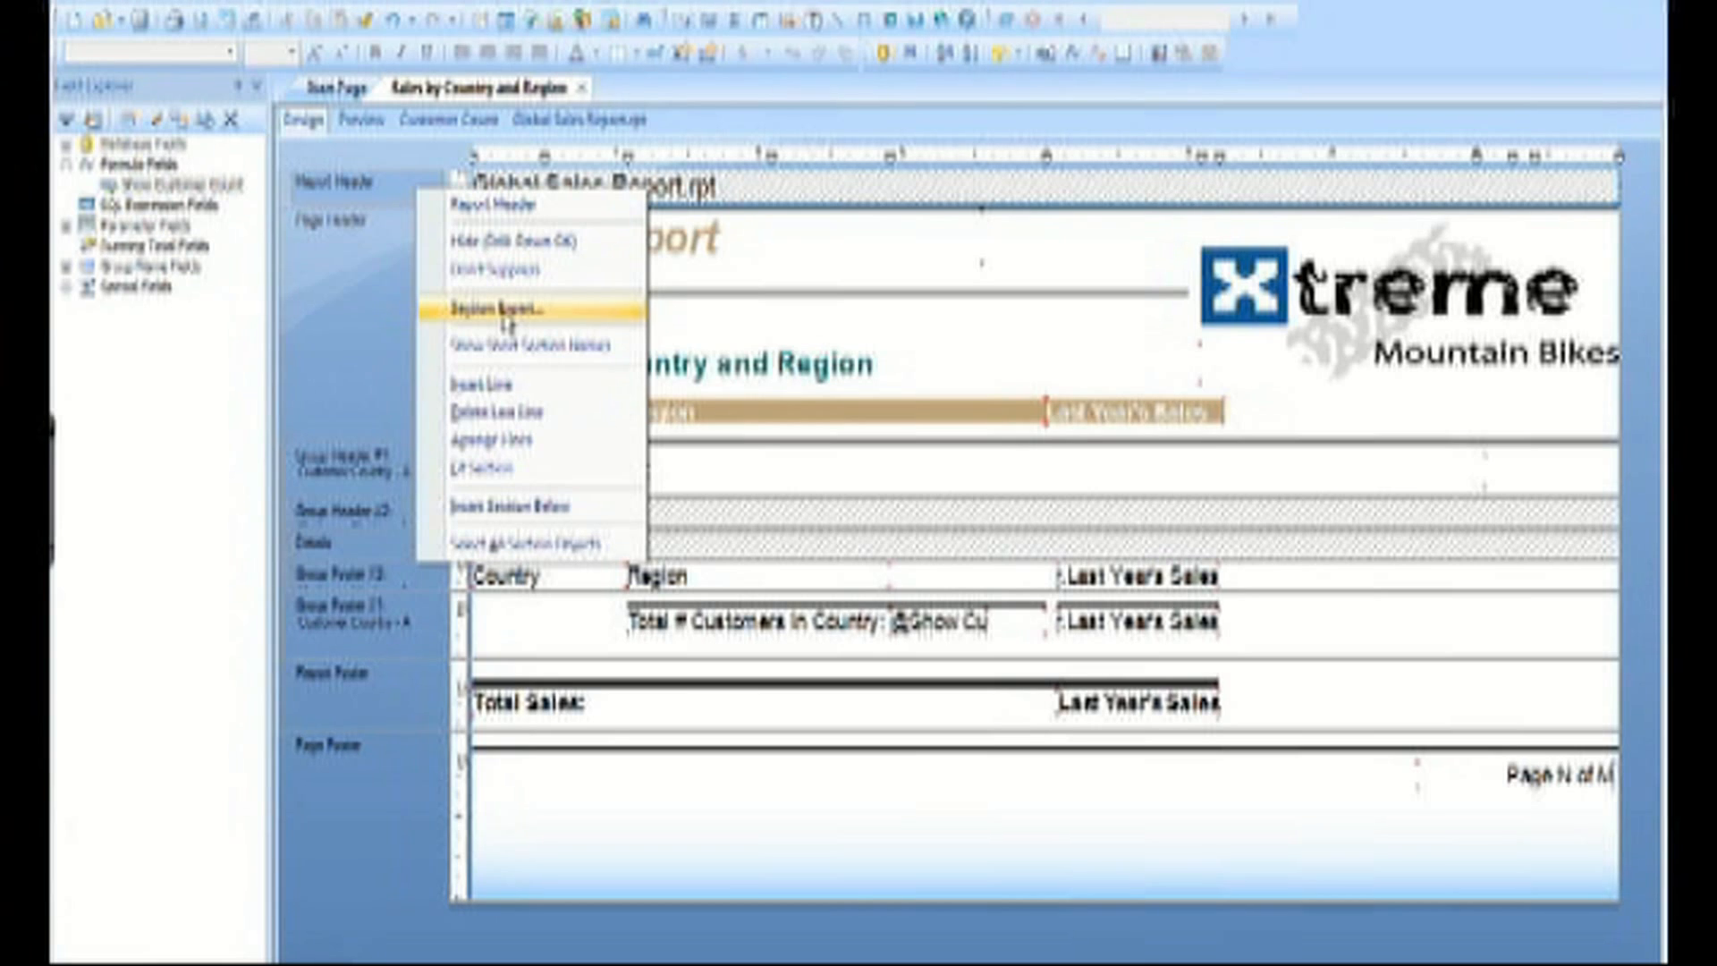
click(506, 313)
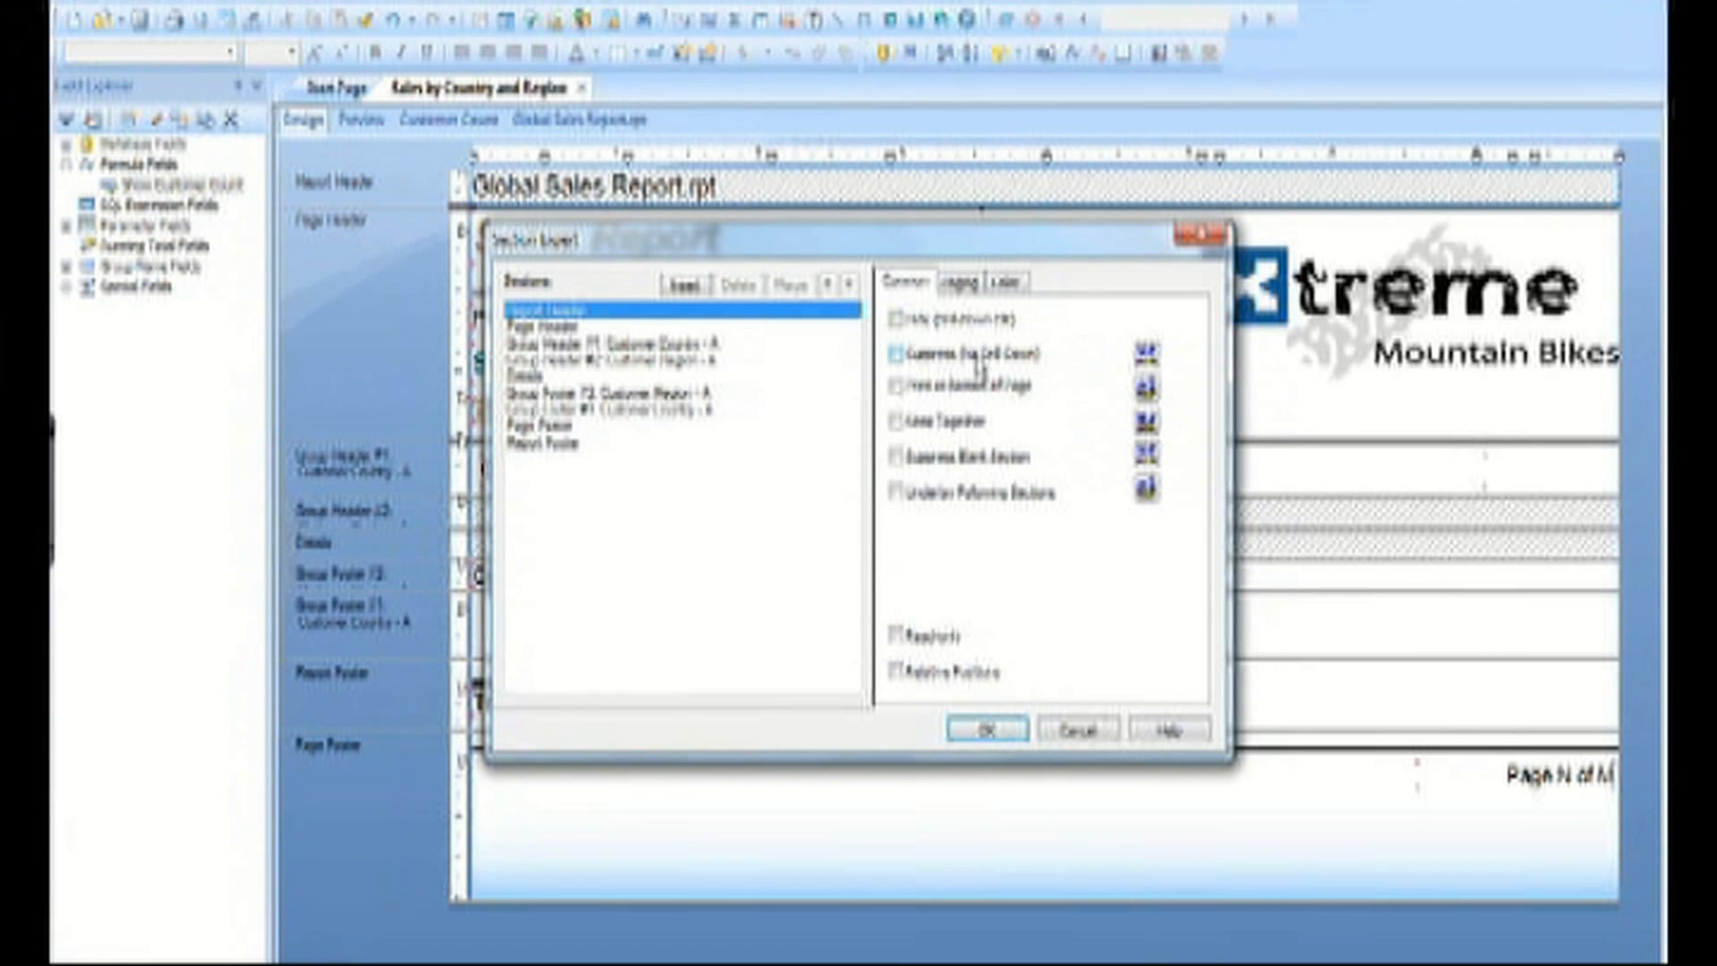
click(961, 282)
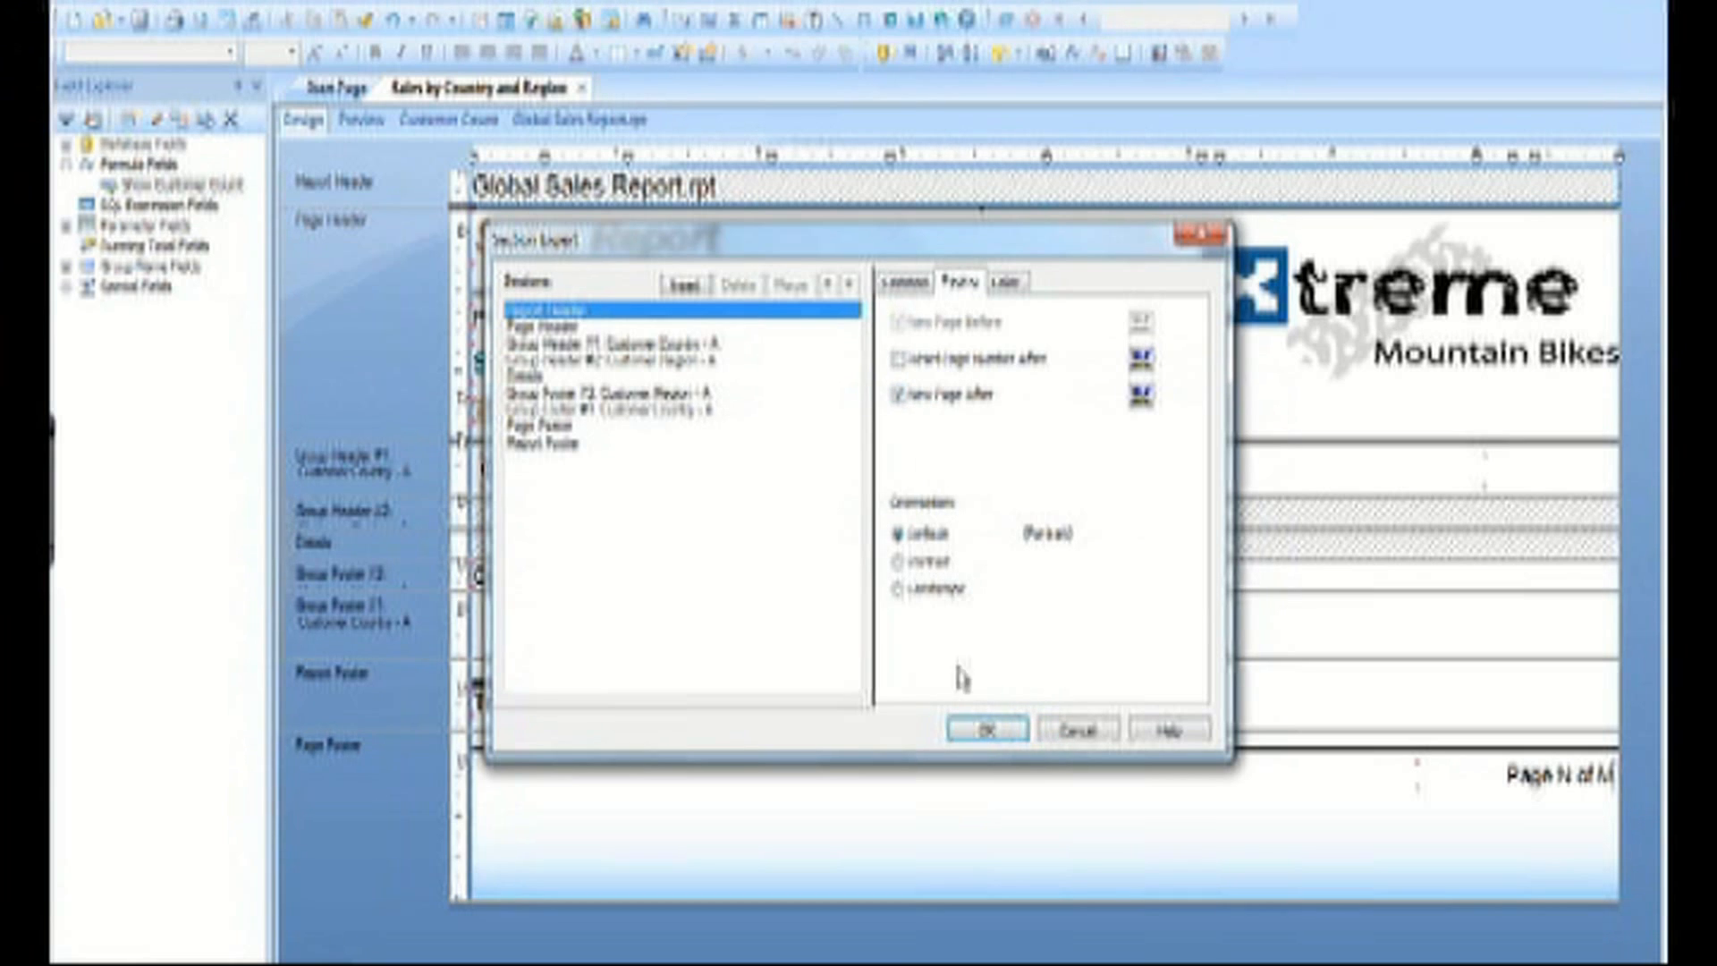
click(977, 734)
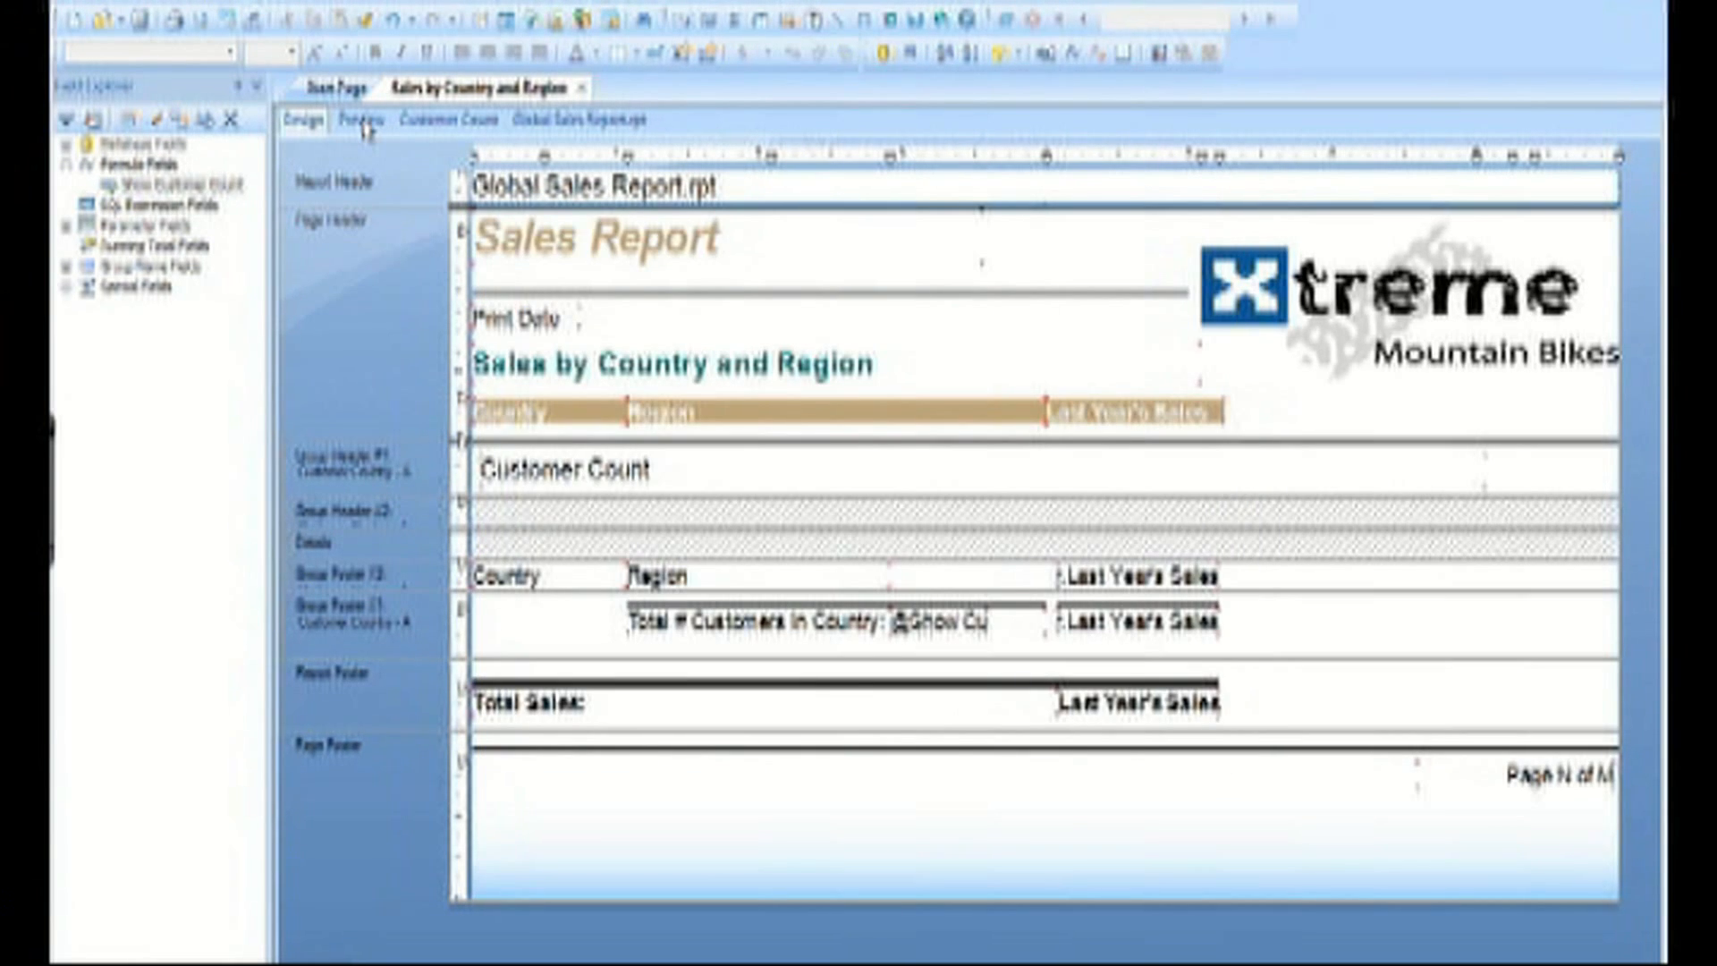
Preview the report and examine the Global Sales Report page and the Sales by Country and Region page following it
click(364, 123)
scroll(568, 325, down, 5)
scroll(576, 320, down, 2)
scroll(1073, 329, up, 5)
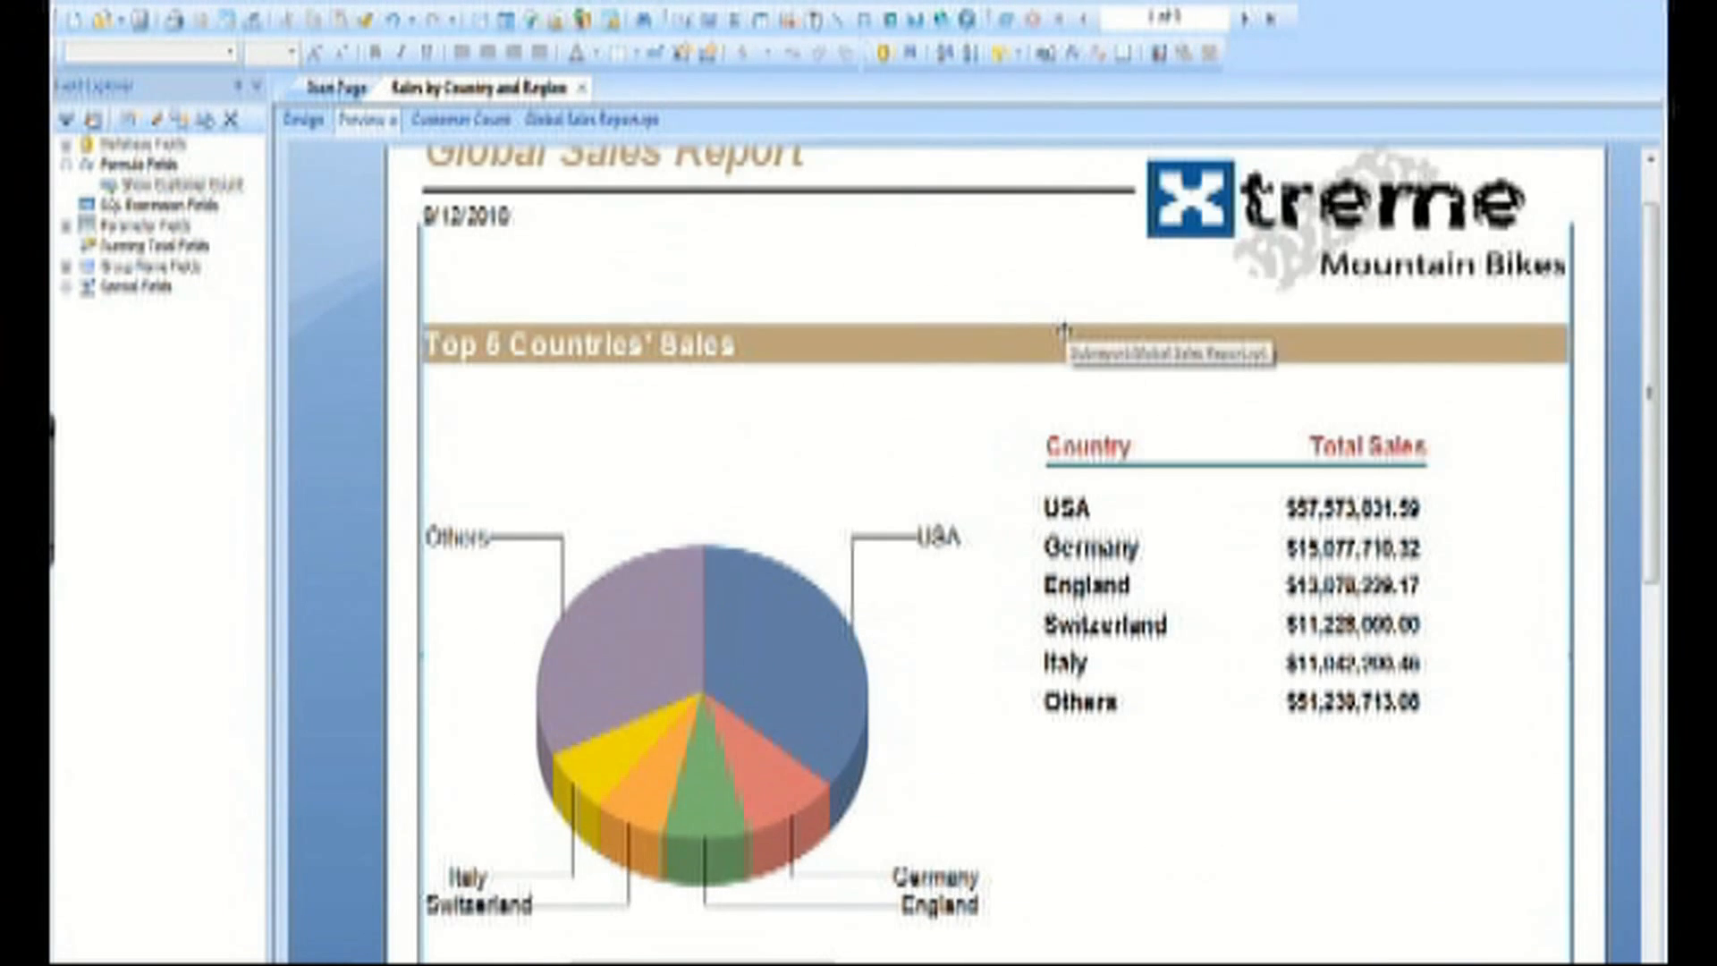
scroll(1073, 329, up, 1)
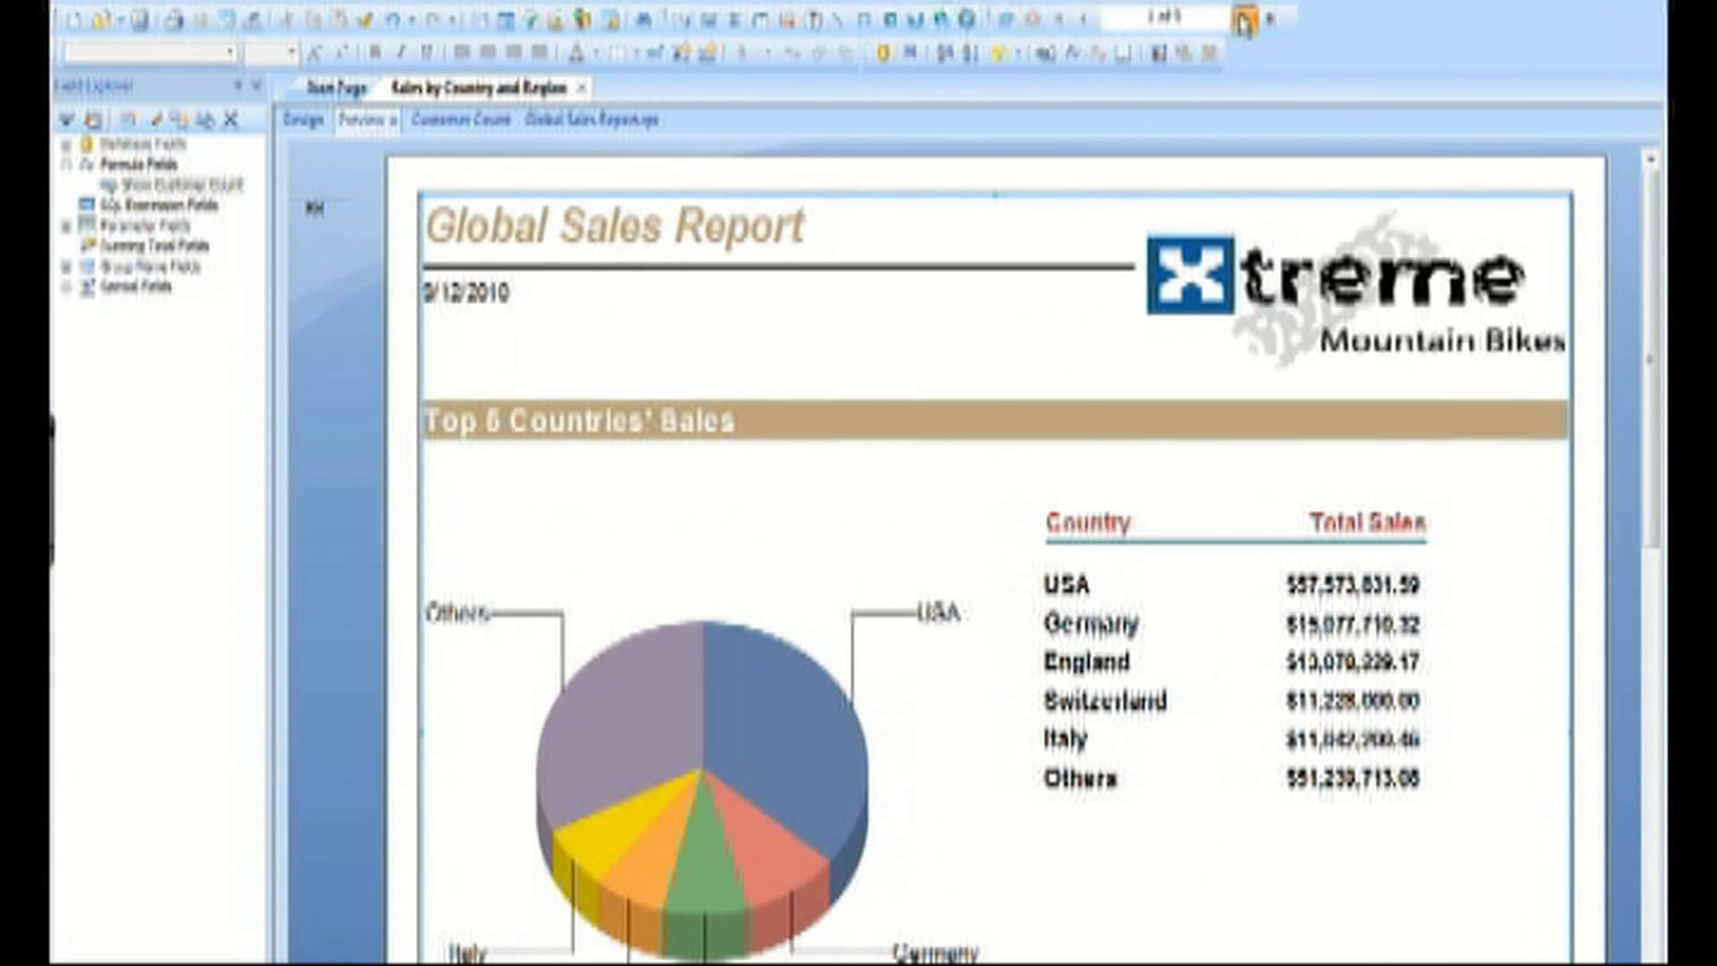
click(1242, 20)
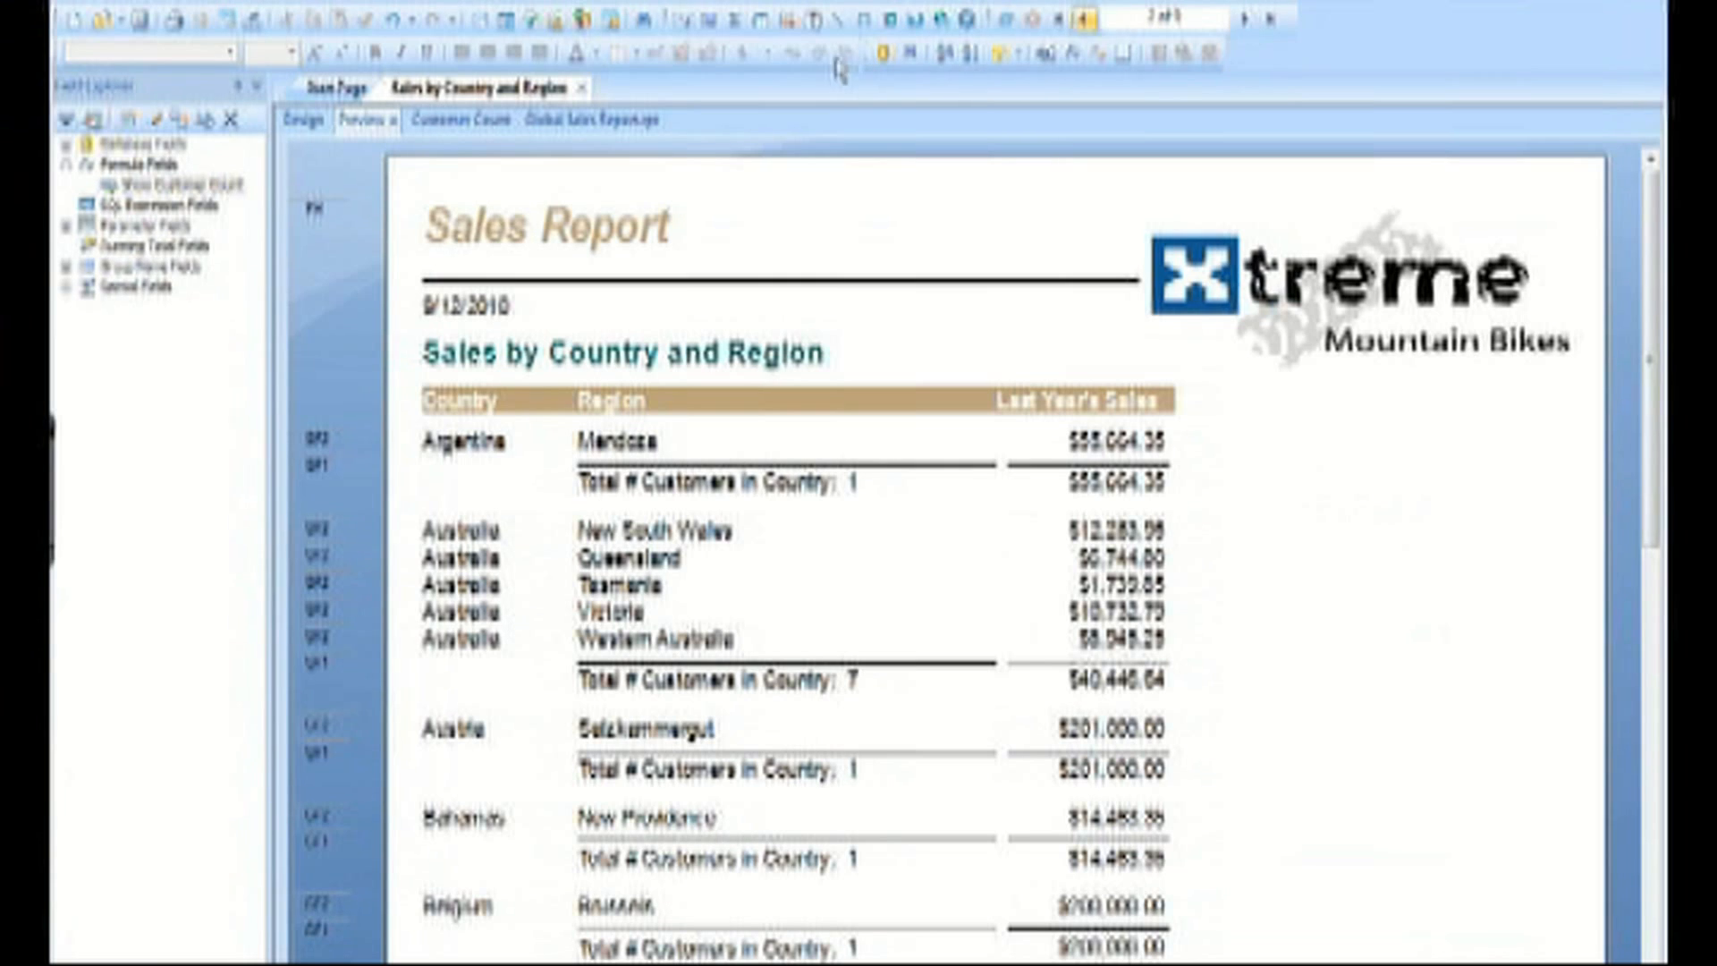
Return to the report's design and insert a new section below the Report Footer
click(304, 125)
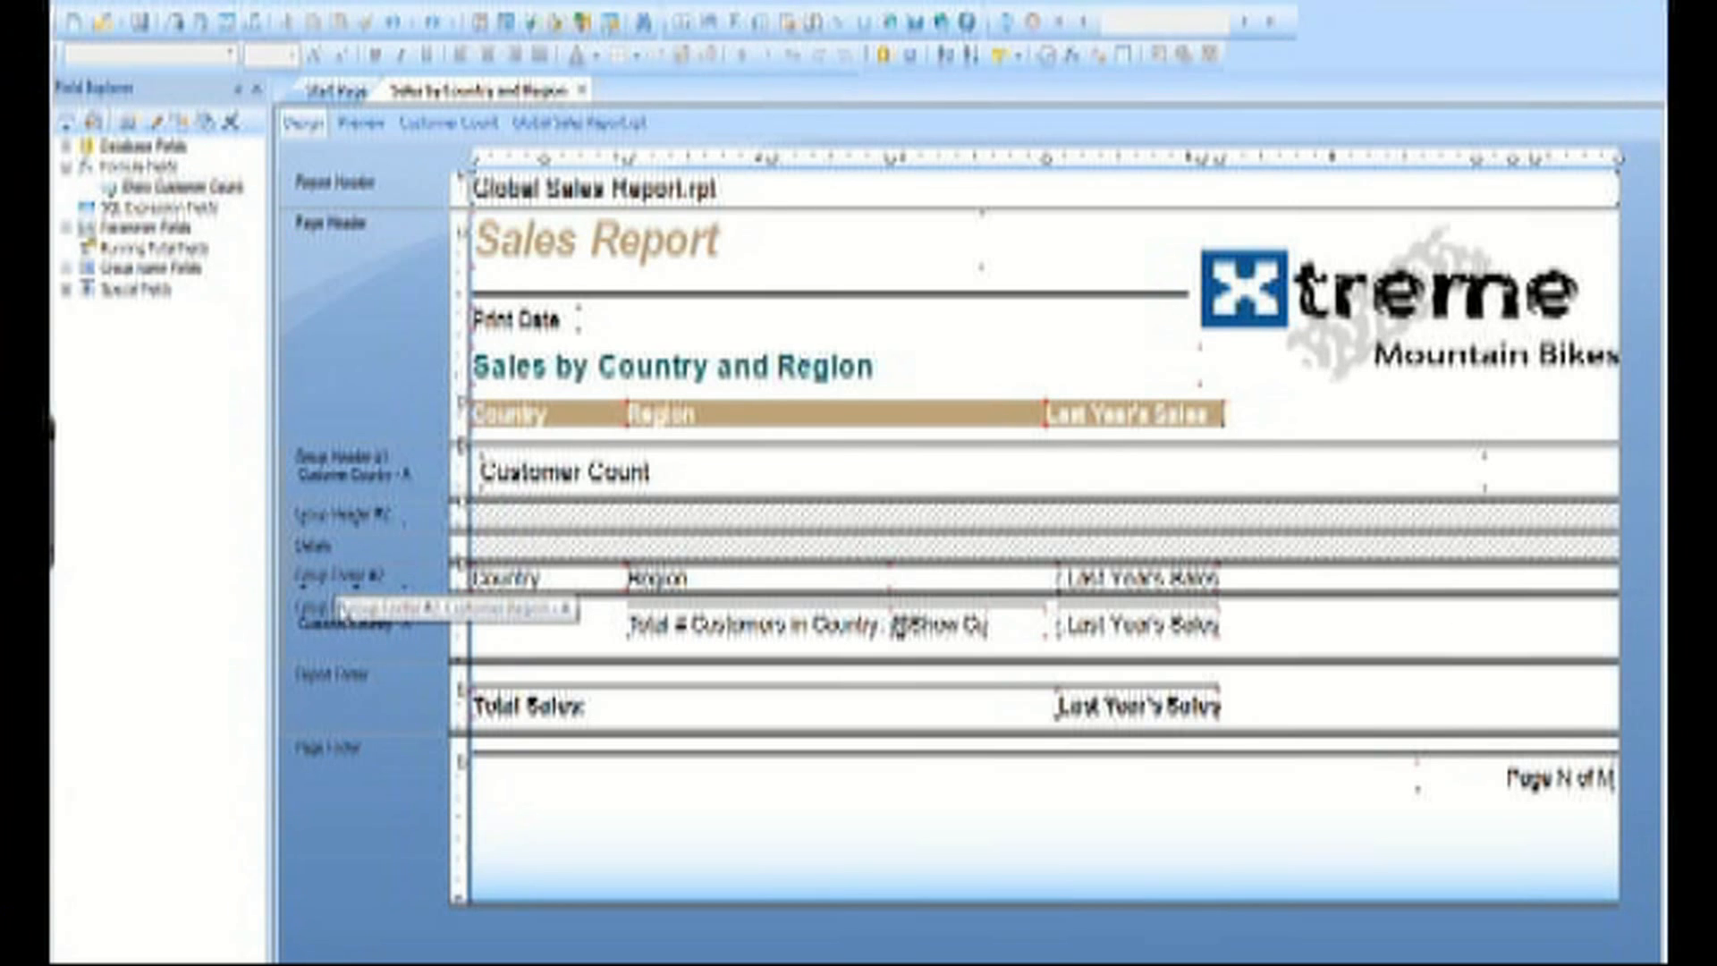
right_click(371, 711)
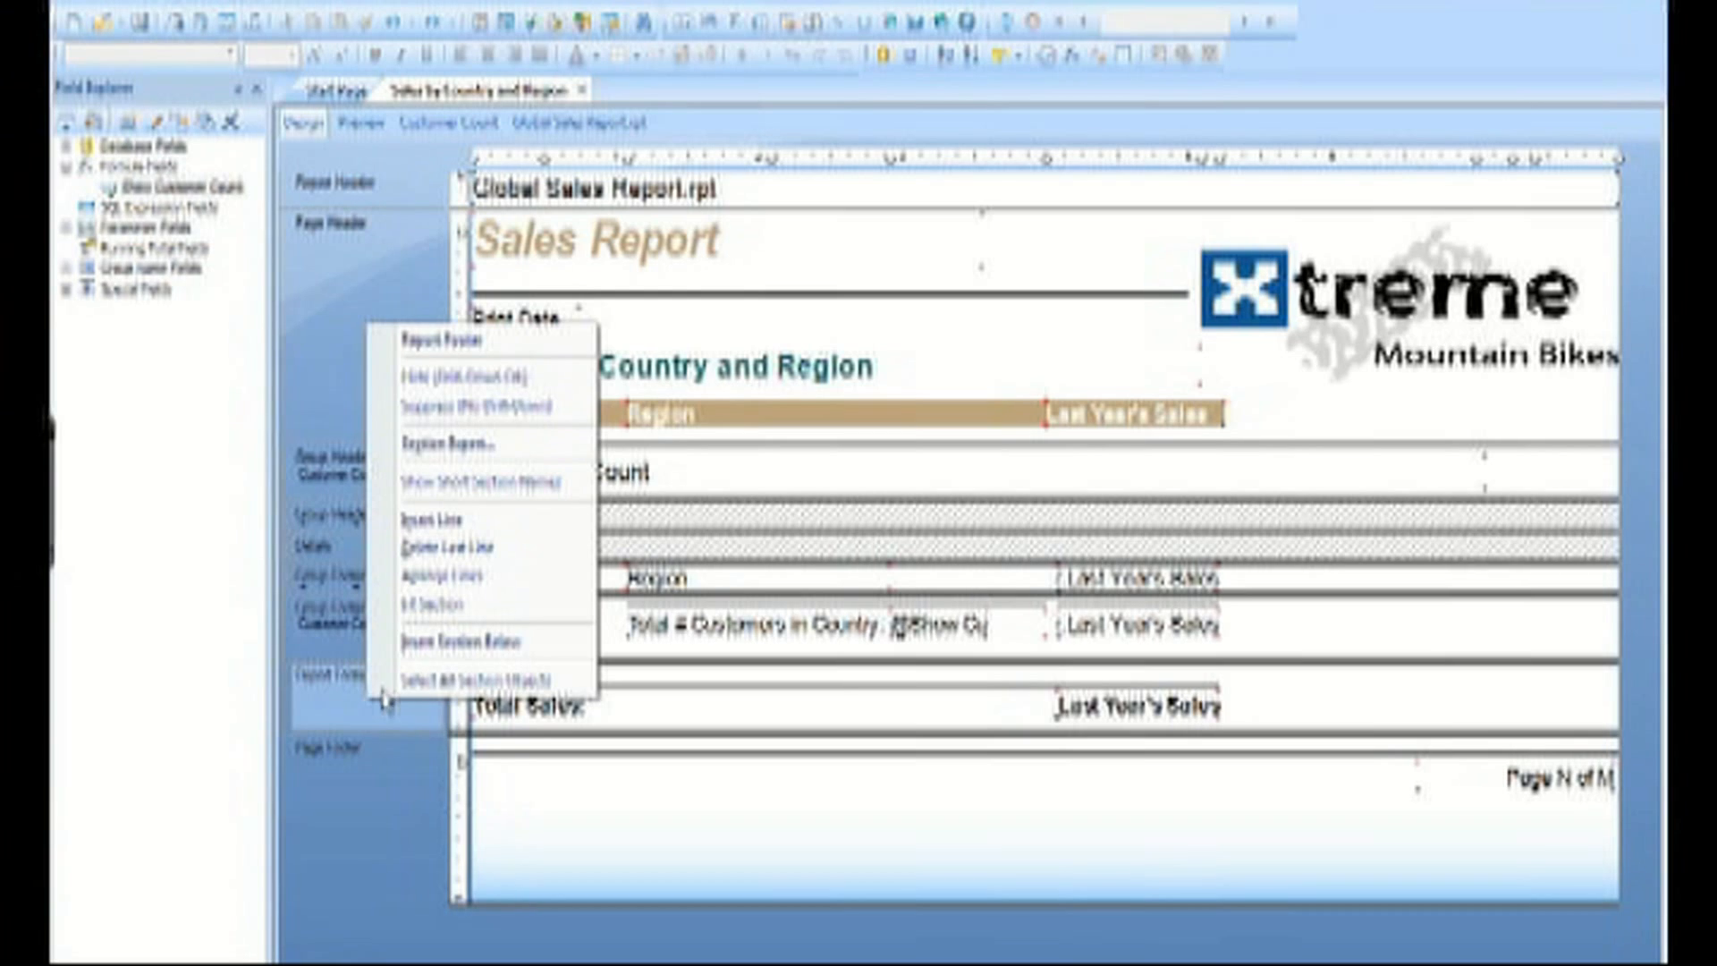
click(441, 642)
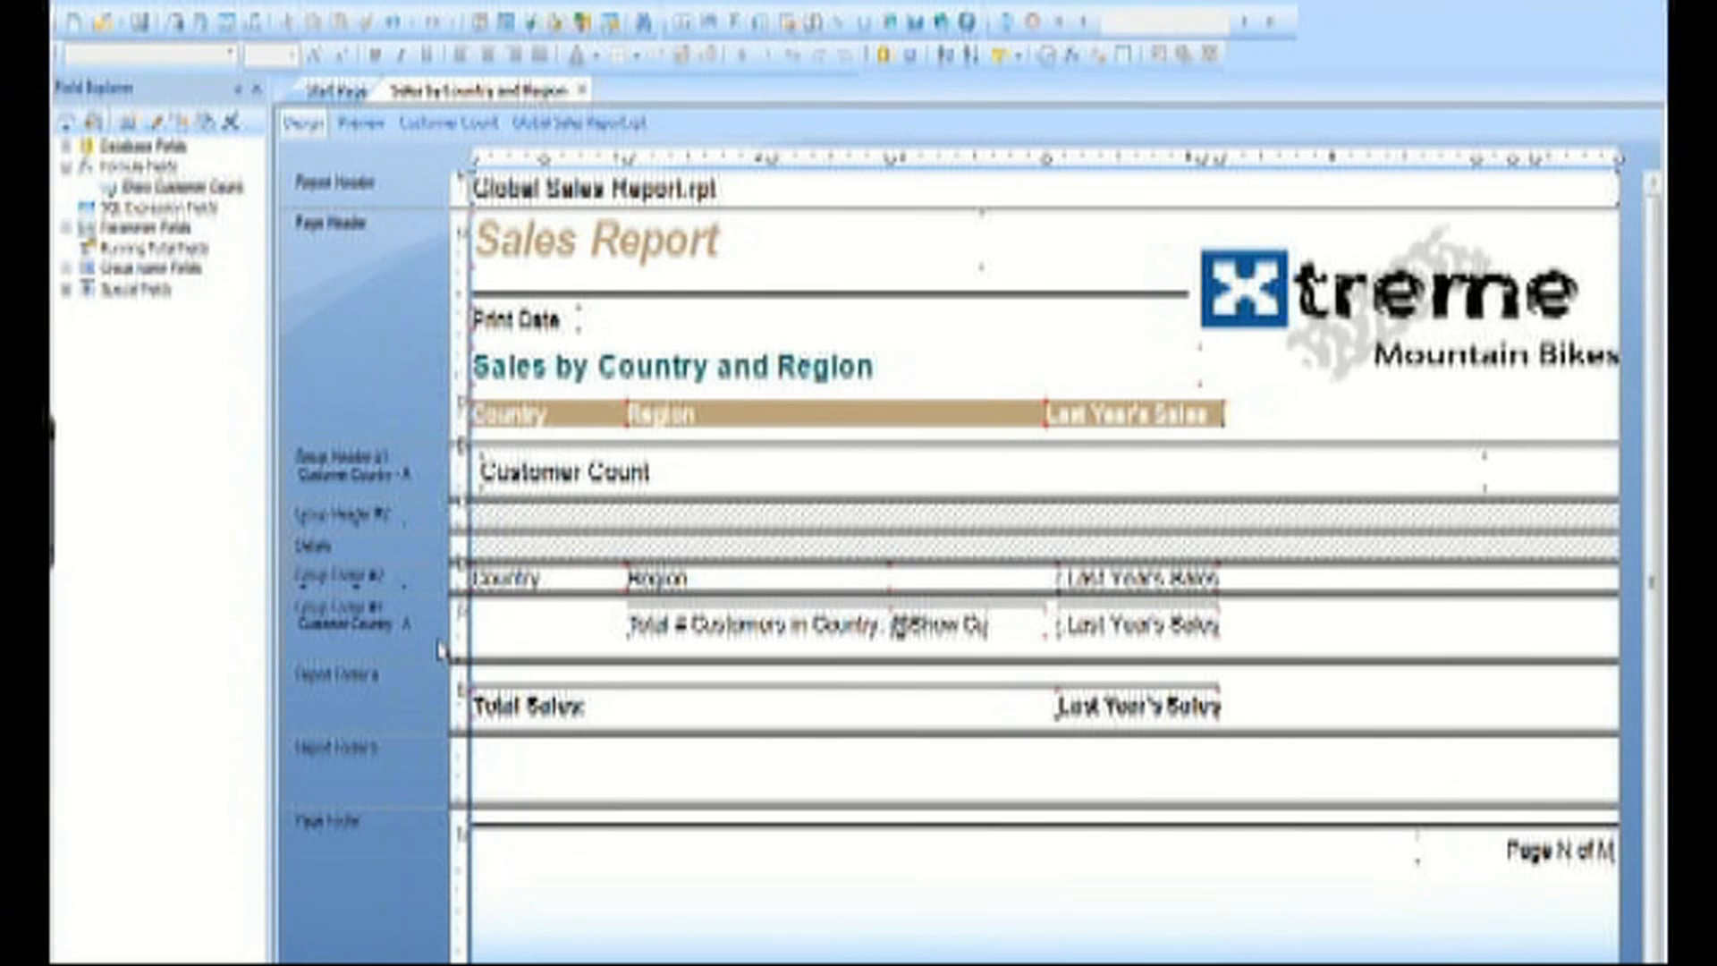
Insert the existing Consolidated Income Statement.rpt as a subreport in Report Footer b
click(219, 16)
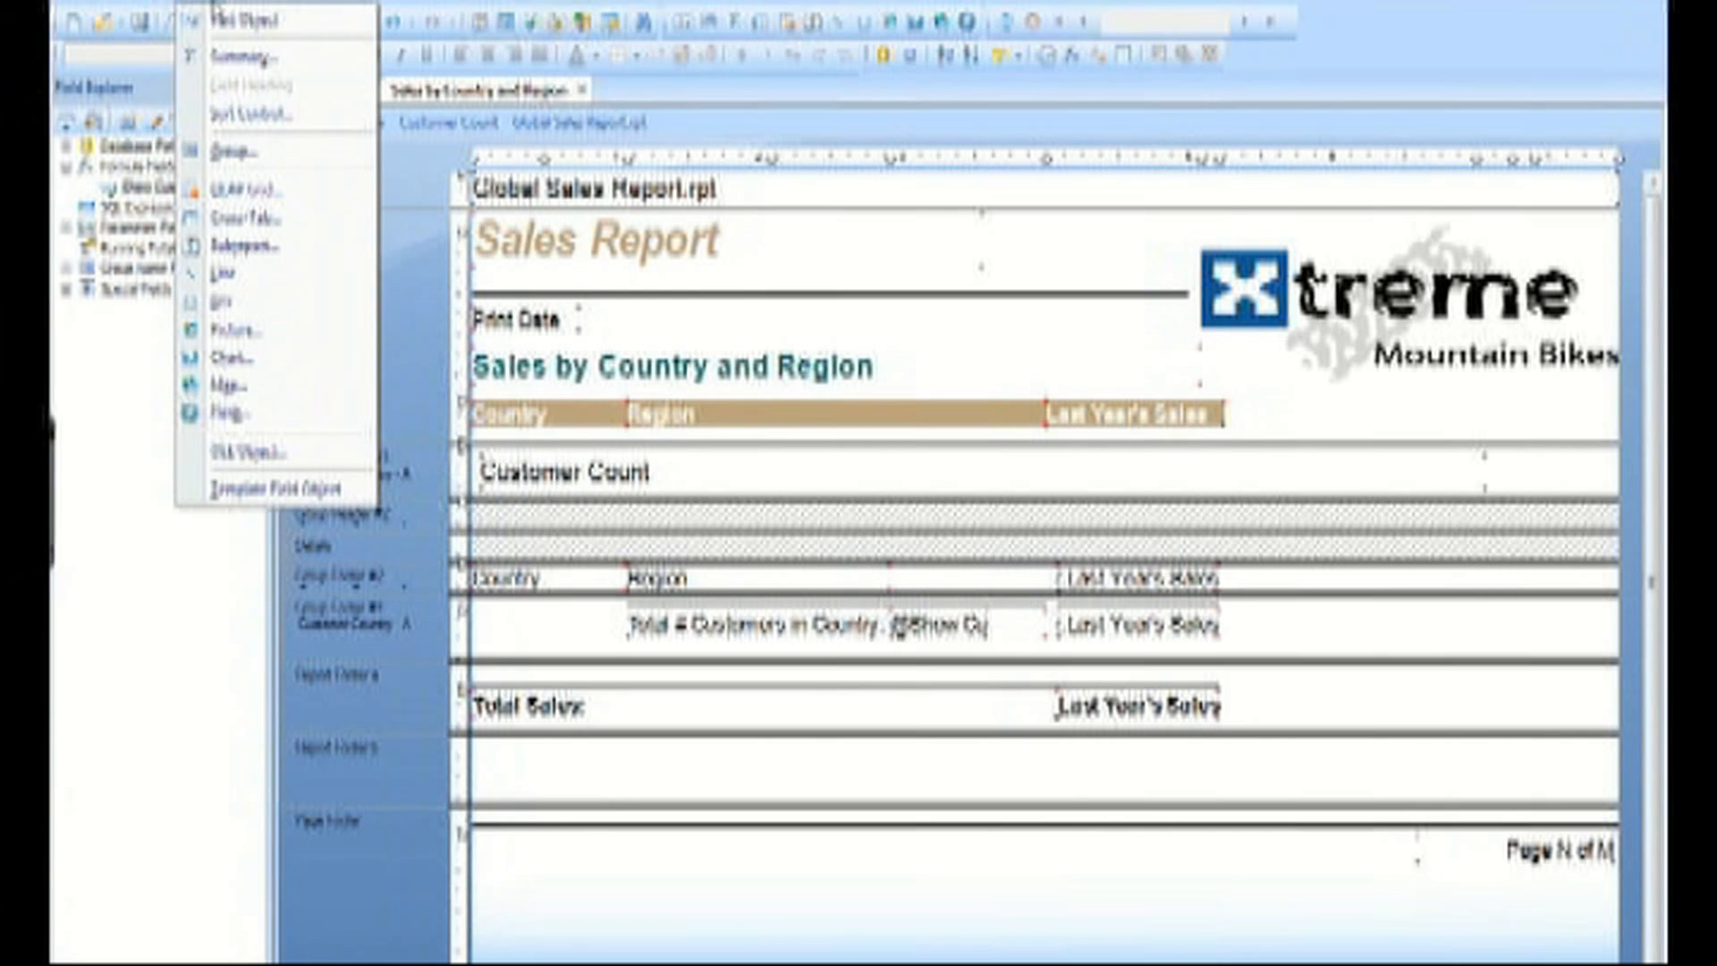
click(283, 242)
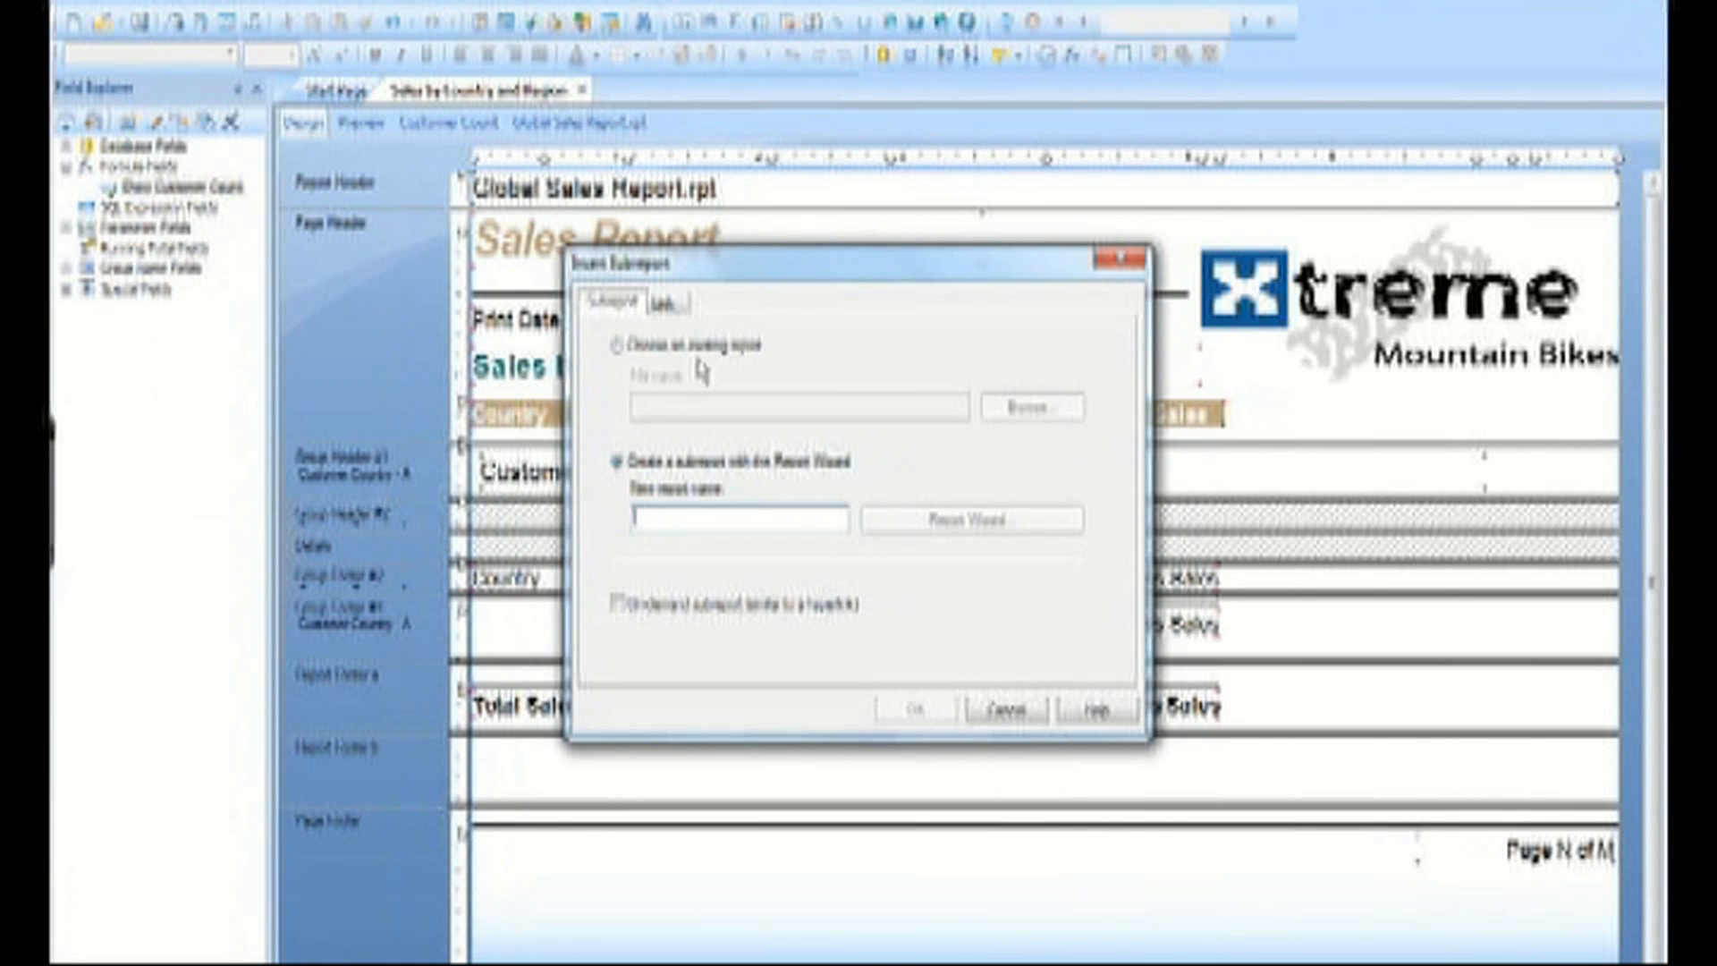
click(702, 347)
click(994, 412)
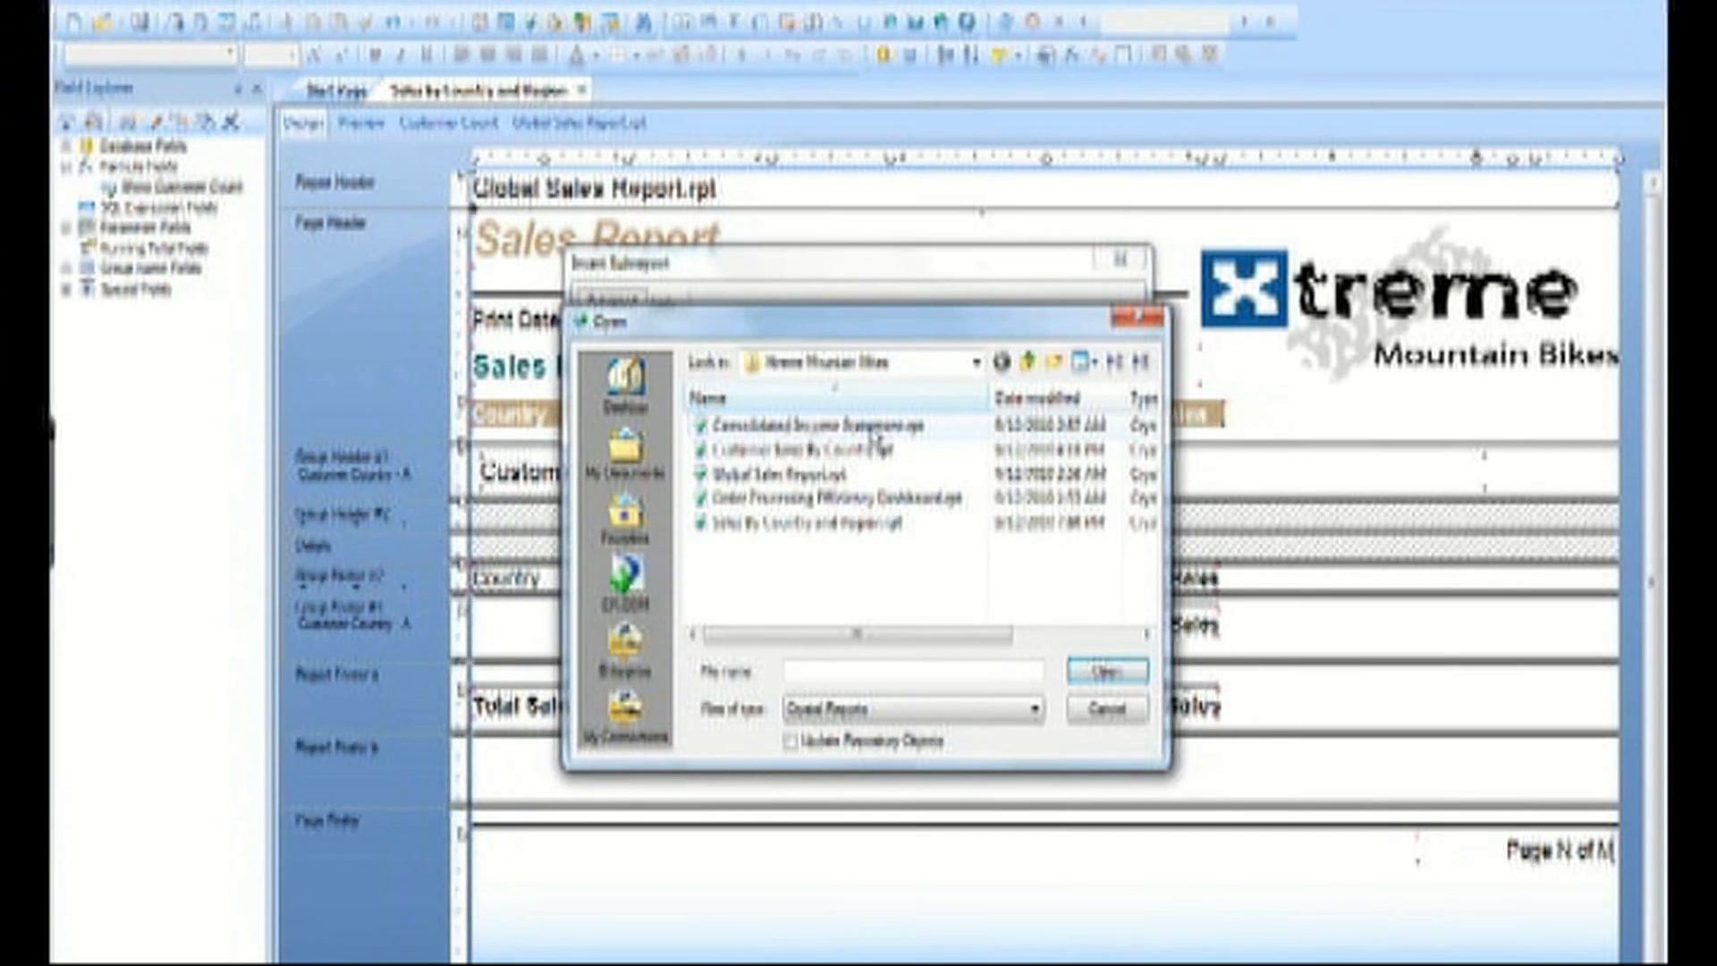
click(875, 430)
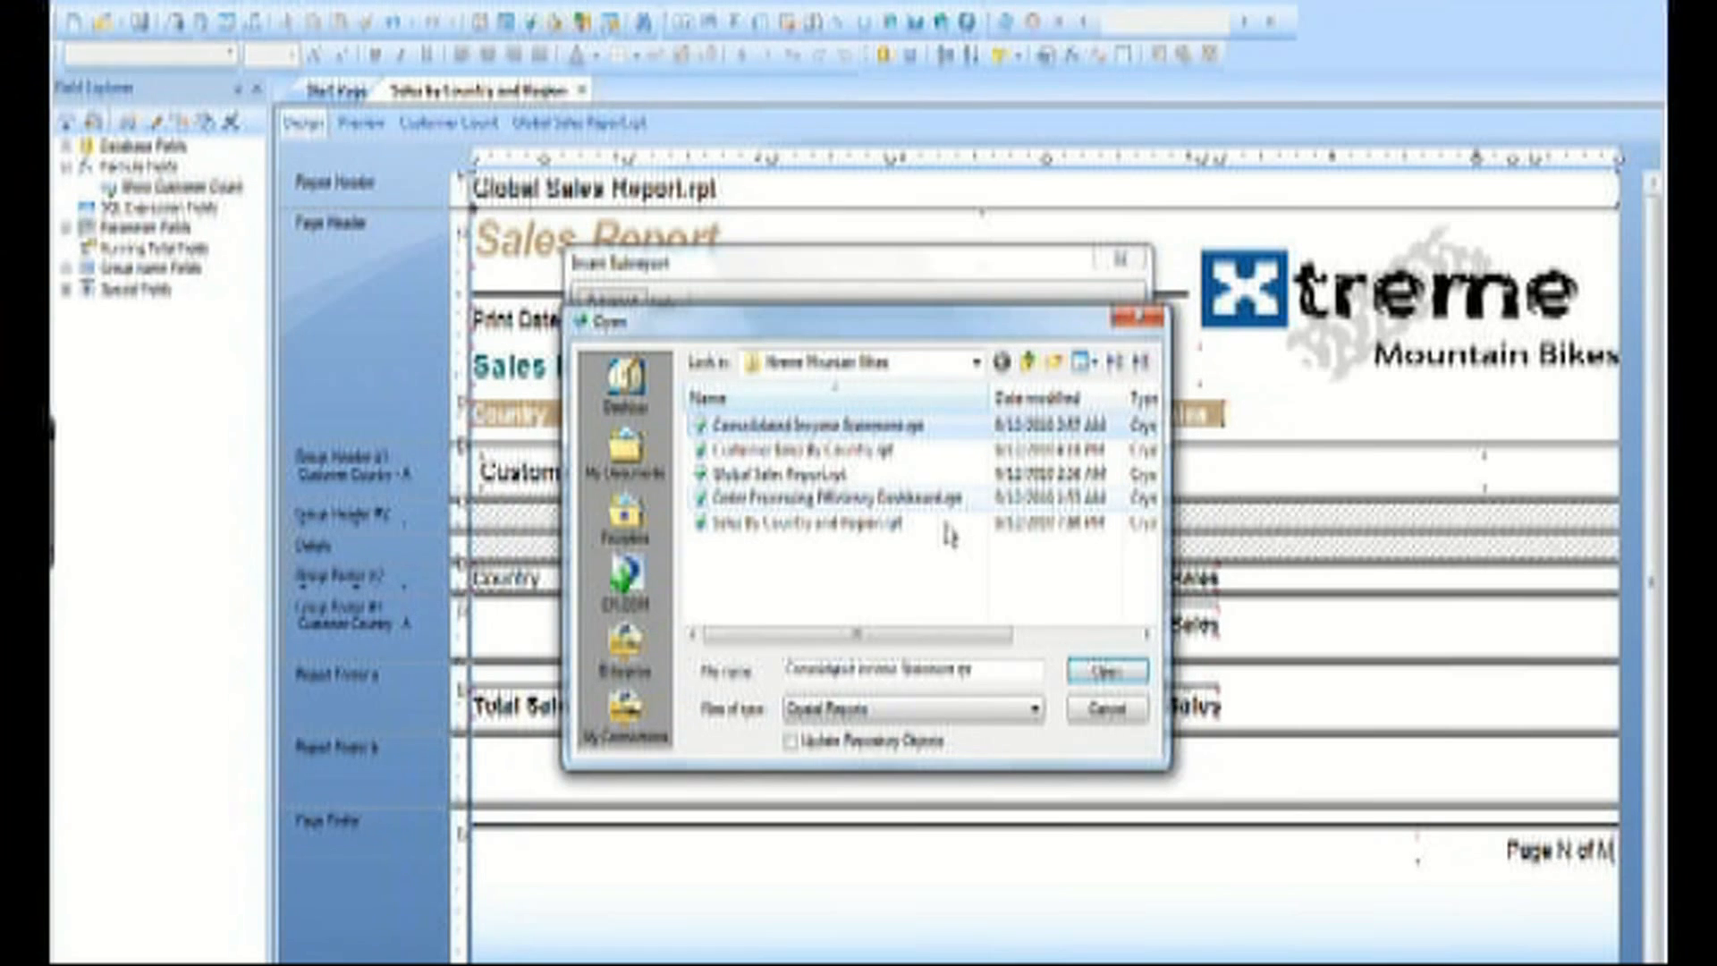
click(1092, 681)
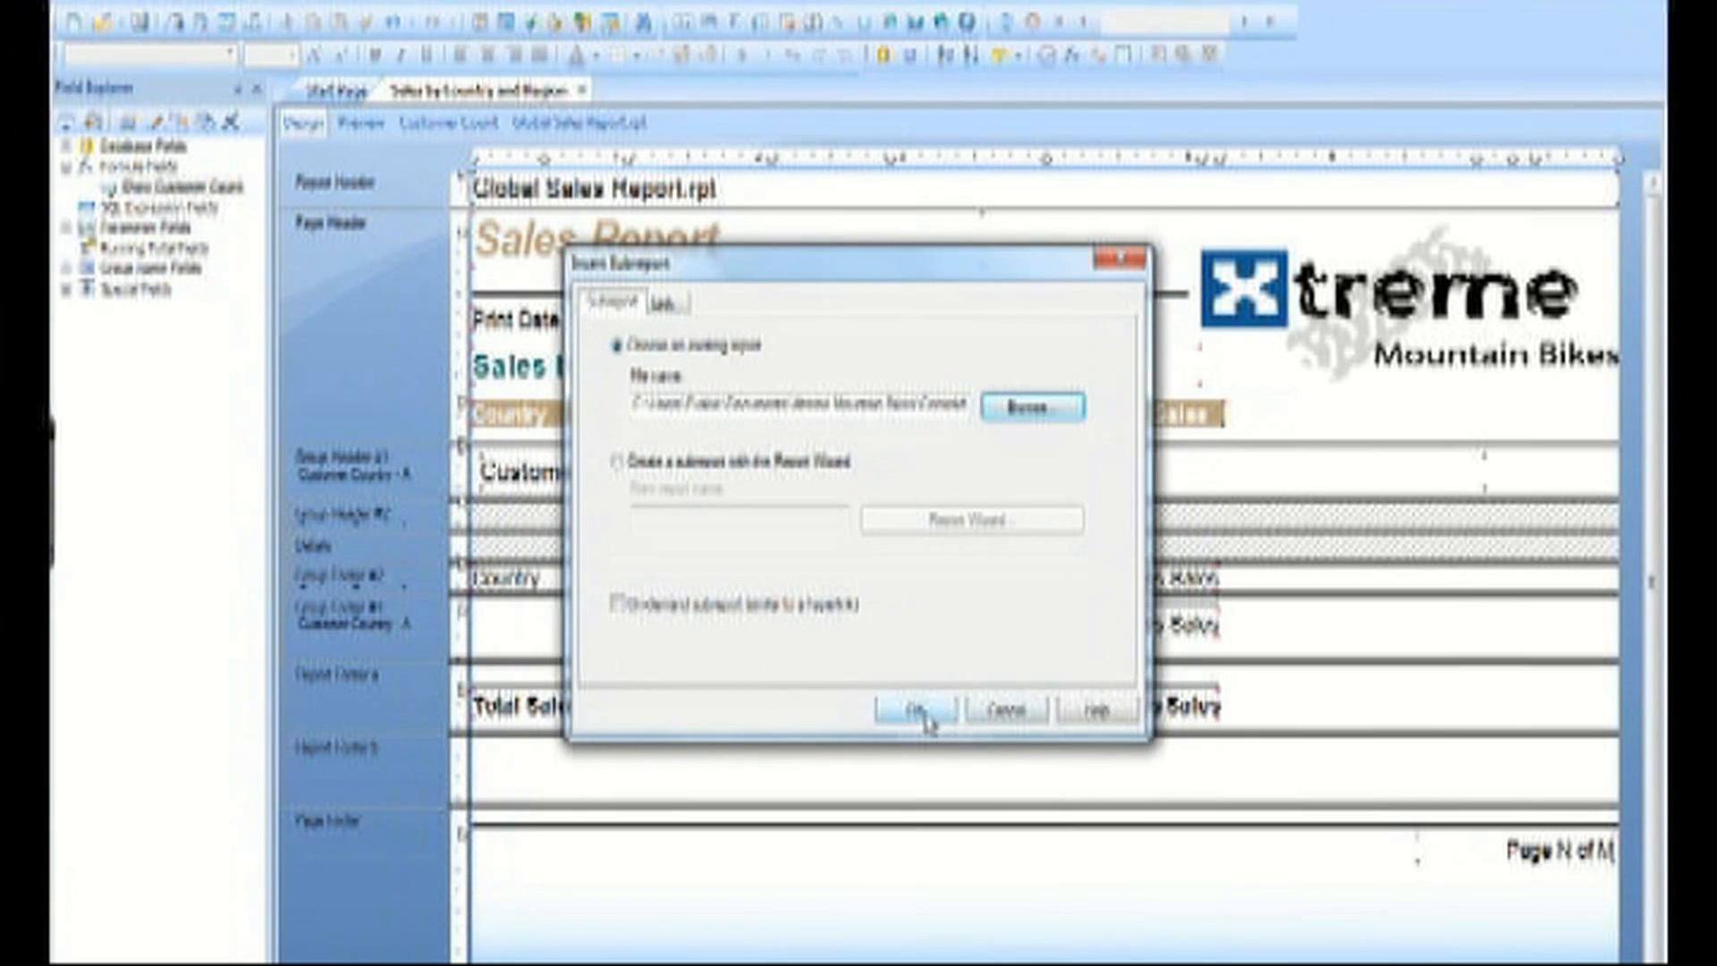
click(921, 715)
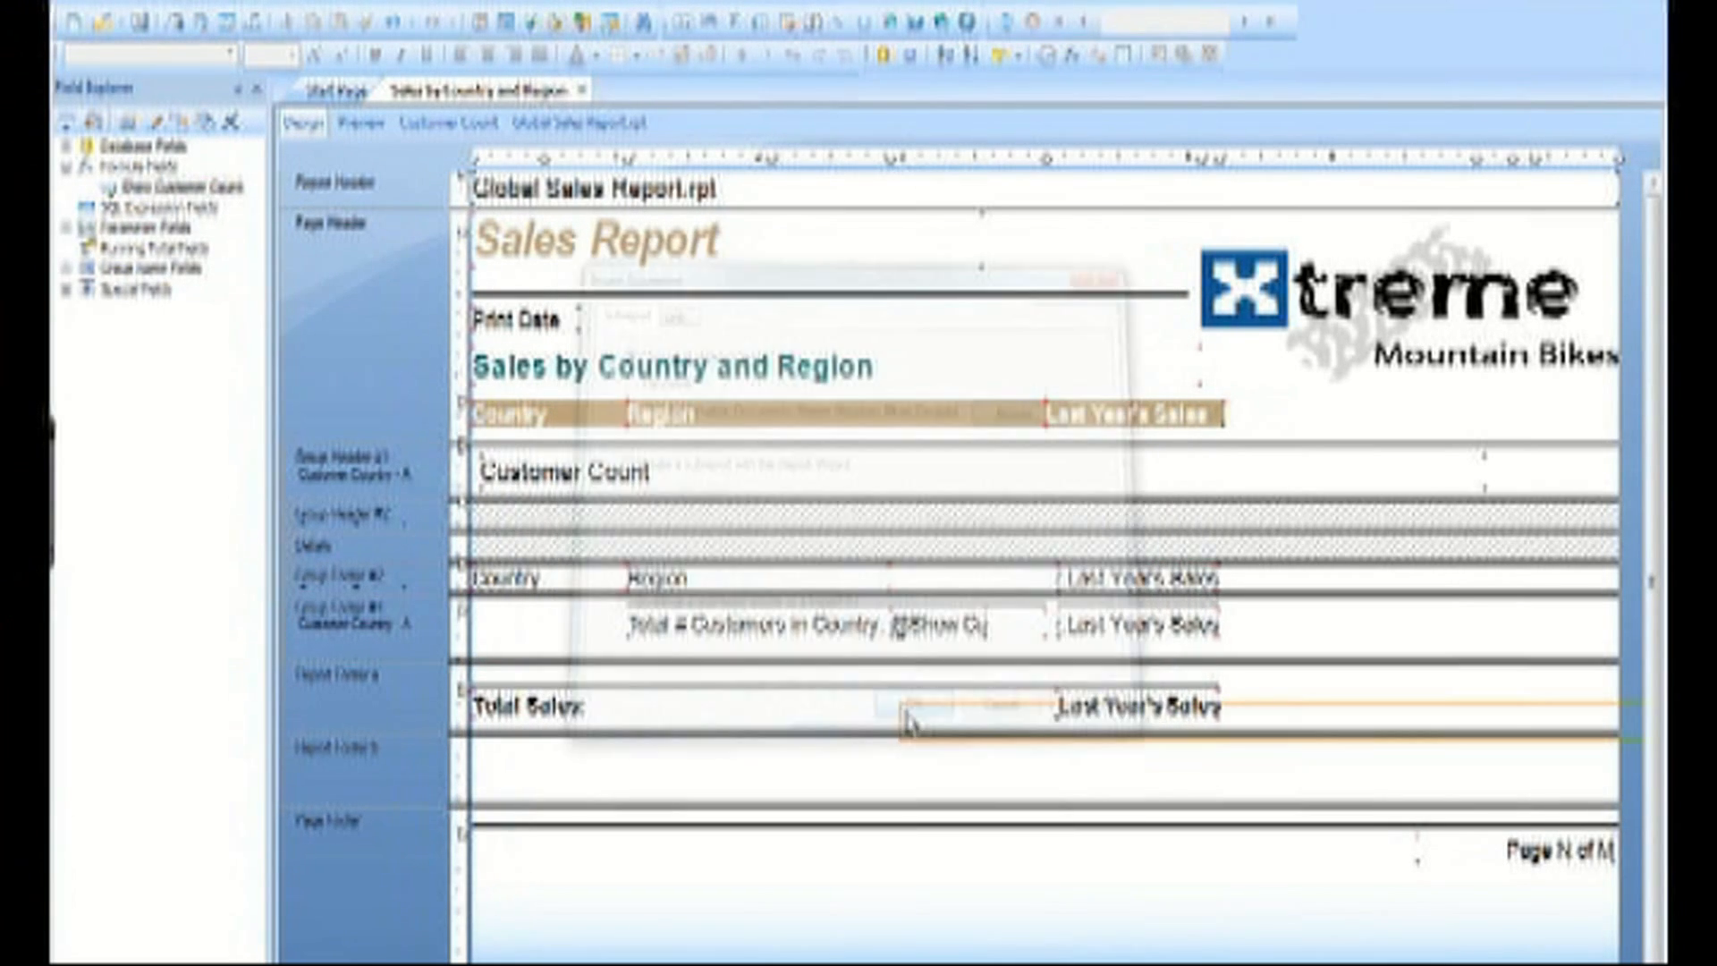
click(483, 754)
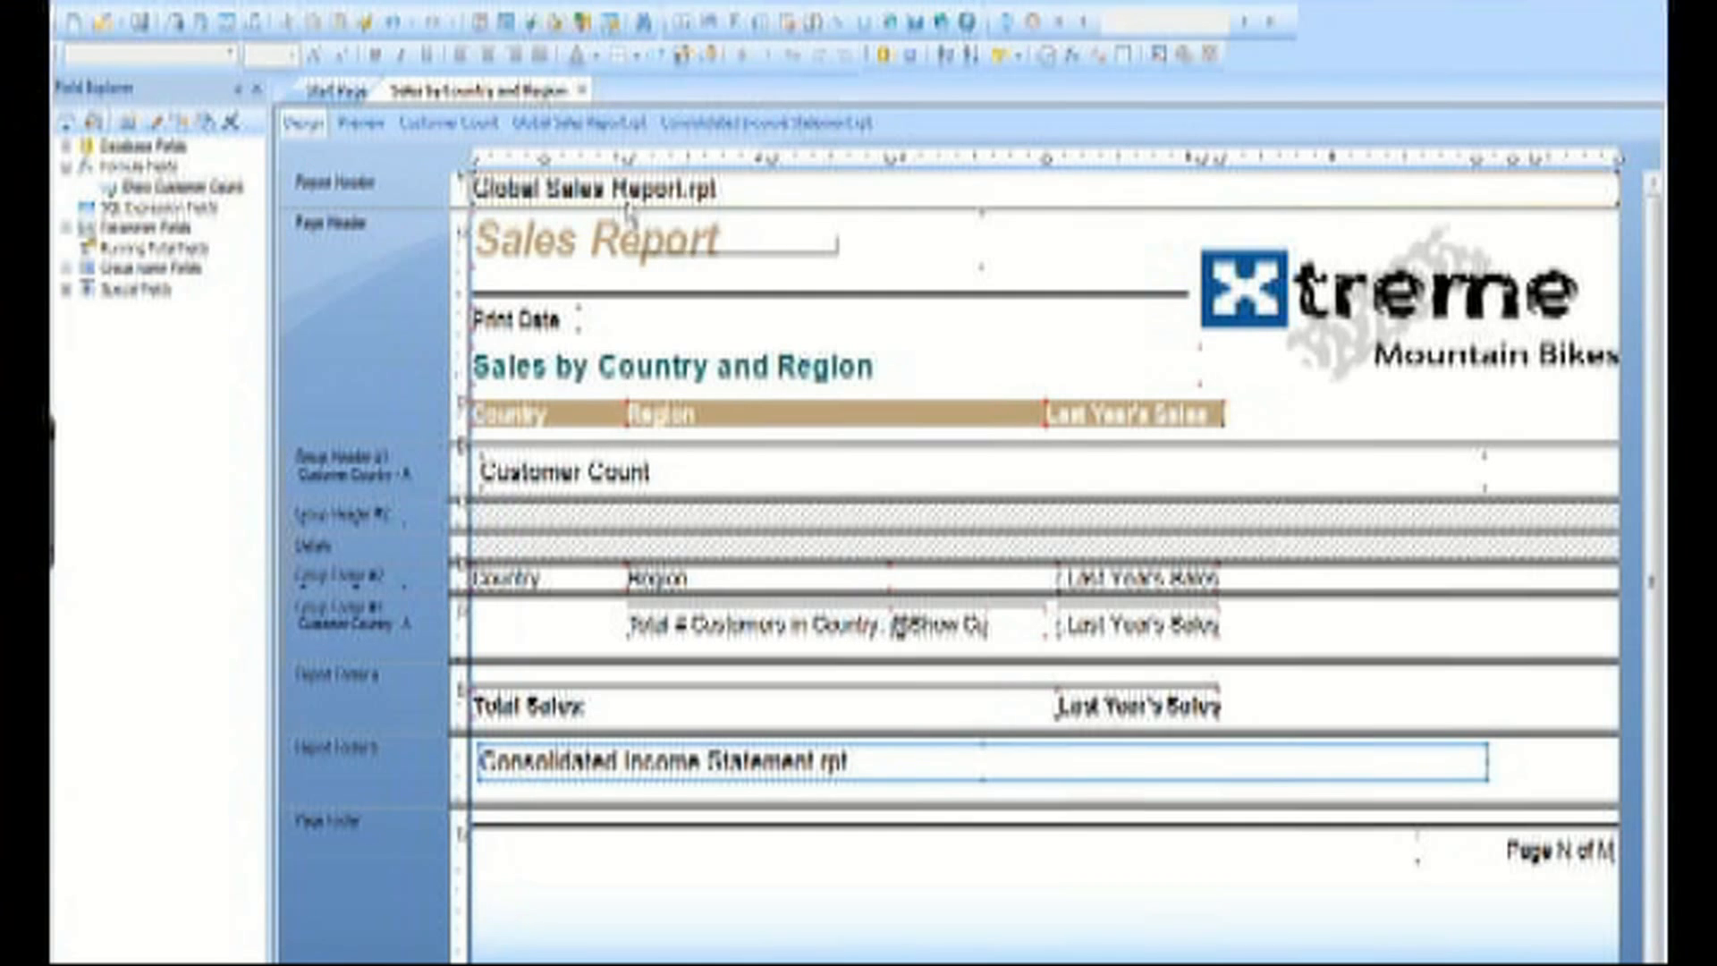
In the Section Expert, enable New Page After for Report Footer b and set its orientation to Landscape
right_click(366, 760)
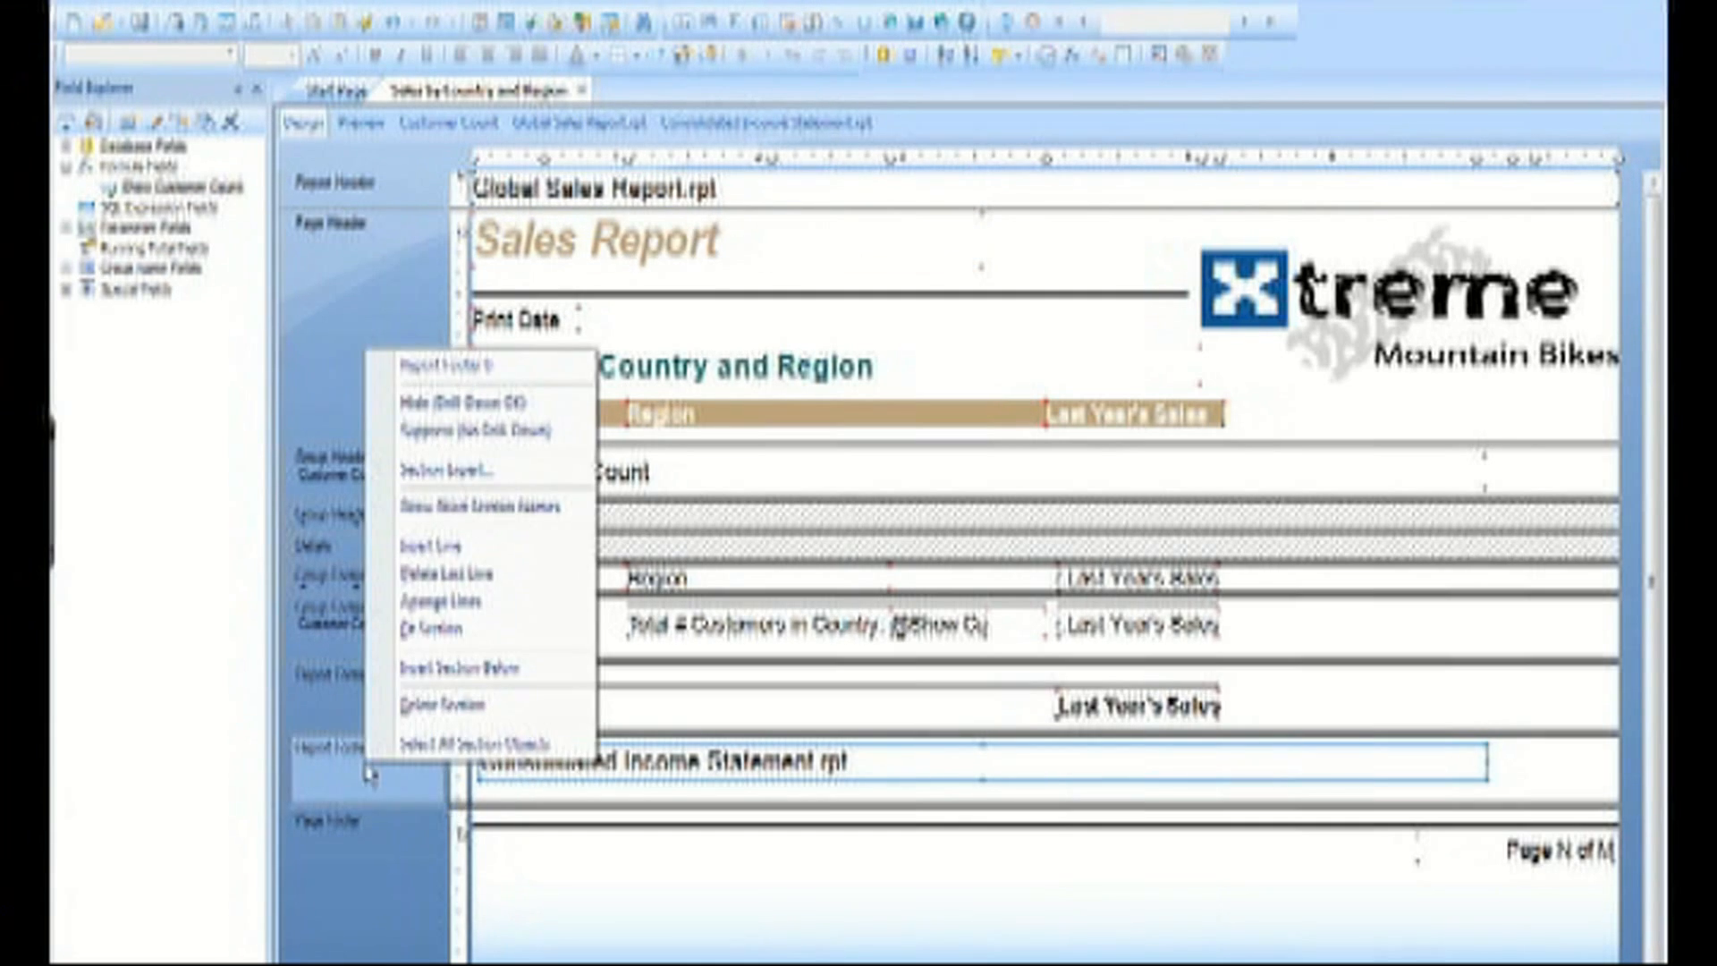
click(486, 472)
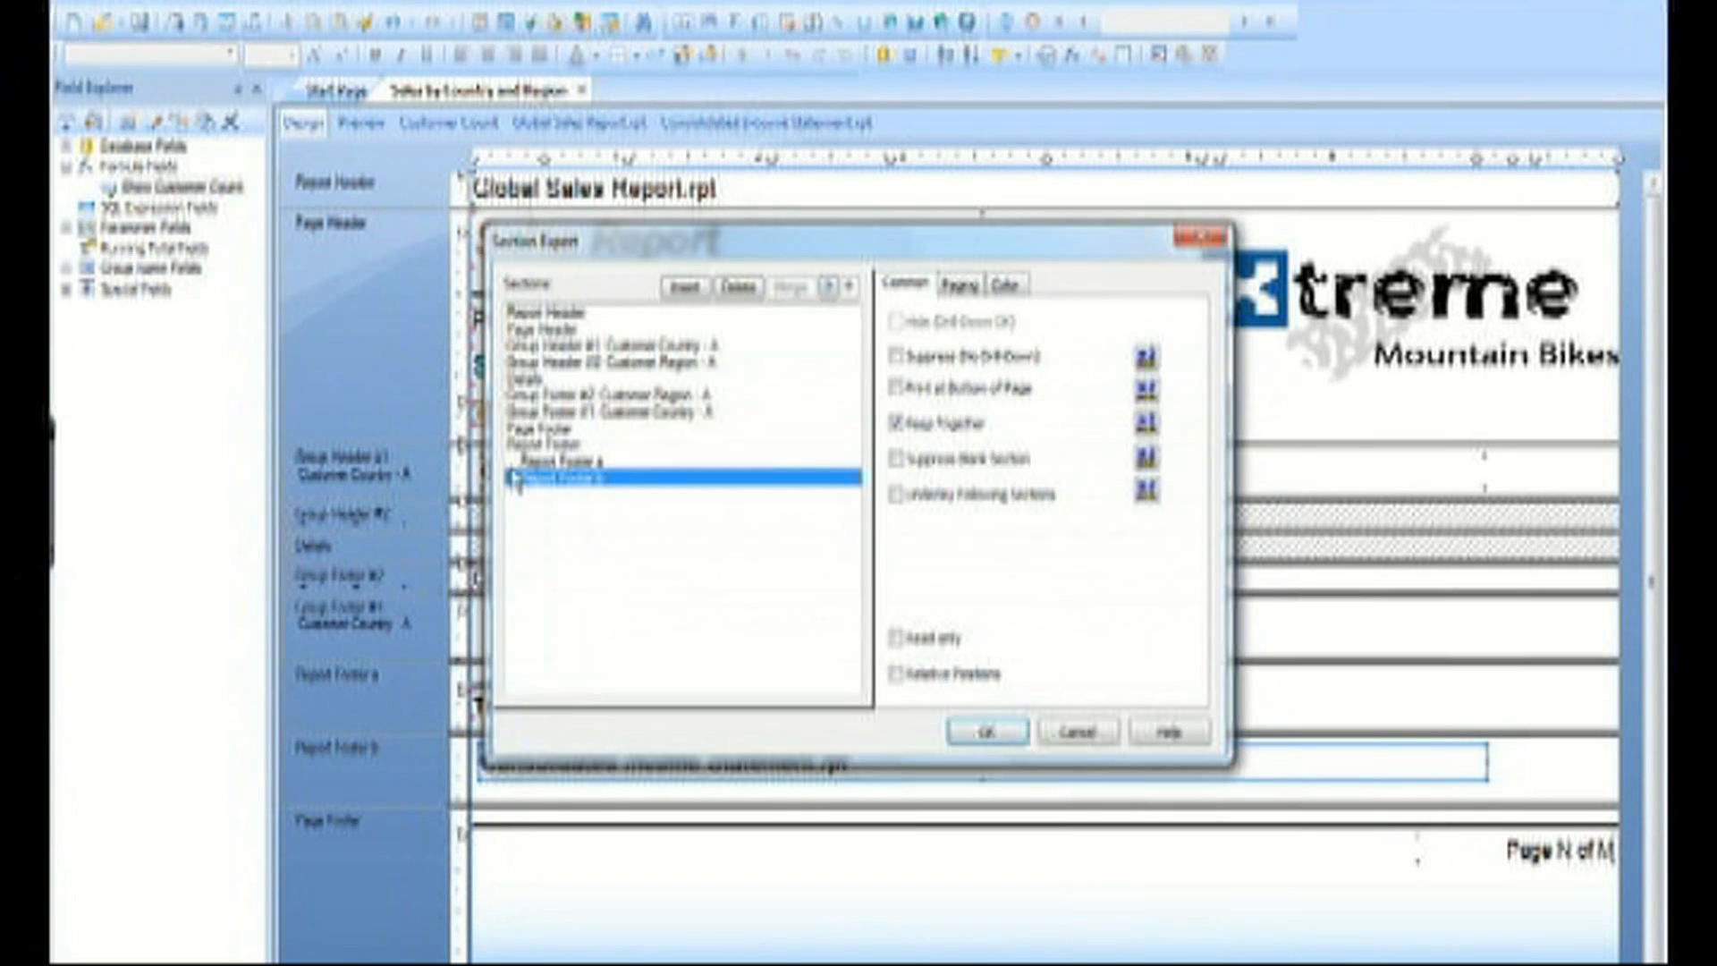
click(959, 284)
click(953, 397)
click(946, 594)
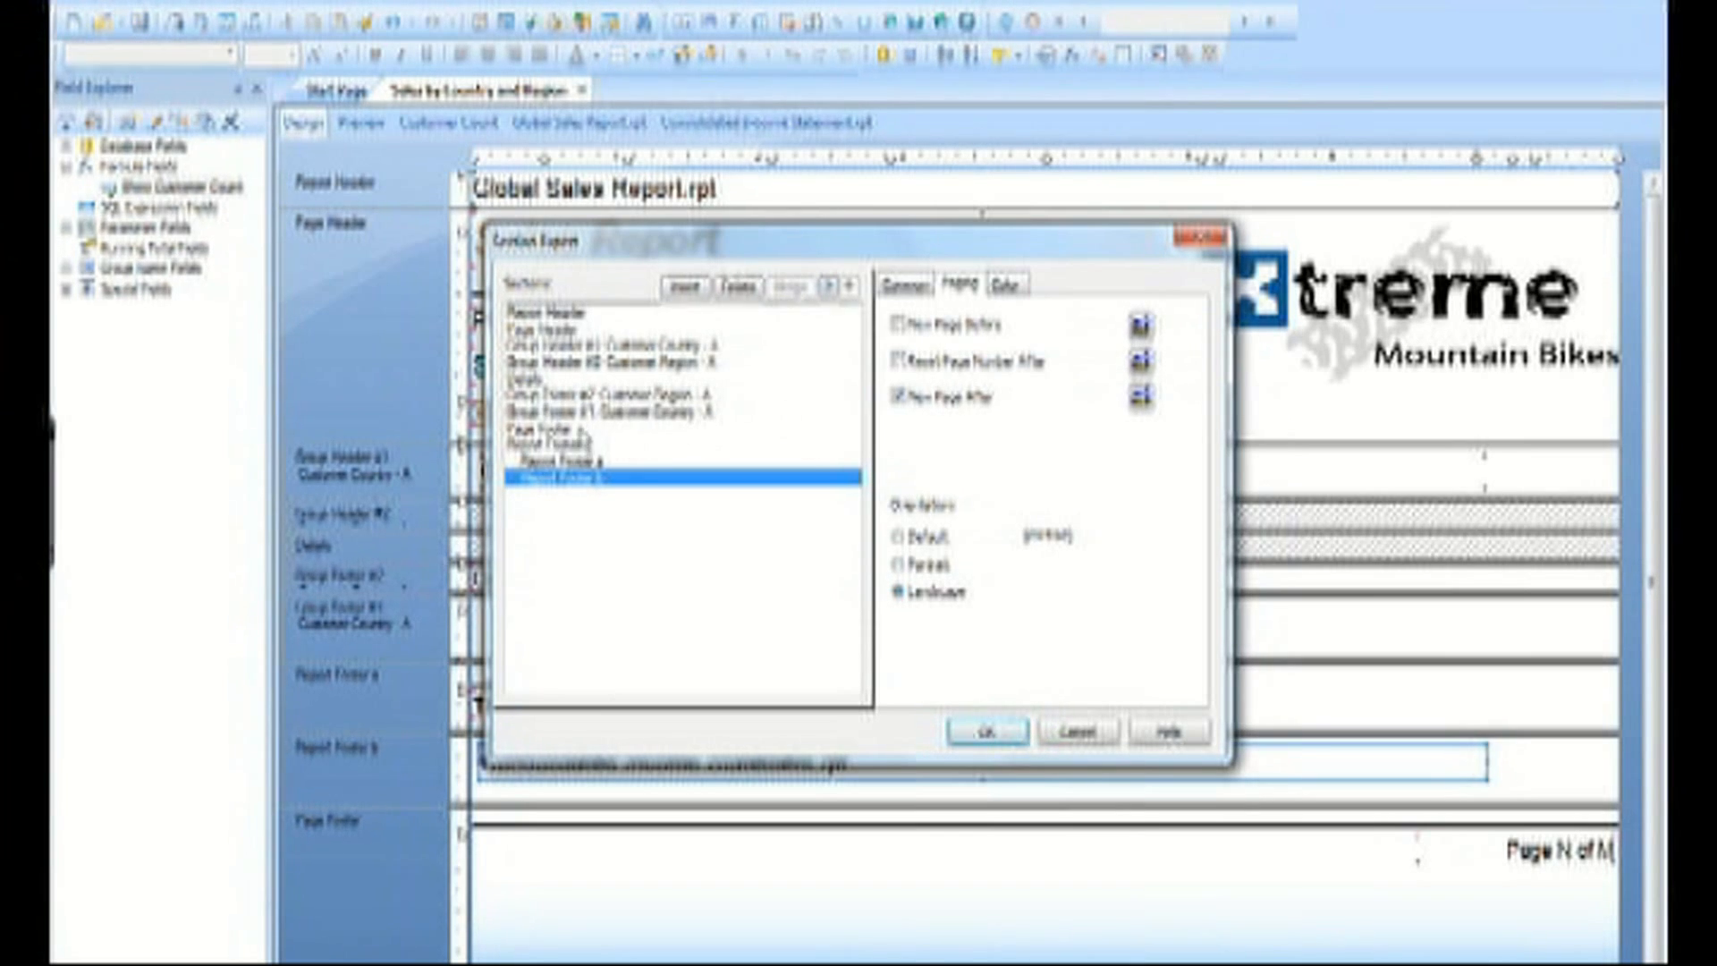
Suppress the Page Footer conditionally with the formula OnLastRecord and apply the Section Expert settings
click(574, 431)
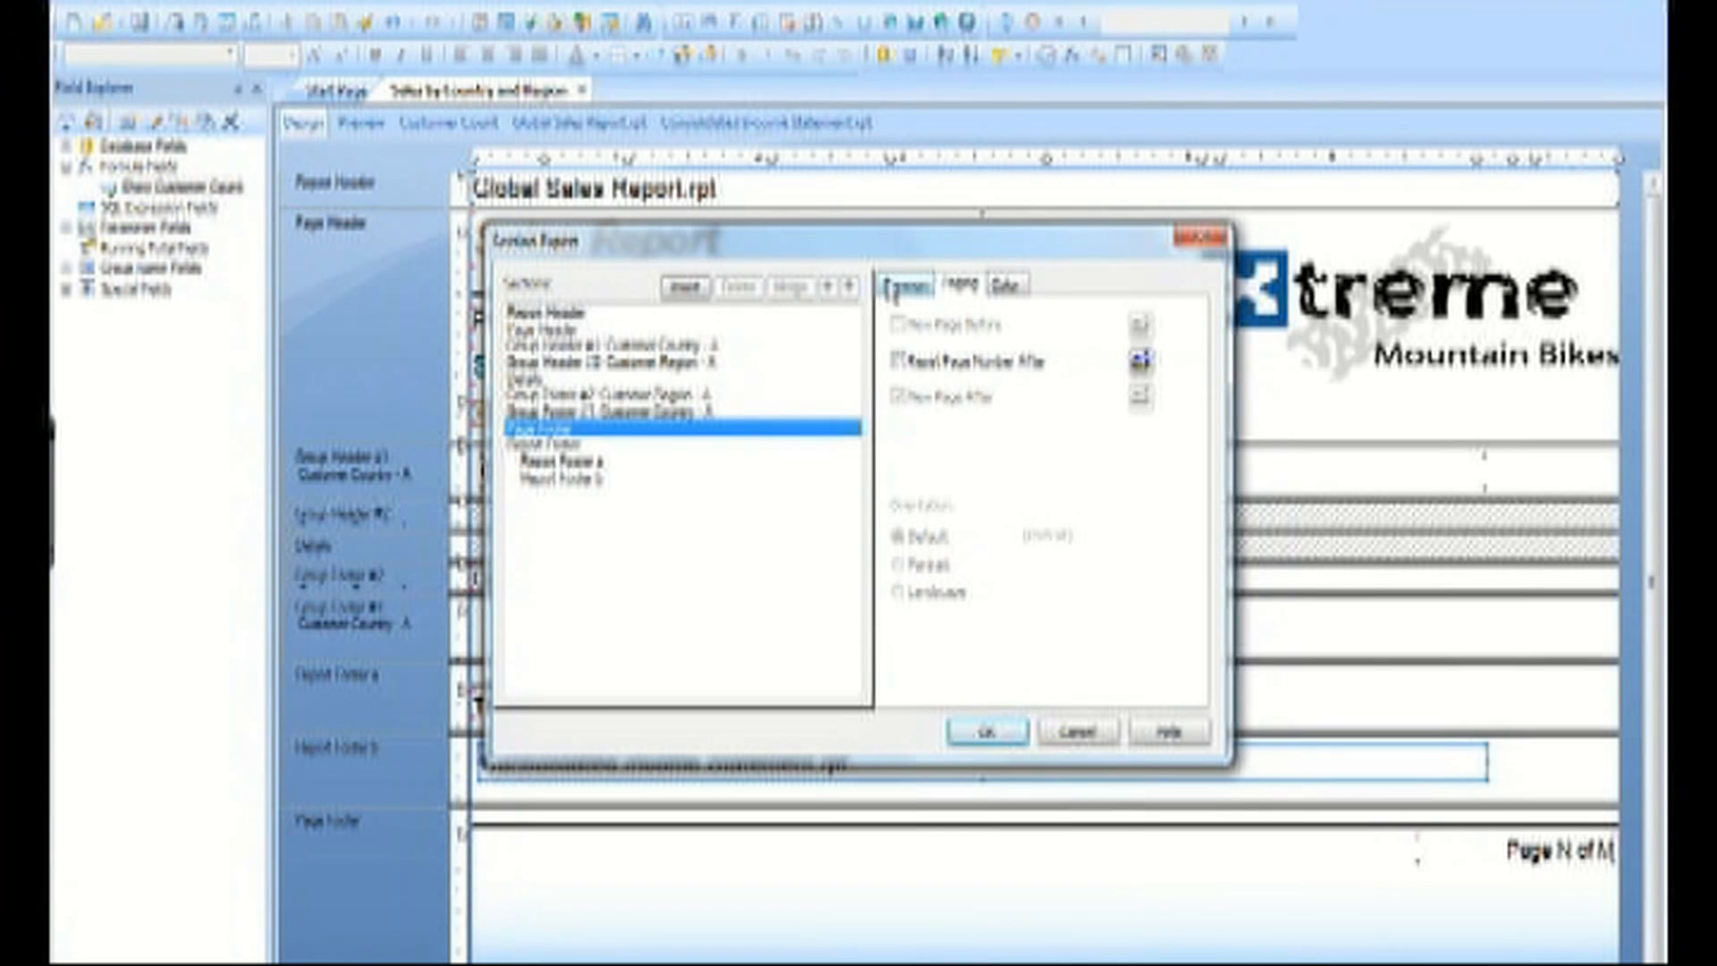
click(902, 284)
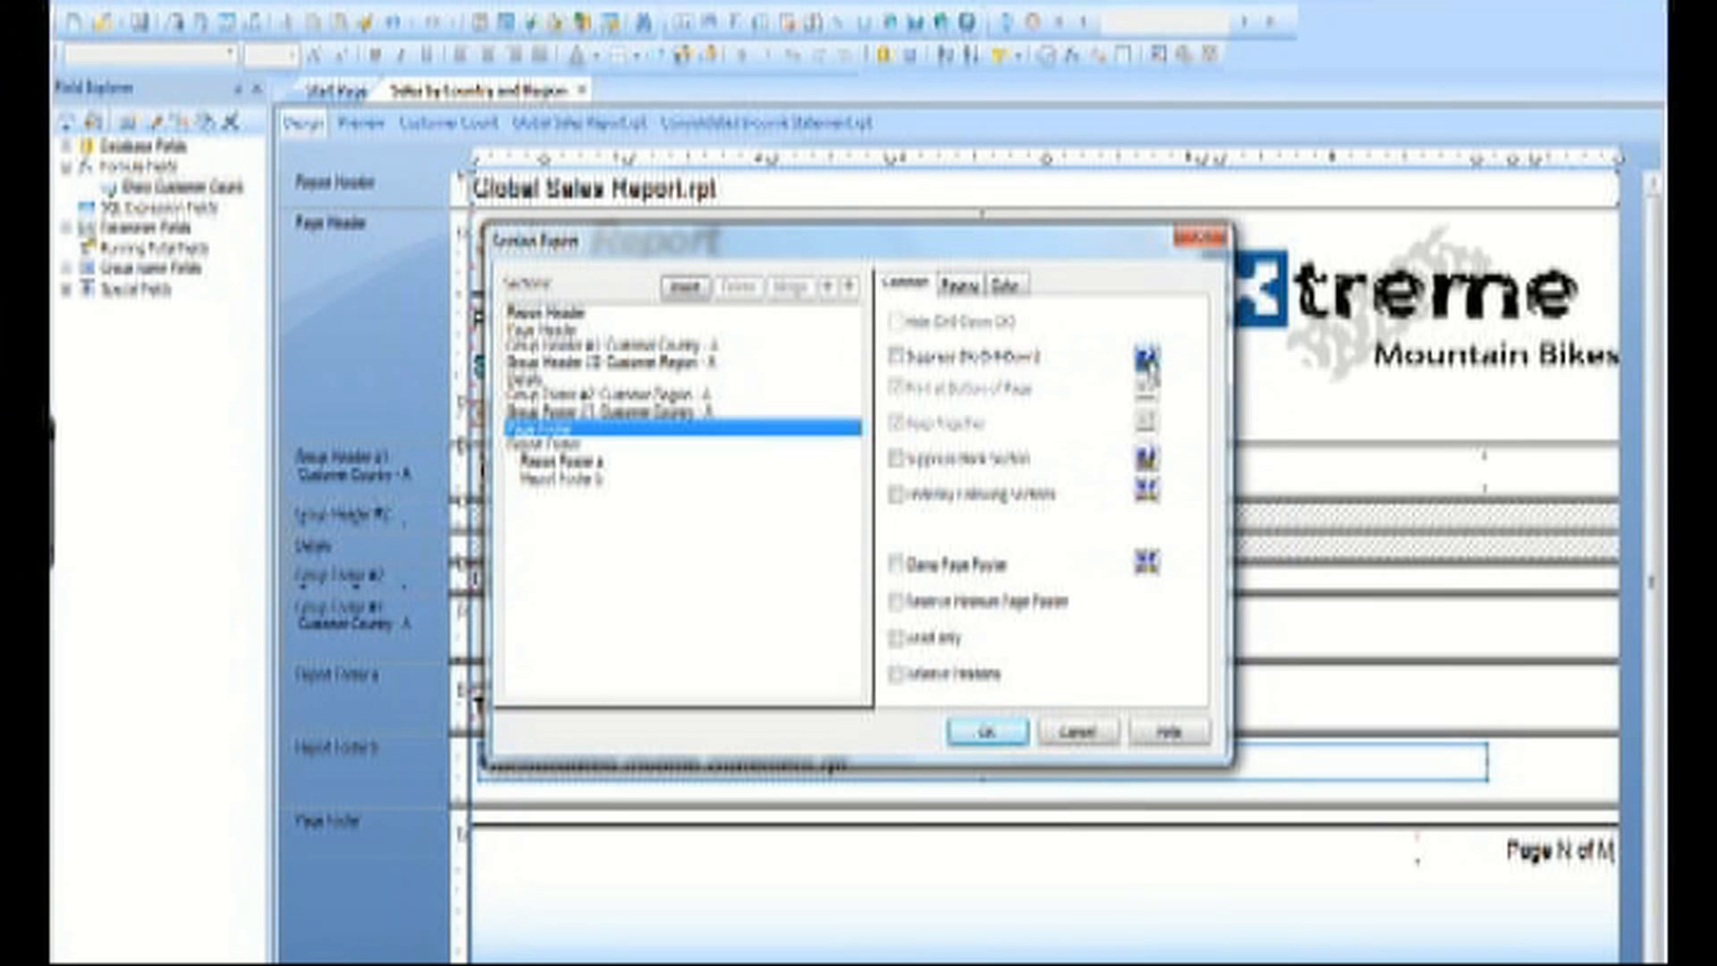
click(1147, 359)
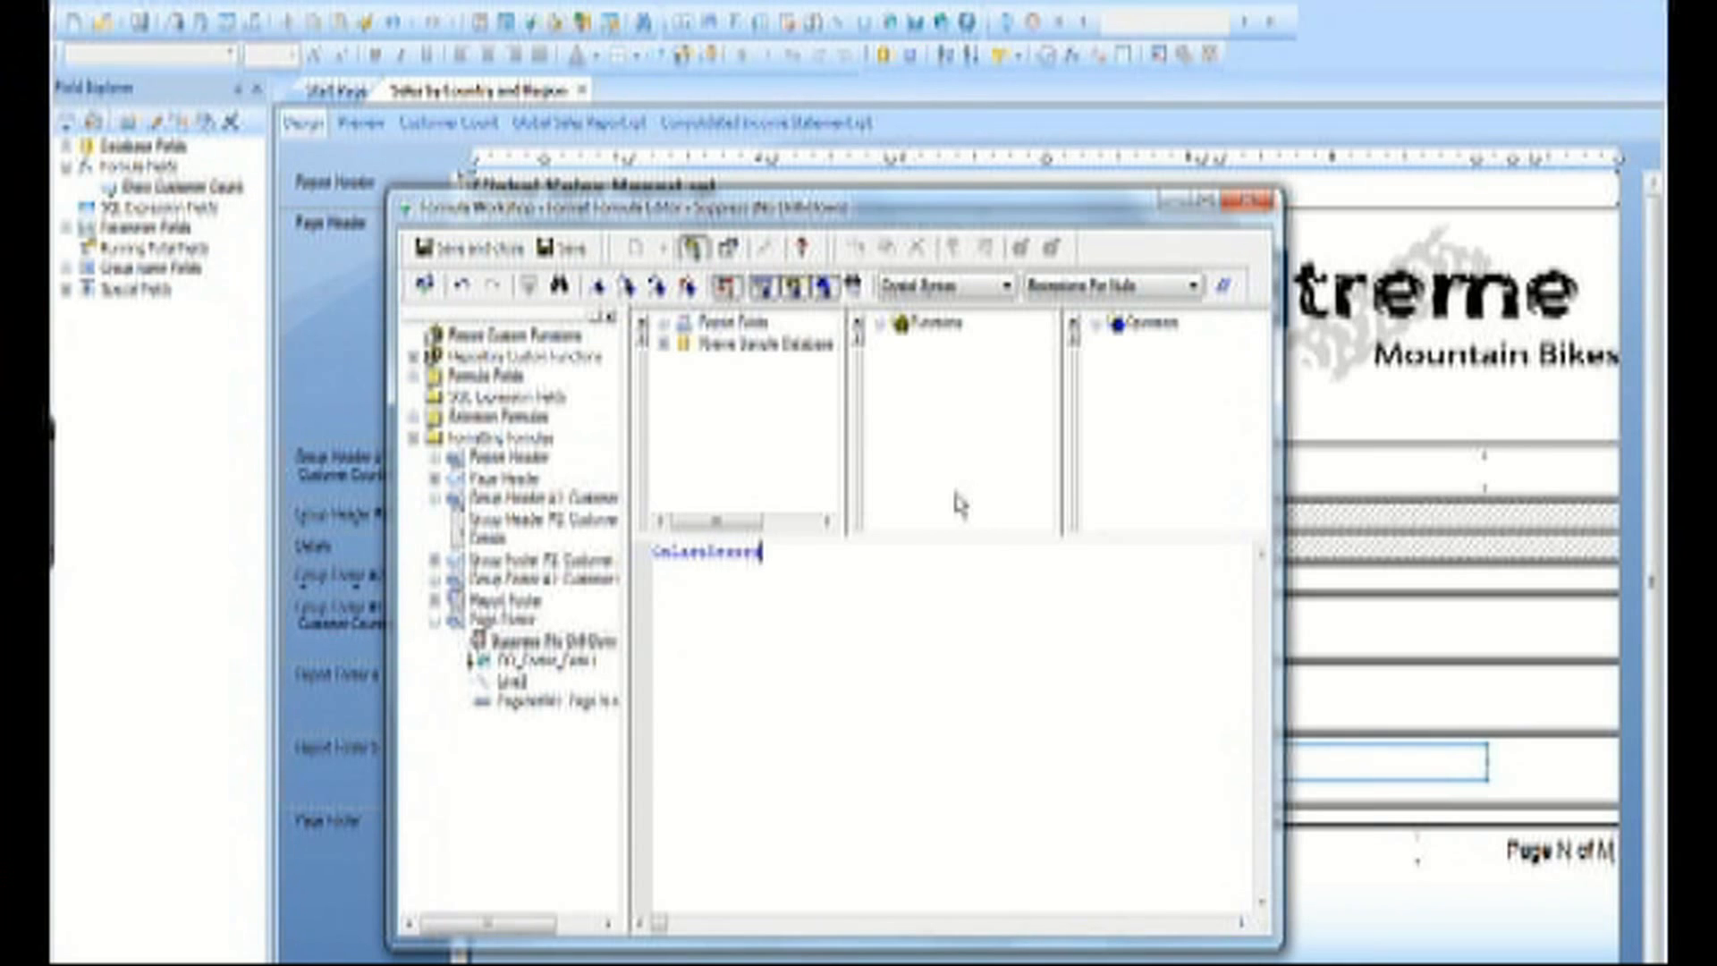
click(467, 253)
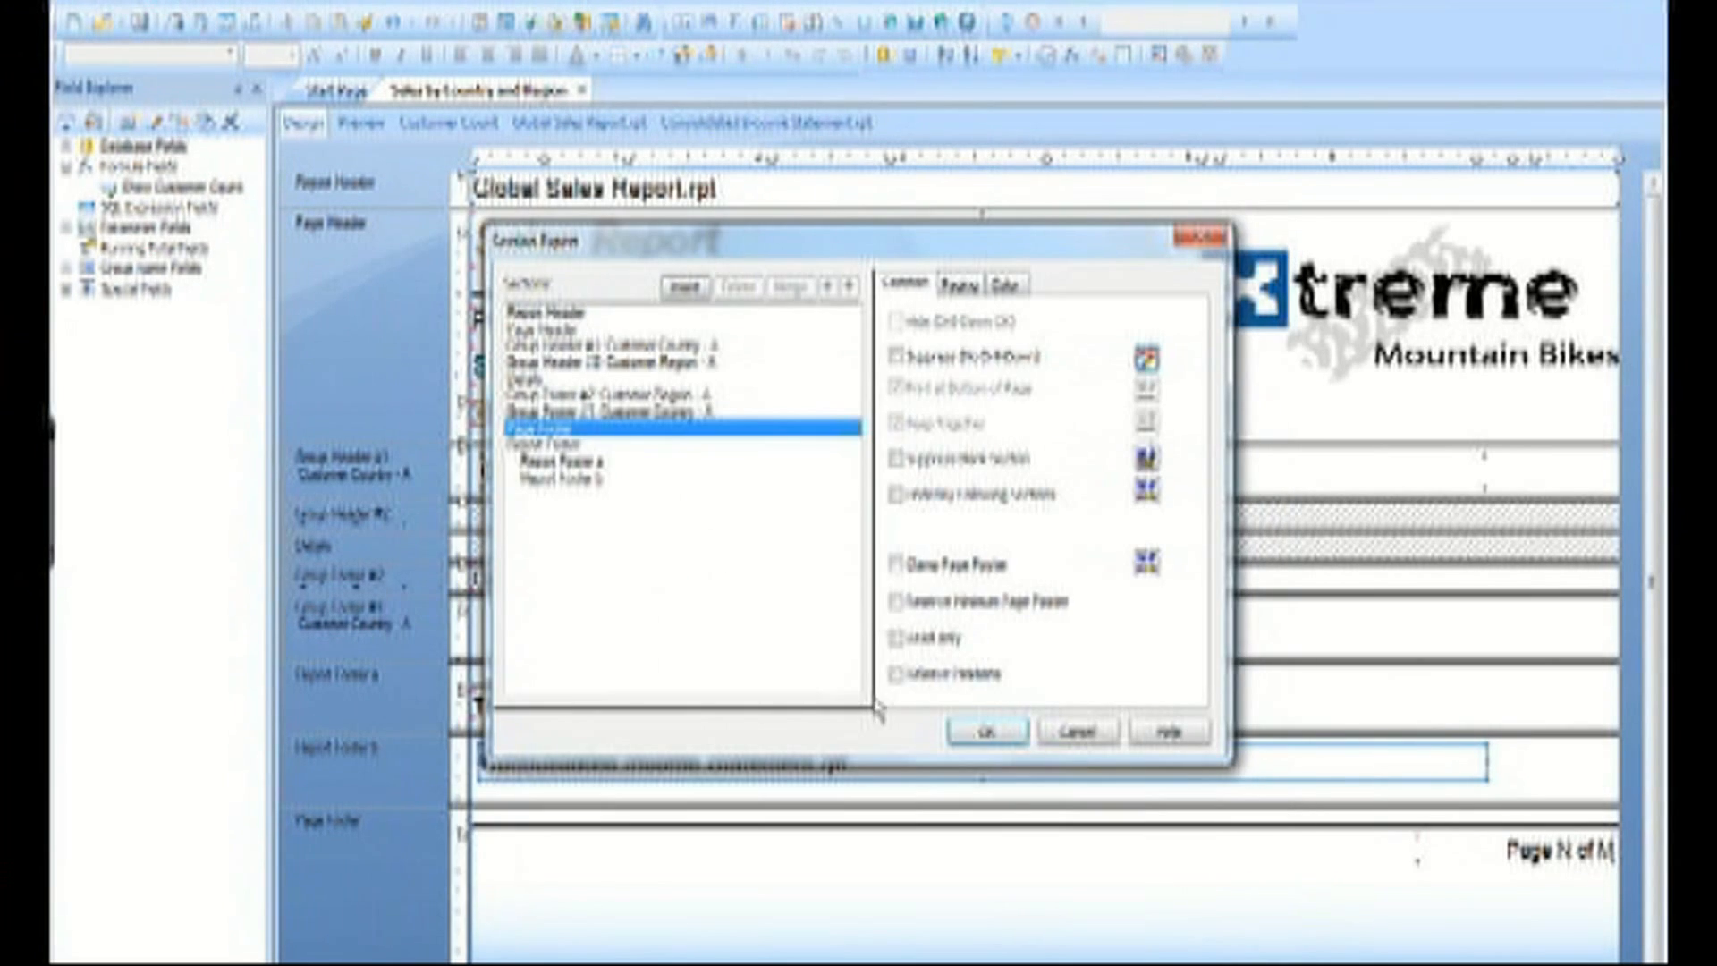
click(988, 732)
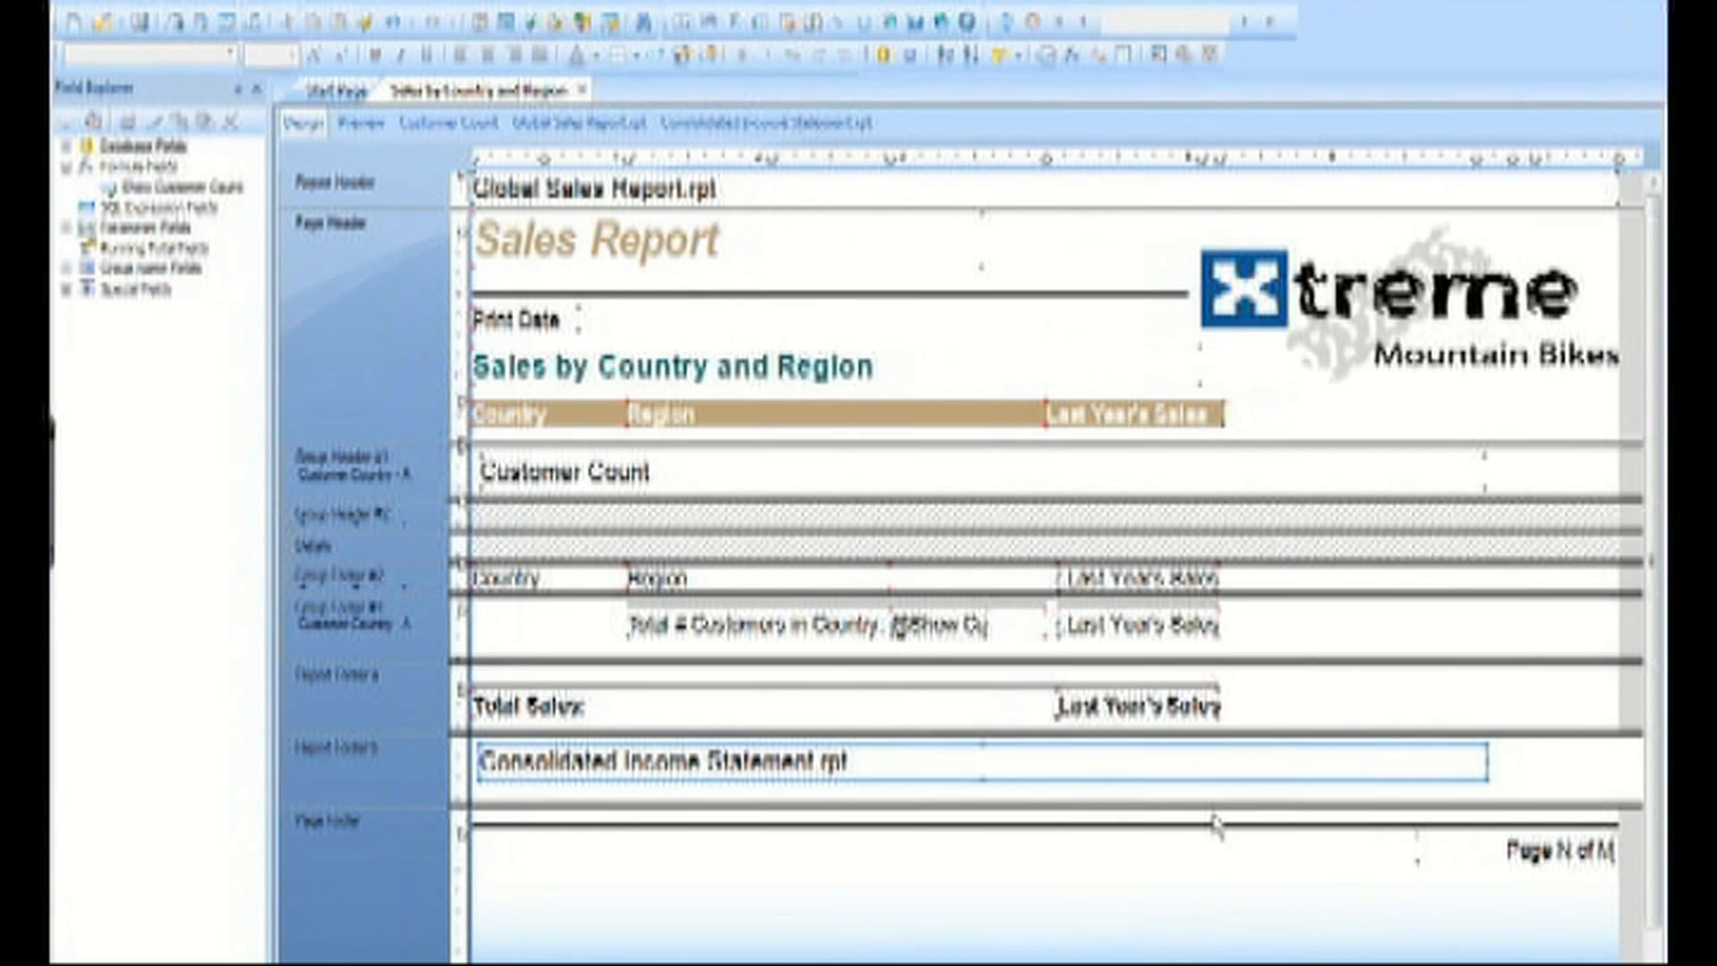
Widen the Consolidated Income Statement subreport past the portrait page edge and shrink Report Footer b to the subreport's height
click(1448, 766)
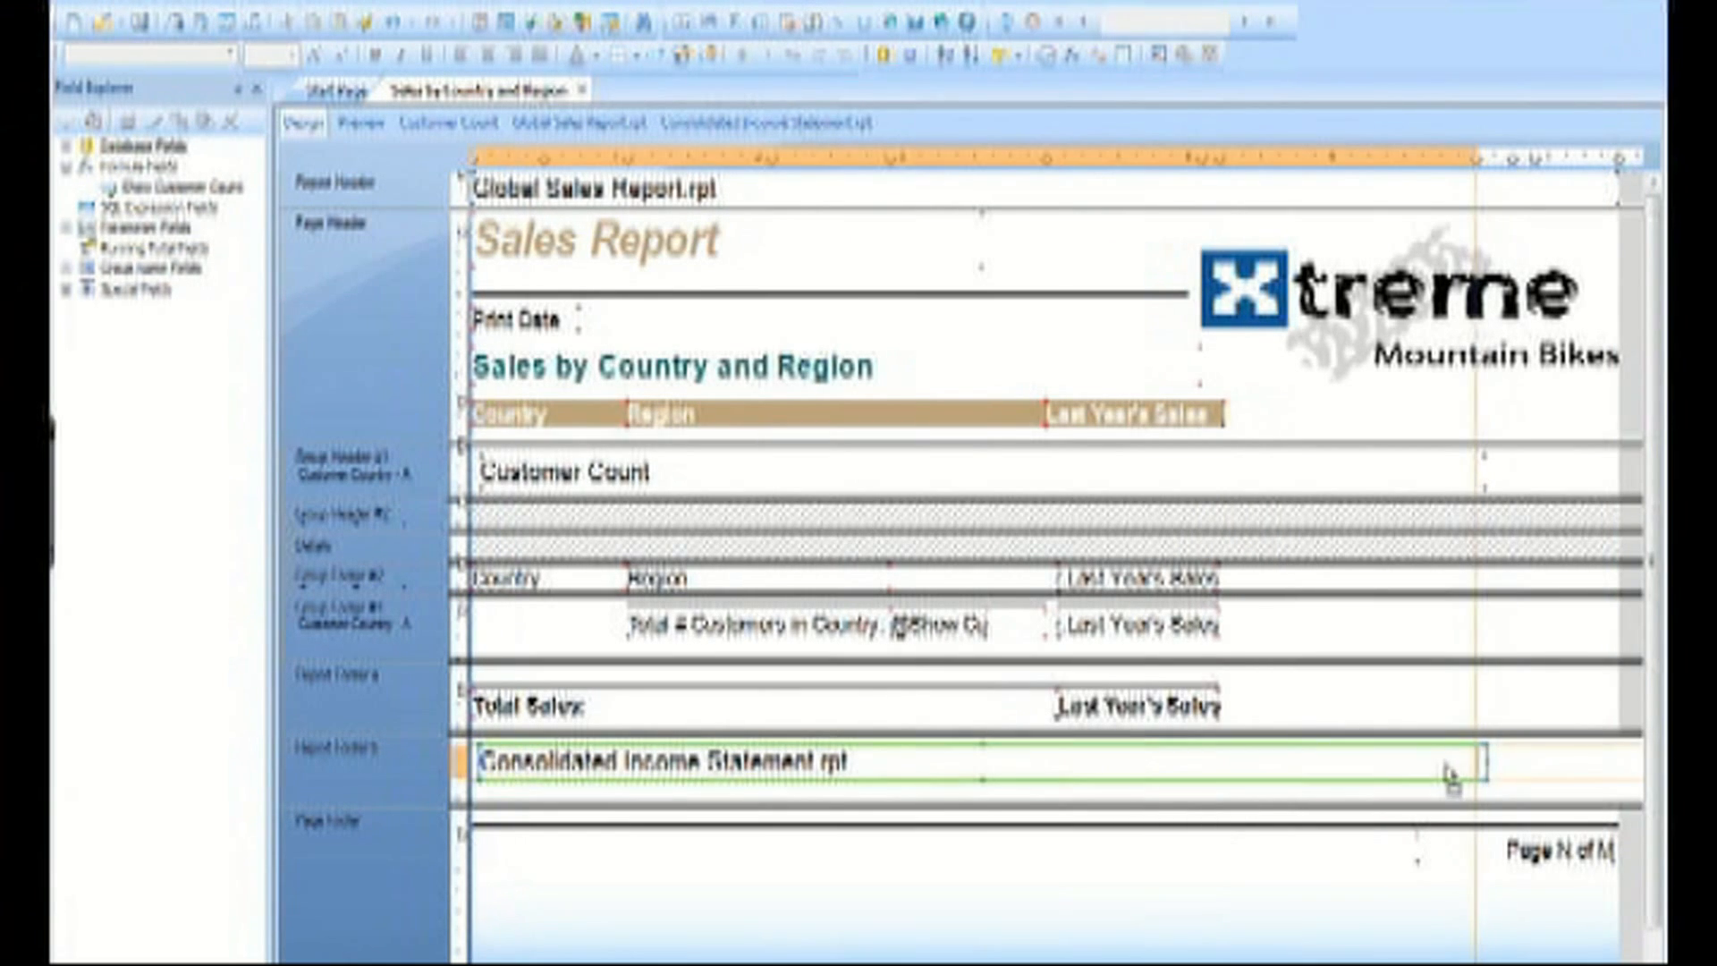
drag(1448, 766, 1650, 753)
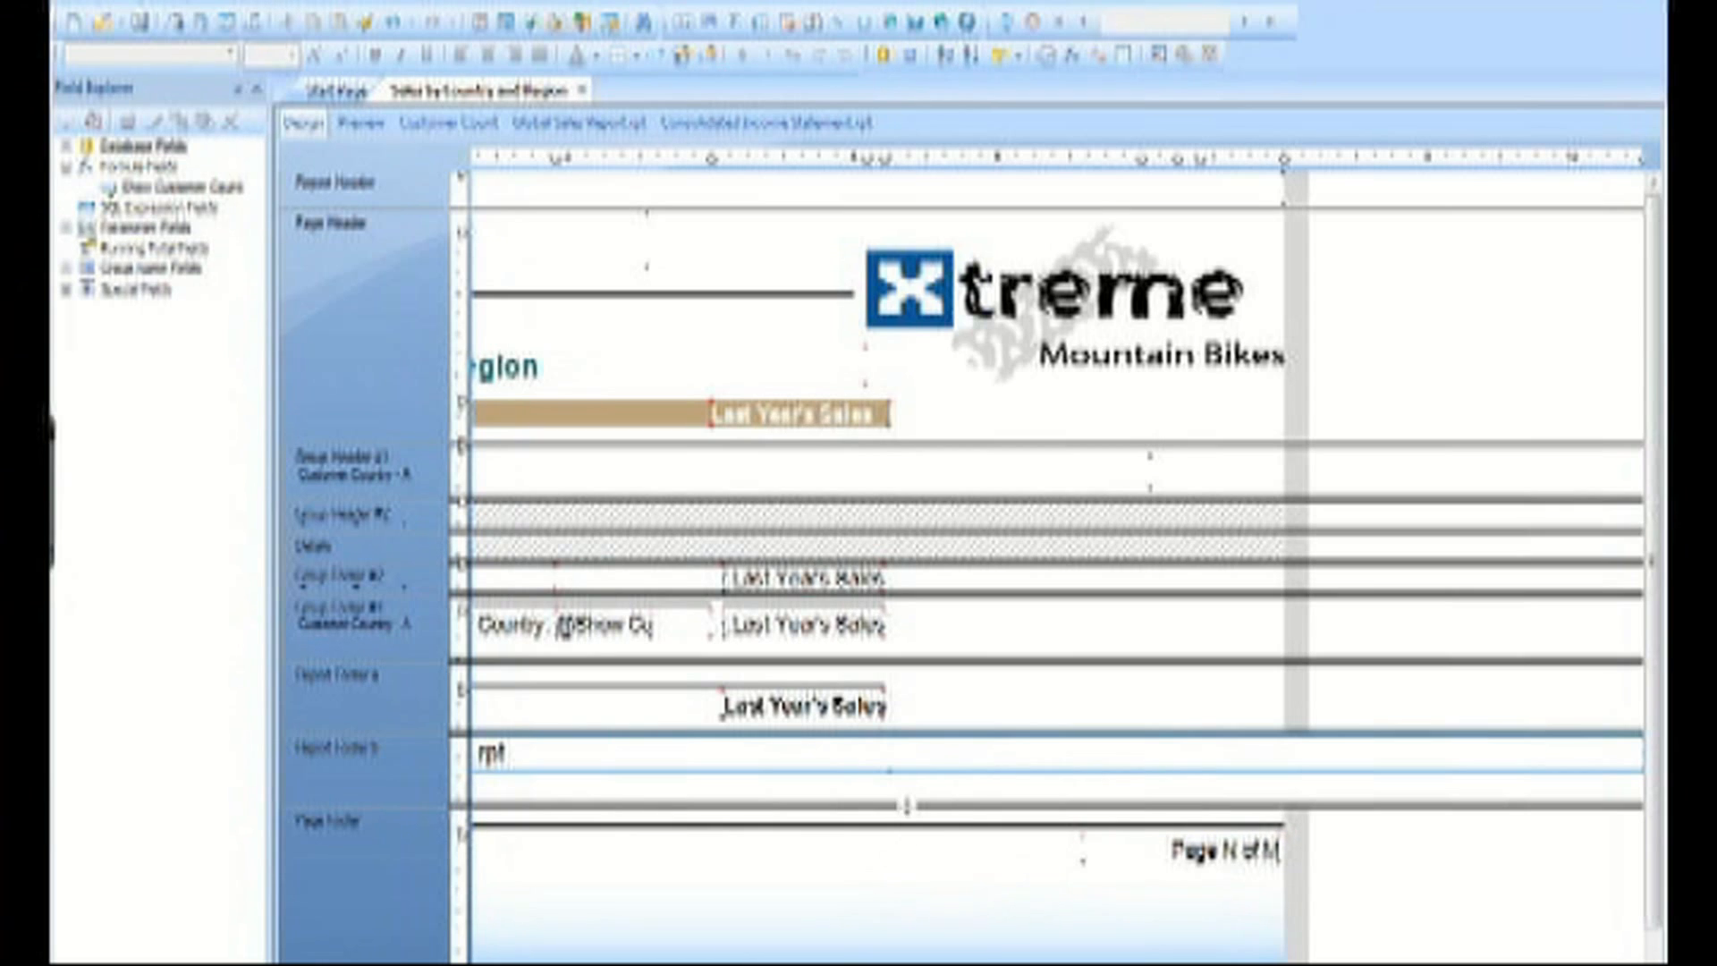
drag(898, 738, 896, 736)
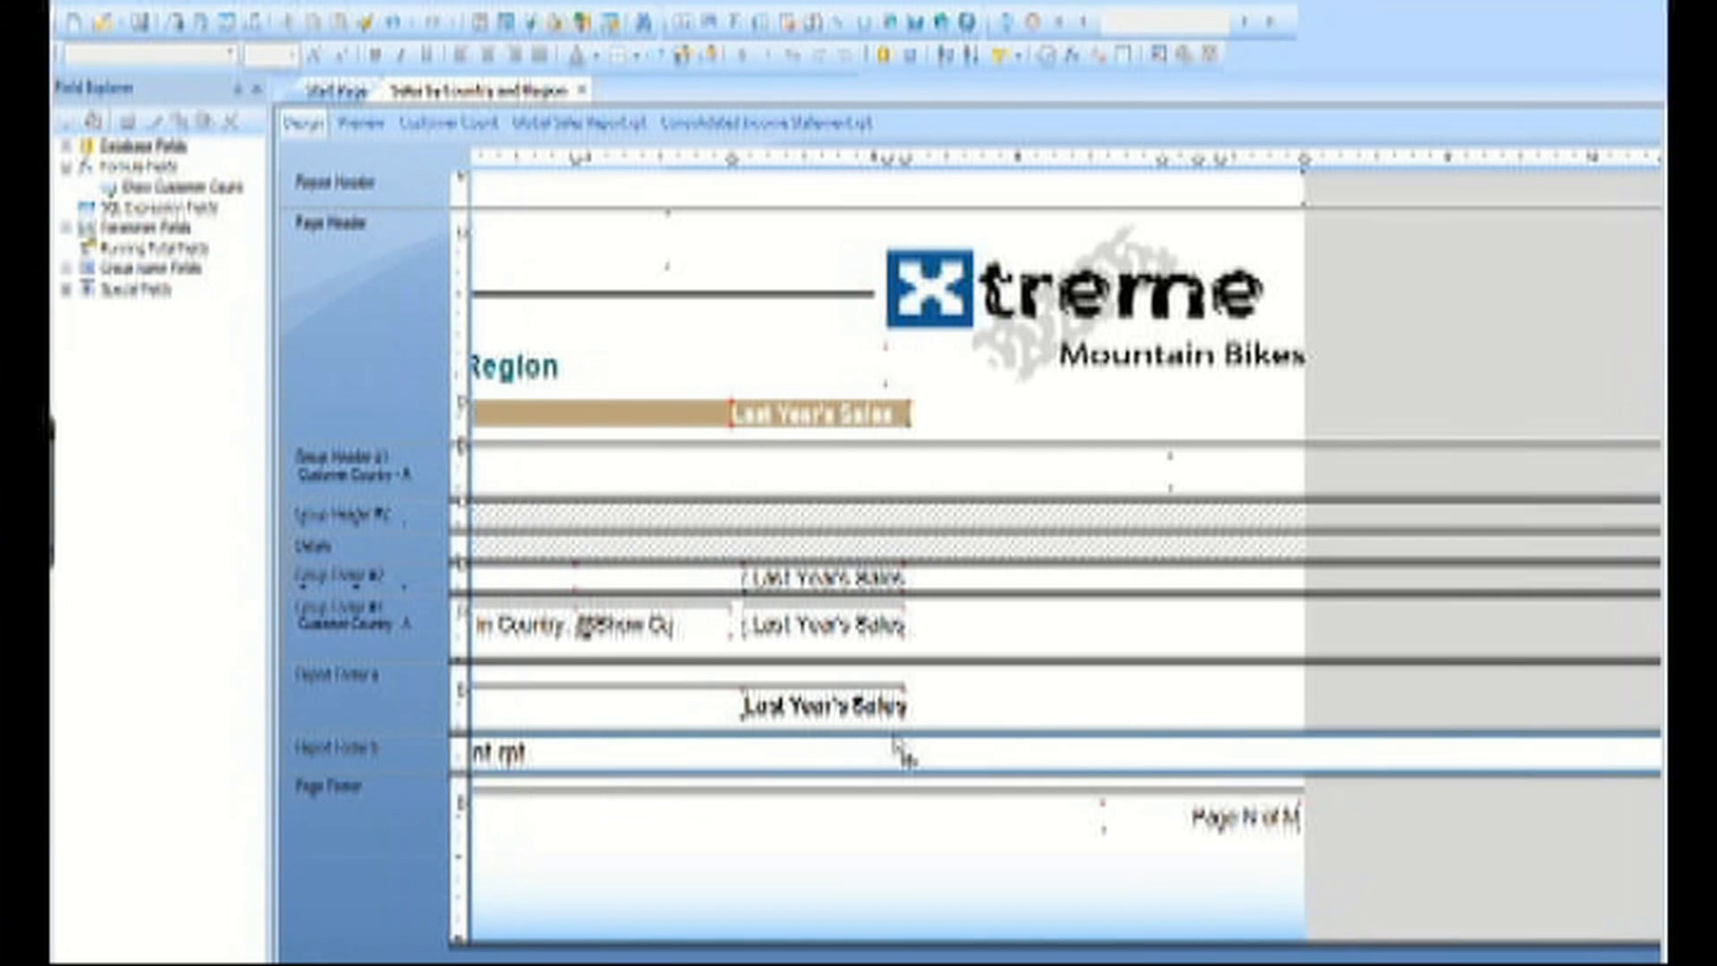
Preview the report and compare the last Sales by Country and Region page with the landscape Consolidated Income Statement page
click(362, 122)
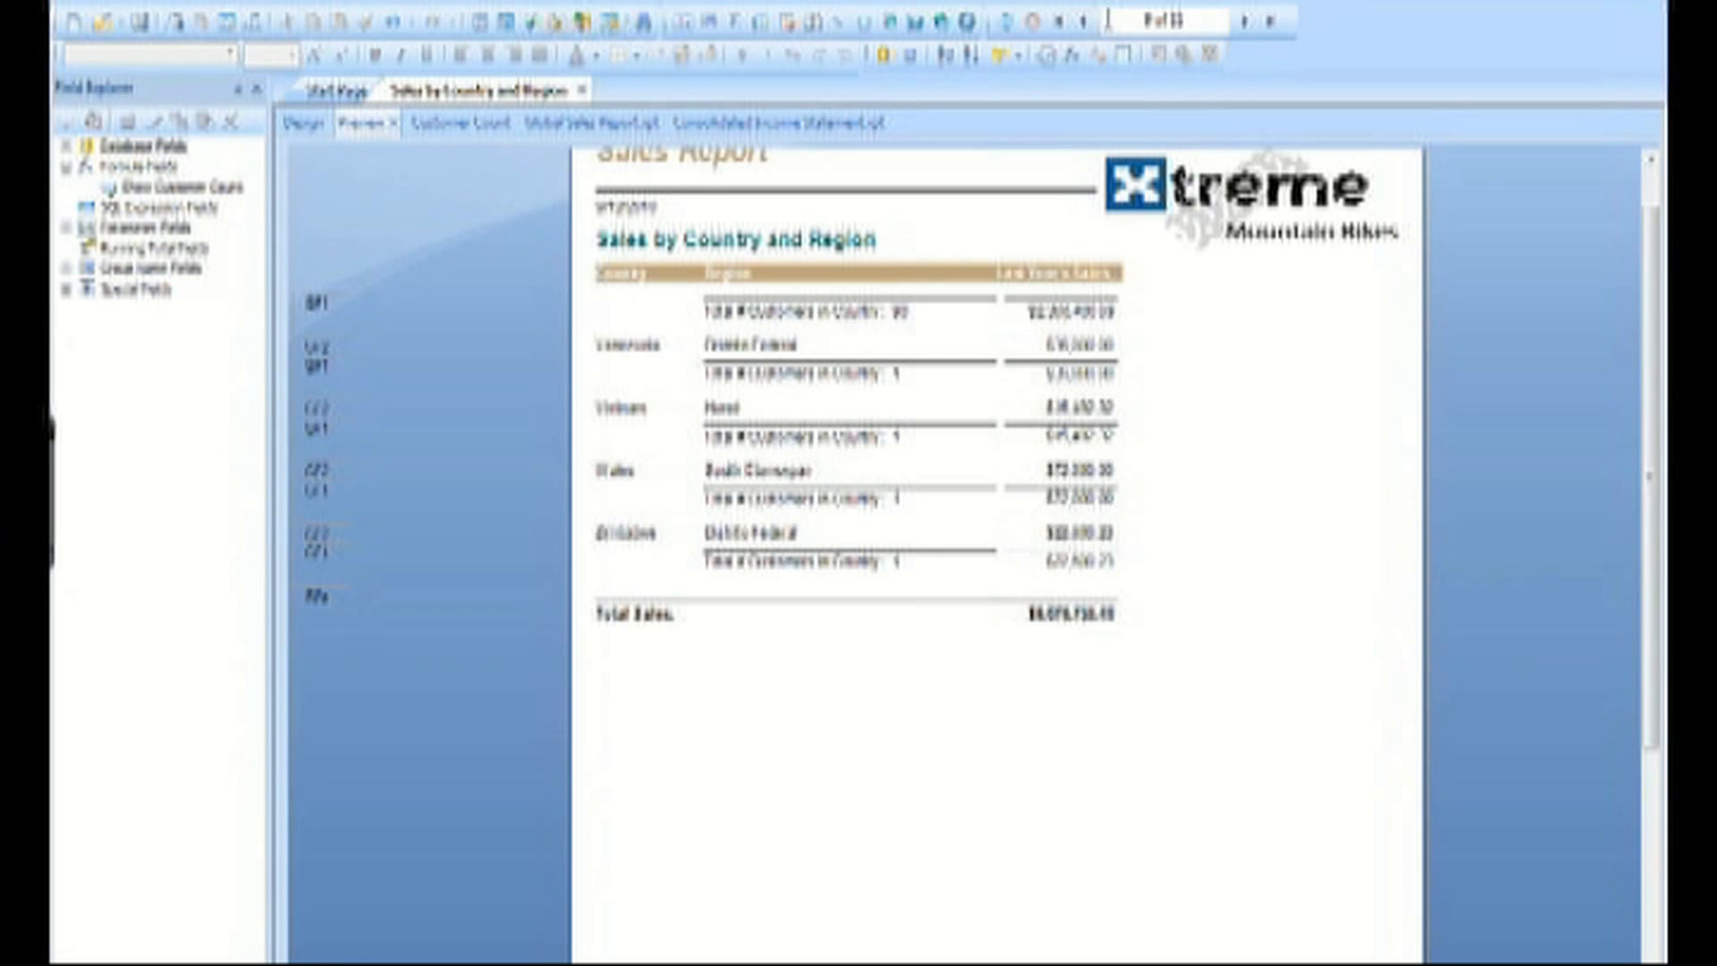
click(1245, 22)
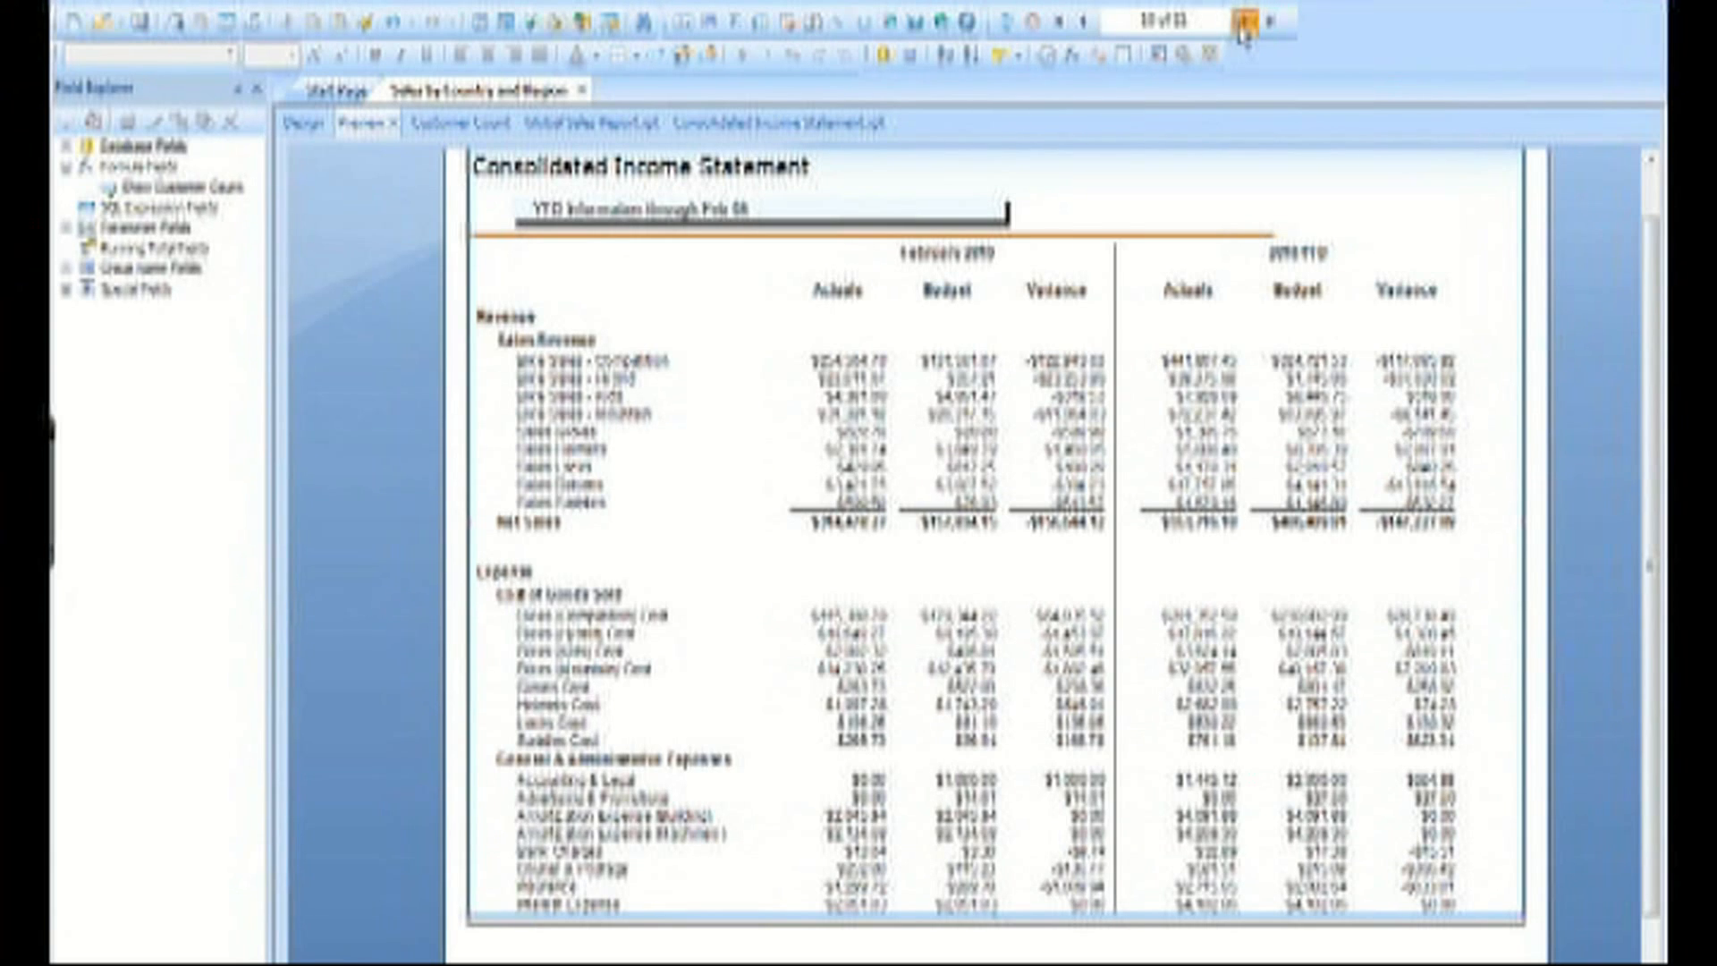
click(367, 130)
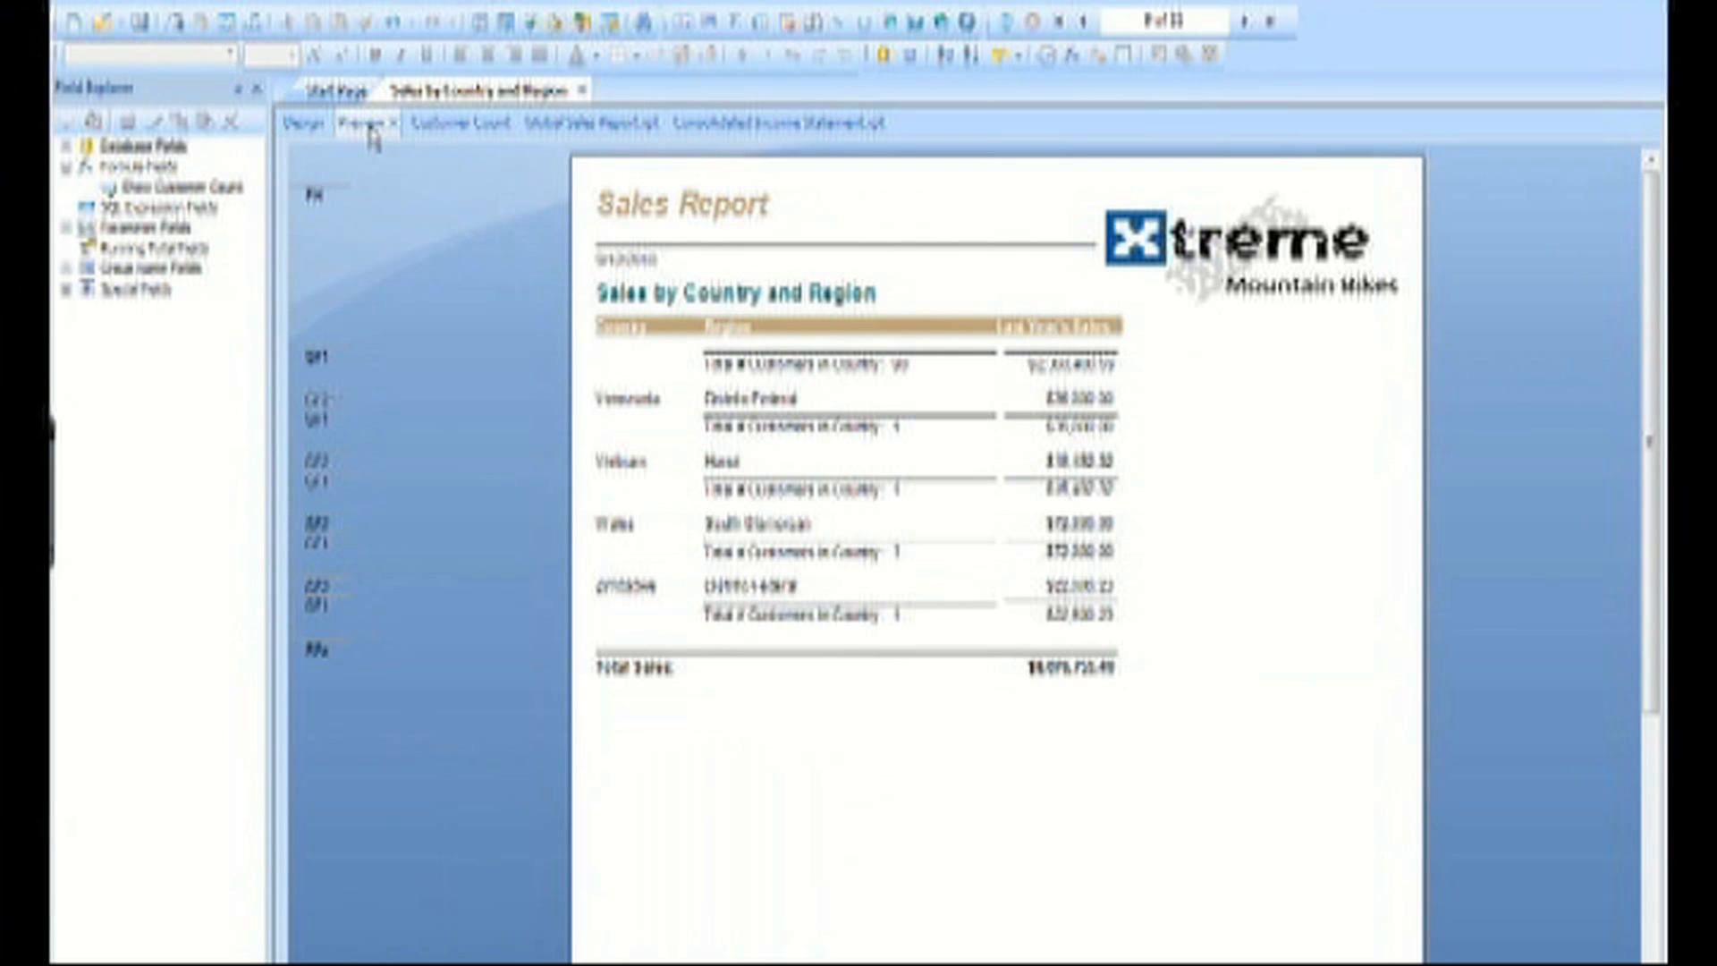
click(1246, 21)
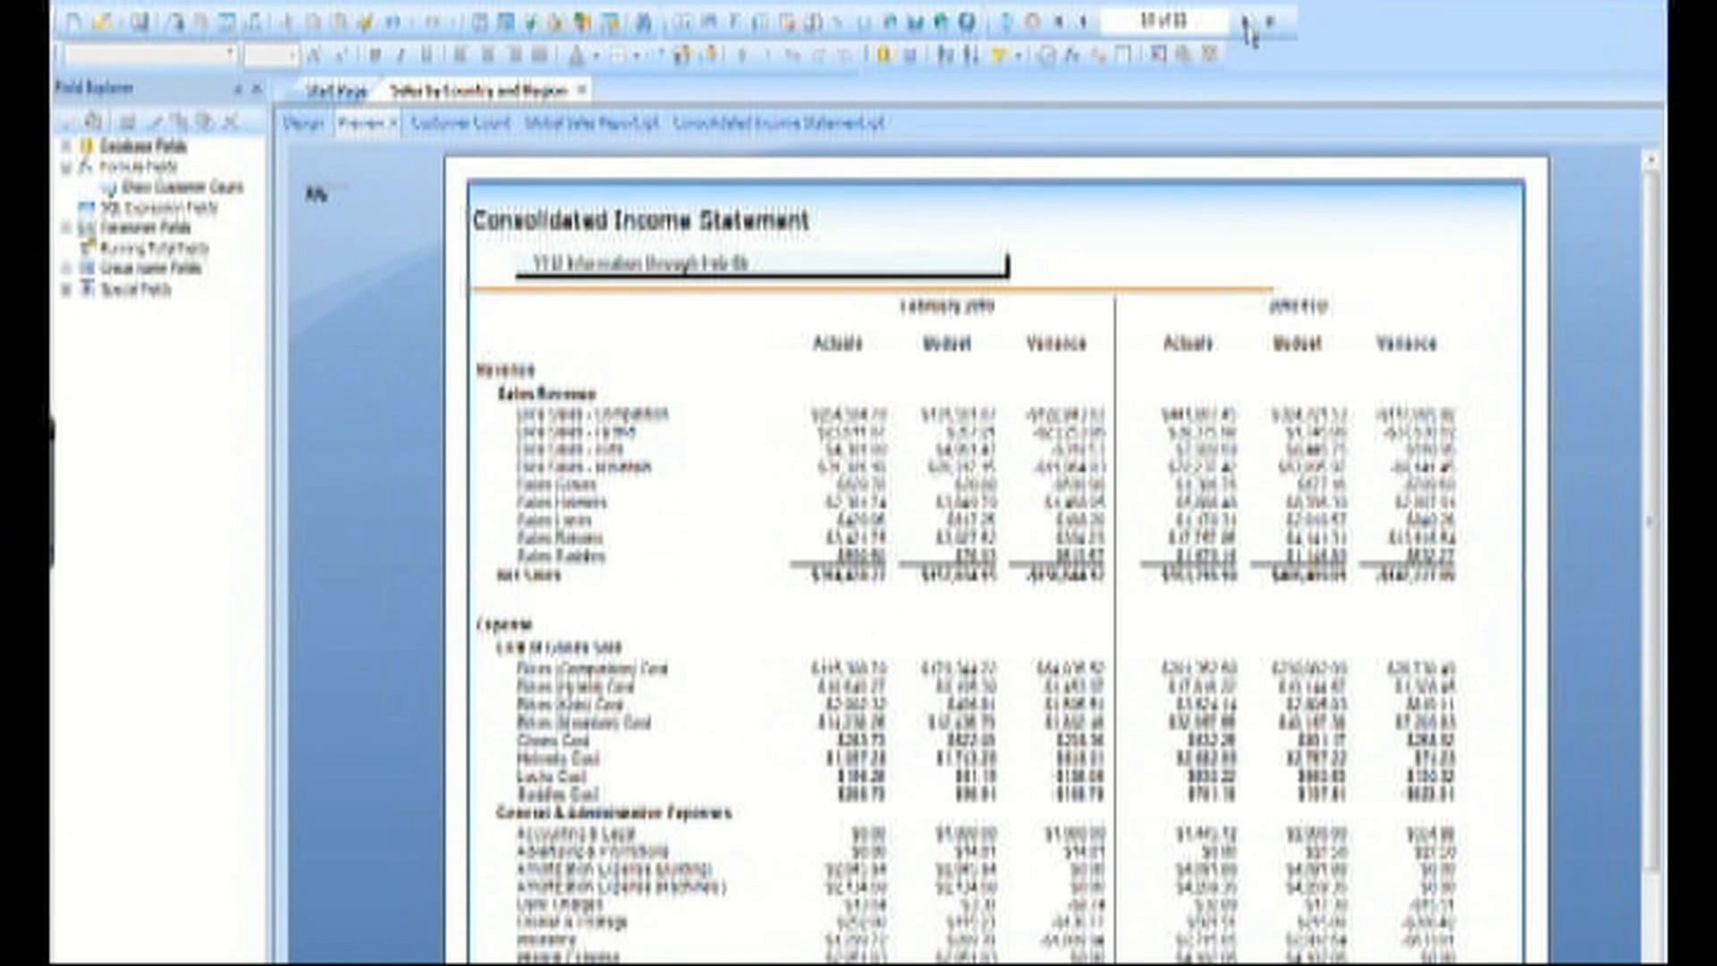